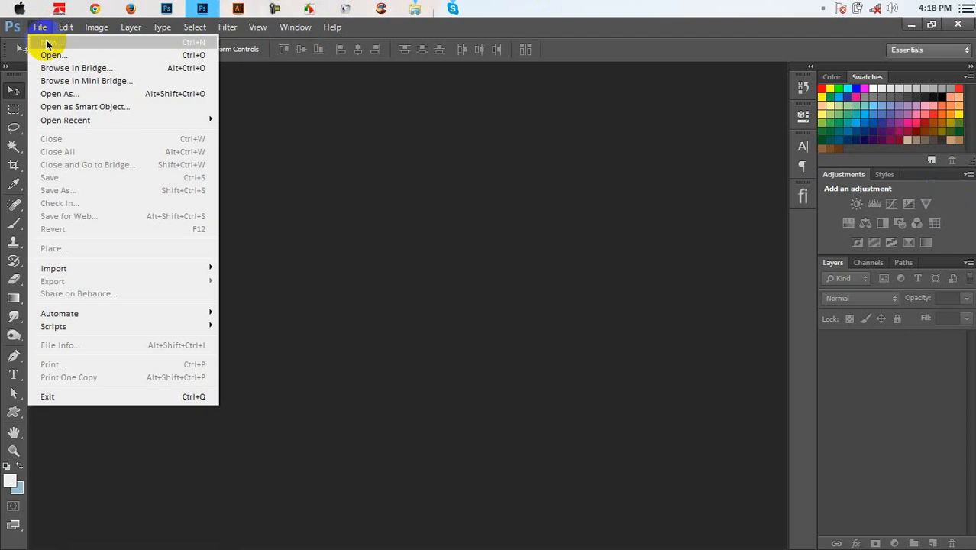
Step: Create a new blank document 1800 pixels wide and 1024 pixels high at 72 pixels/inch
{"action": "left_click", "coordinate": [47, 42]}
{"action": "left_click_drag", "start_coordinate": [451, 182], "coordinate": [301, 198]}
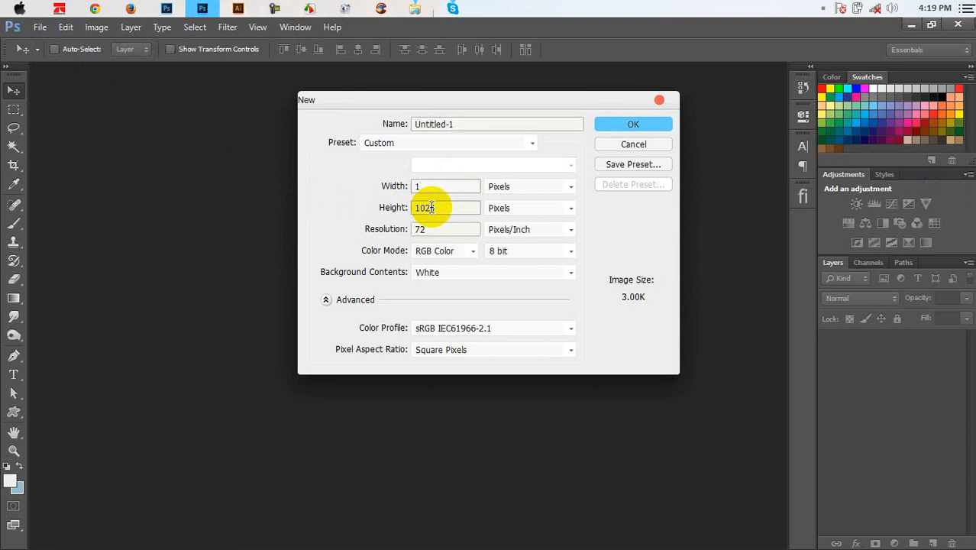
{"action": "type", "text": "1800"}
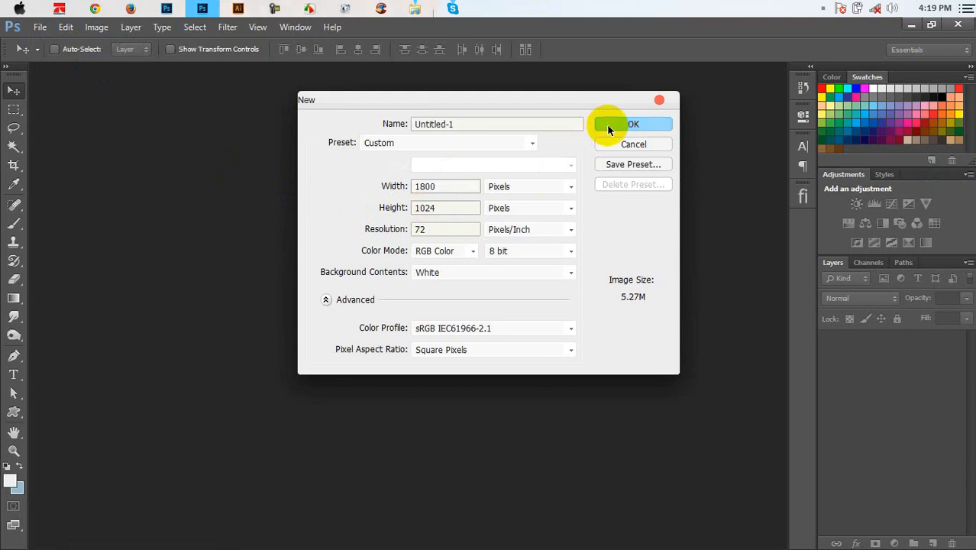
{"action": "left_click", "coordinate": [609, 130]}
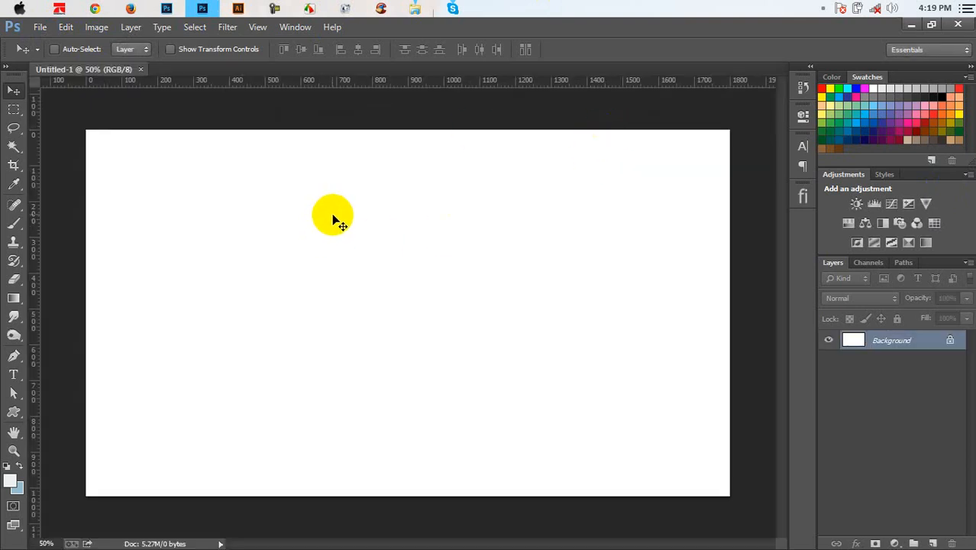
Step: Crop the canvas equally on both sides to a width of about 1700 px
{"action": "left_click", "coordinate": [13, 165]}
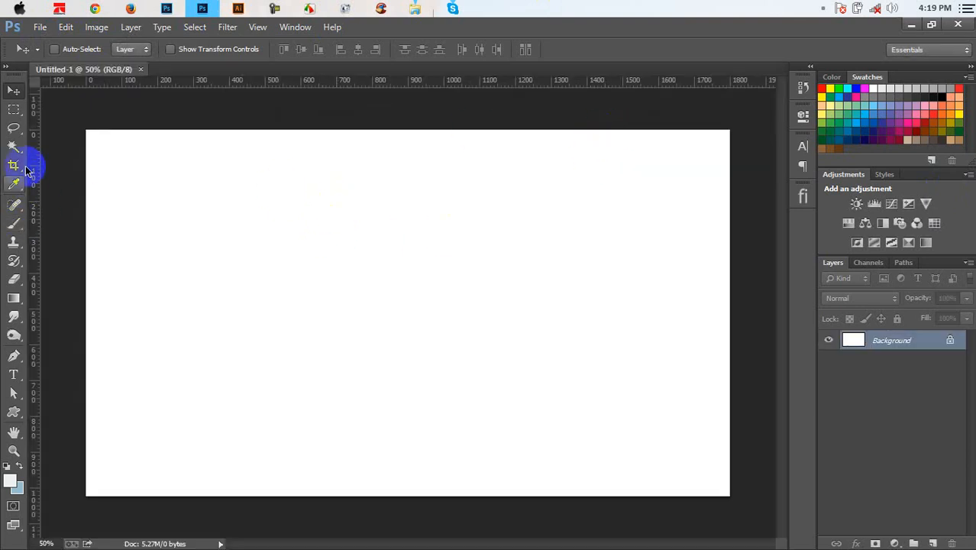
{"action": "left_click_drag", "start_coordinate": [88, 310], "coordinate": [105, 311]}
{"action": "key", "text": "Return"}
{"action": "left_click", "coordinate": [13, 90]}
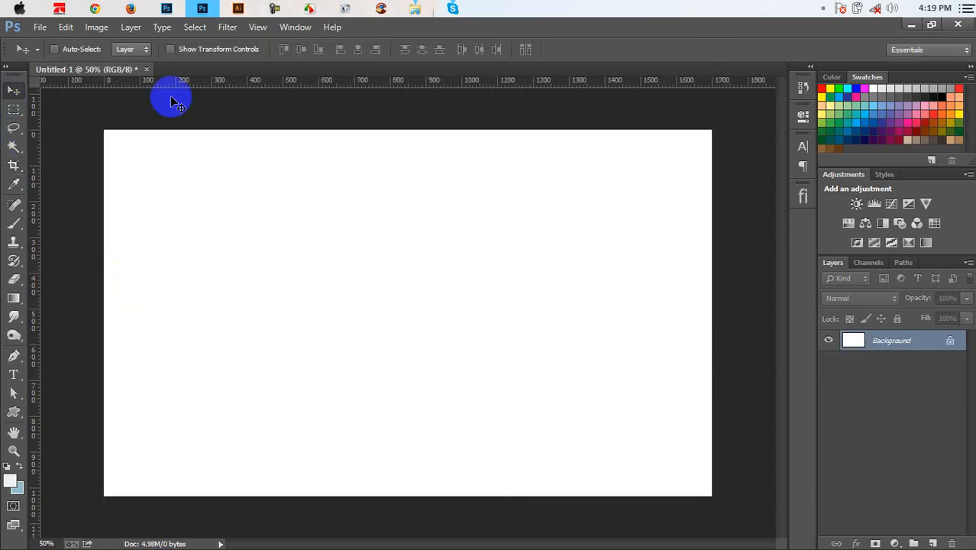
Step: Find the cracked-wall image 514 on the Help (F:) drive and place it in the document
{"action": "left_click", "coordinate": [426, 14]}
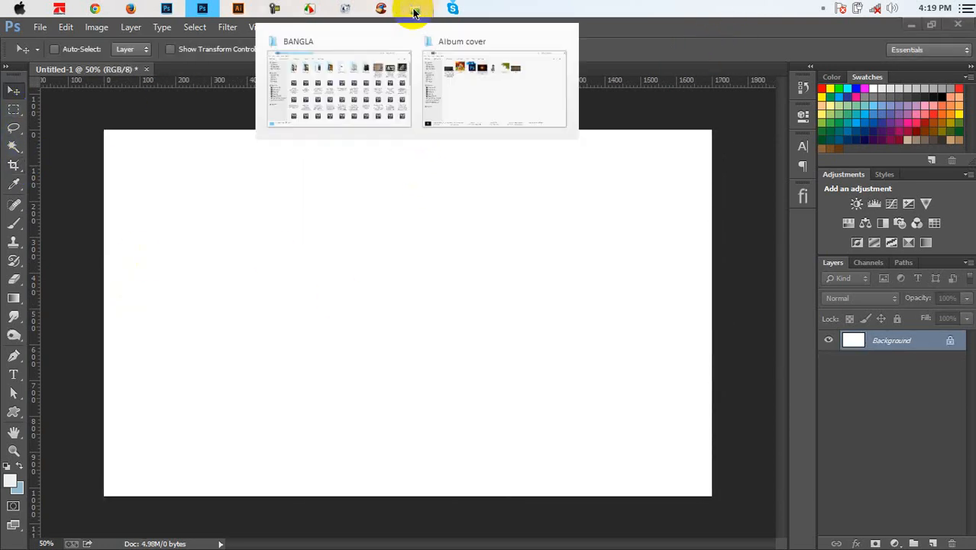
{"action": "left_click", "coordinate": [369, 94]}
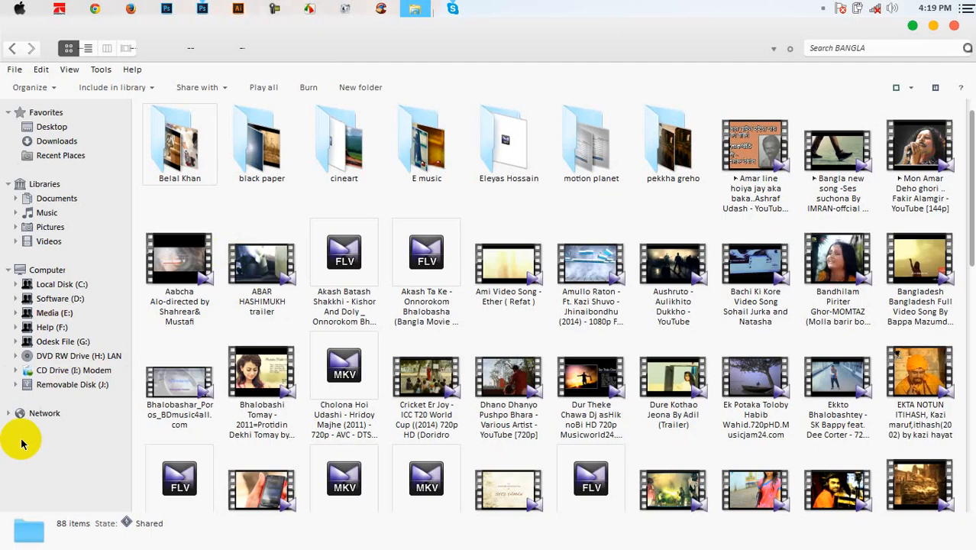
{"action": "left_click", "coordinate": [50, 327]}
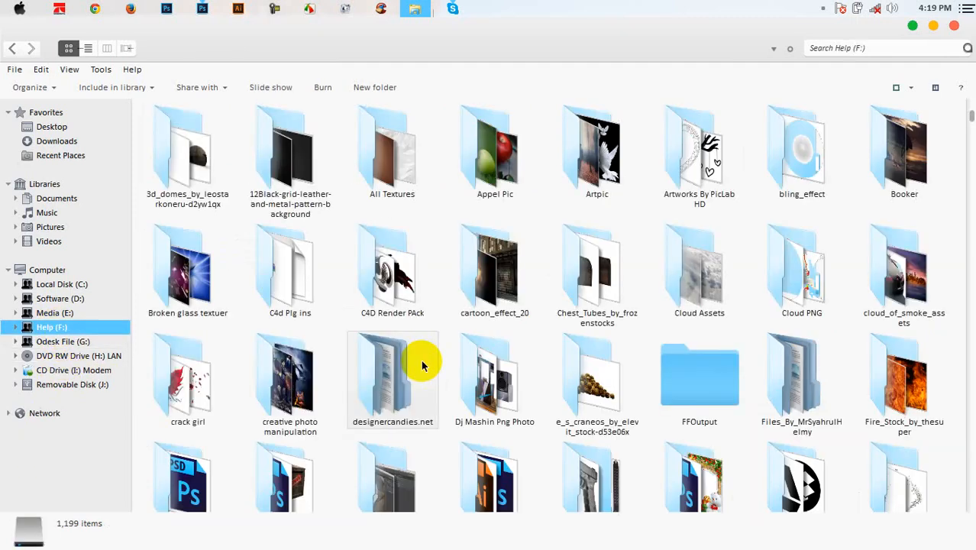
{"action": "left_click", "coordinate": [370, 297]}
{"action": "scroll", "coordinate": [368, 296], "scroll_direction": "down", "scroll_amount": 15}
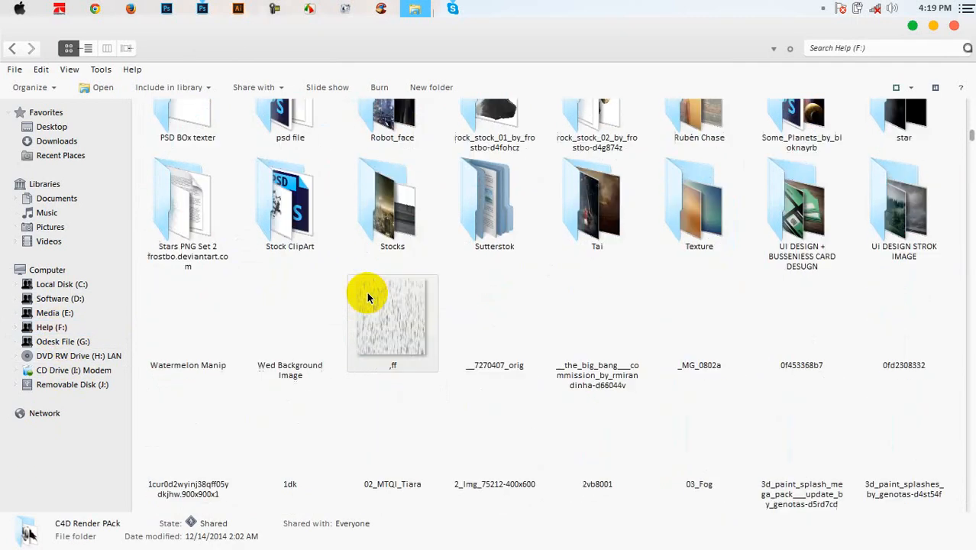
{"action": "scroll", "coordinate": [368, 297], "scroll_direction": "down", "scroll_amount": 20}
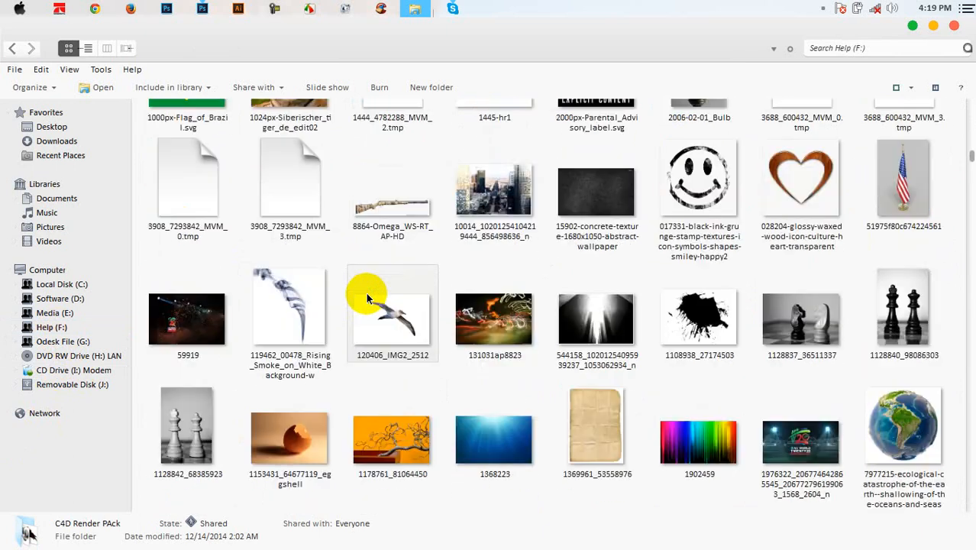
{"action": "scroll", "coordinate": [365, 292], "scroll_direction": "up", "scroll_amount": 3}
{"action": "left_click", "coordinate": [699, 149]}
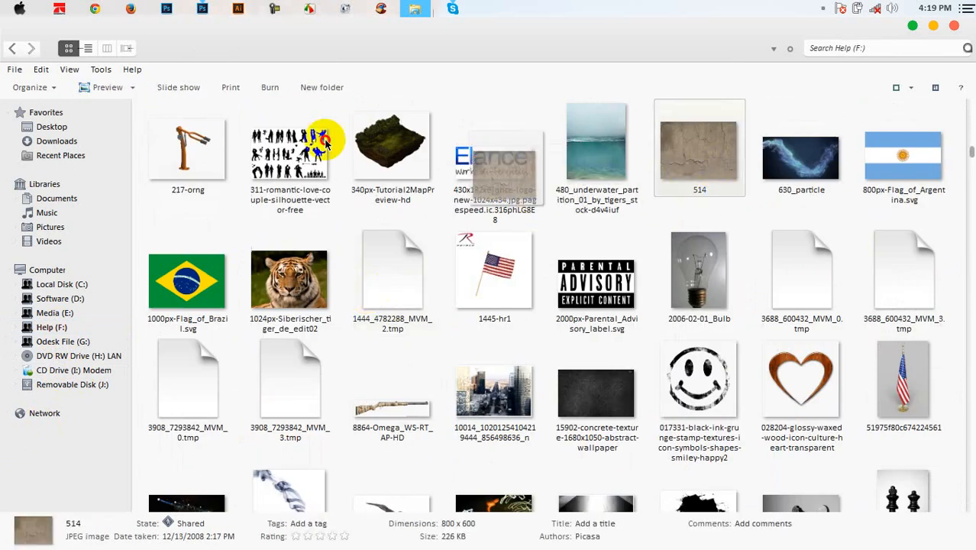
{"action": "mouse_move", "coordinate": [324, 142]}
{"action": "left_mouse_down"}
{"action": "mouse_move", "coordinate": [207, 11]}
{"action": "mouse_move", "coordinate": [197, 16]}
{"action": "mouse_move", "coordinate": [321, 136]}
{"action": "left_mouse_up"}
{"action": "left_click_drag", "start_coordinate": [406, 267], "coordinate": [168, 157]}
Step: Scale the placed wall image to the full canvas width and reduce its height, leaving the lower part of the canvas free
{"action": "left_click_drag", "start_coordinate": [218, 213], "coordinate": [676, 517]}
{"action": "key", "text": "ctrl+minus"}
{"action": "key", "text": "ctrl+minus"}
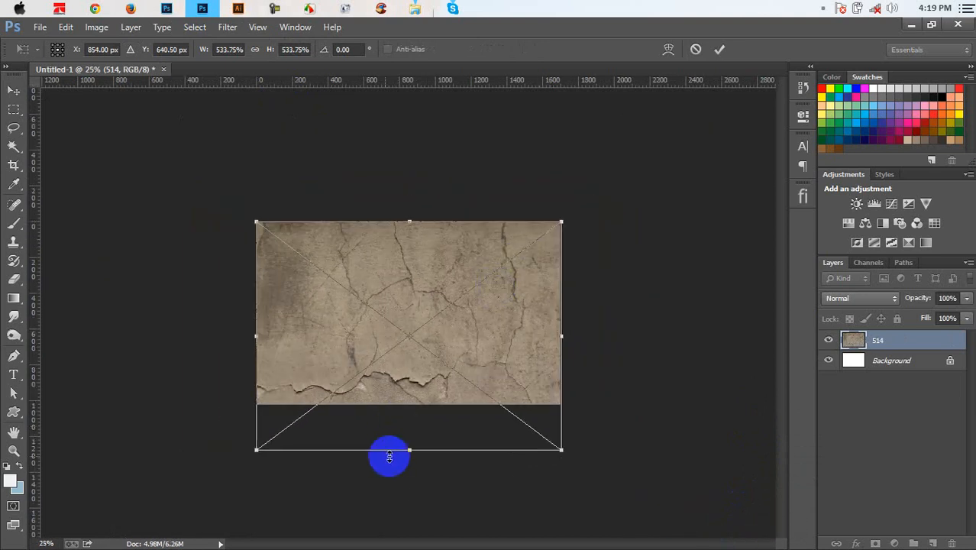
{"action": "left_click_drag", "start_coordinate": [390, 456], "coordinate": [419, 348]}
{"action": "left_click_drag", "start_coordinate": [407, 220], "coordinate": [413, 184]}
{"action": "double_click", "coordinate": [416, 251]}
Step: Shift the wall layer straight up slightly against the canvas's upper edge
{"action": "key", "text": "ctrl+plus"}
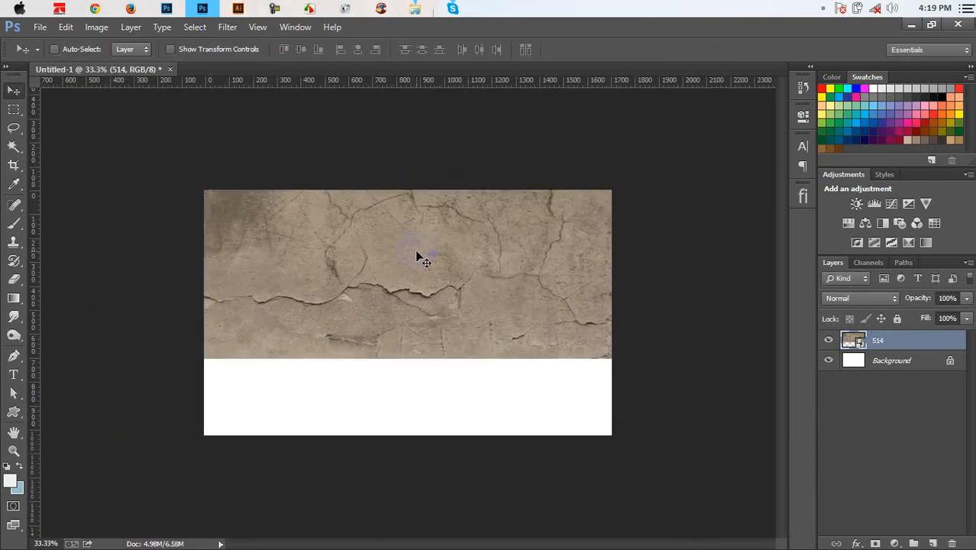
{"action": "key", "text": "ctrl+plus"}
{"action": "left_click_drag", "start_coordinate": [398, 273], "coordinate": [397, 253]}
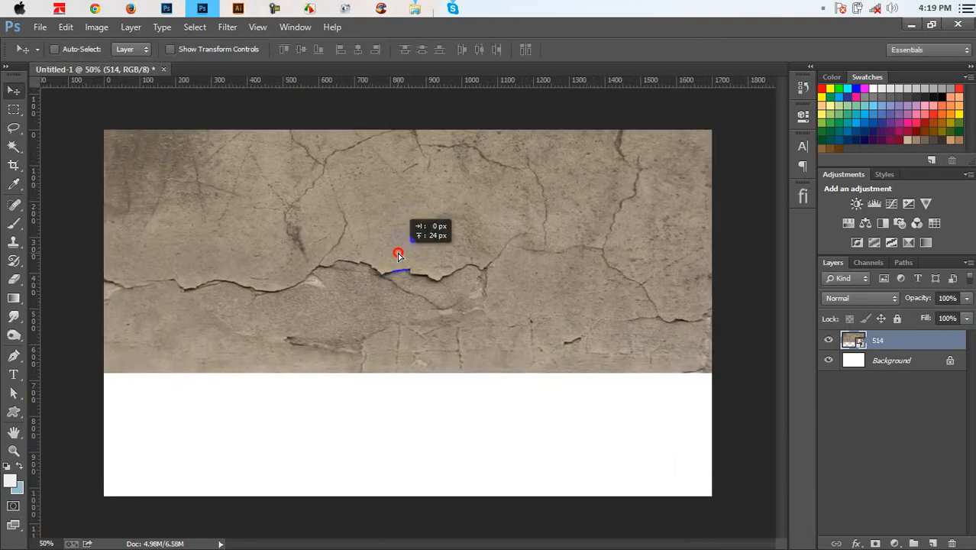
Step: Place the wood texture url from the Album cover folder and position it directly below the wall
{"action": "mouse_move", "coordinate": [415, 9]}
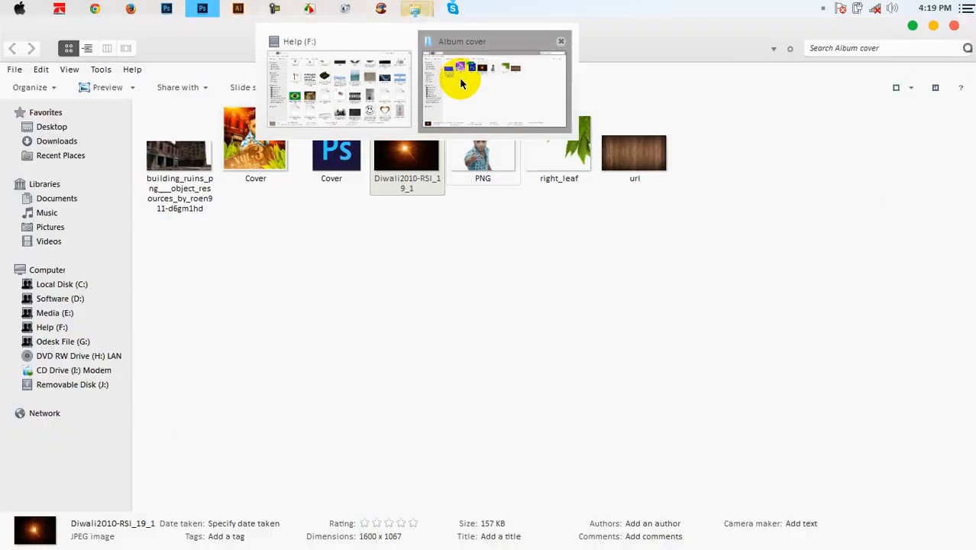
{"action": "left_click", "coordinate": [351, 81]}
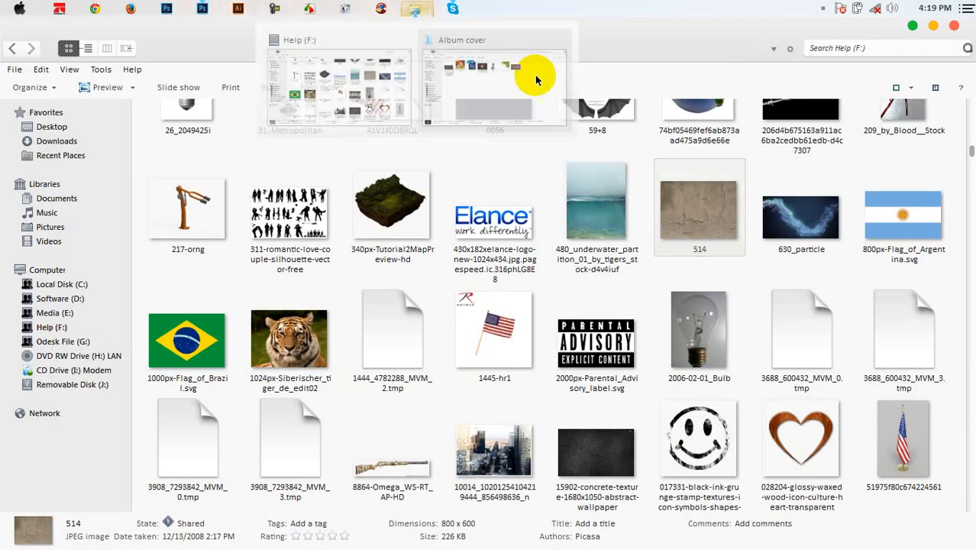
{"action": "left_click", "coordinate": [552, 81]}
{"action": "left_click_drag", "start_coordinate": [210, 6], "coordinate": [318, 266]}
{"action": "left_click_drag", "start_coordinate": [271, 331], "coordinate": [270, 461]}
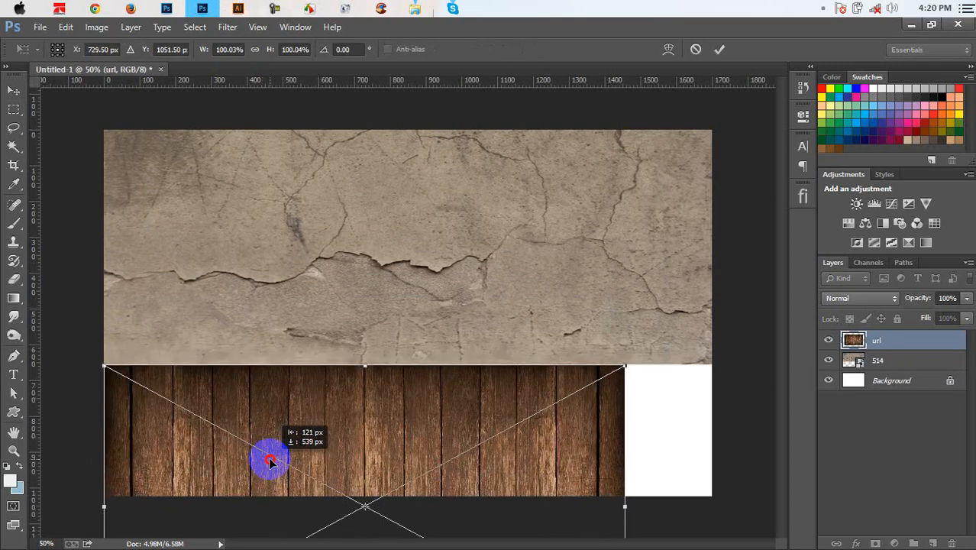
Step: Resize the wood texture to about 1702 × 428 px so it spans the canvas below the wall
{"action": "key", "text": "ctrl+minus"}
{"action": "key", "text": "ctrl+minus"}
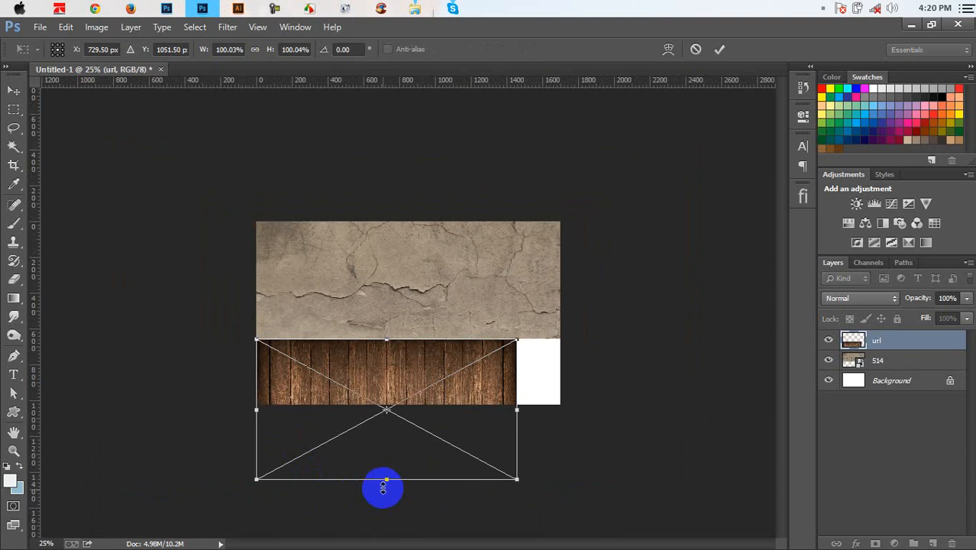
{"action": "left_click_drag", "start_coordinate": [383, 476], "coordinate": [386, 407]}
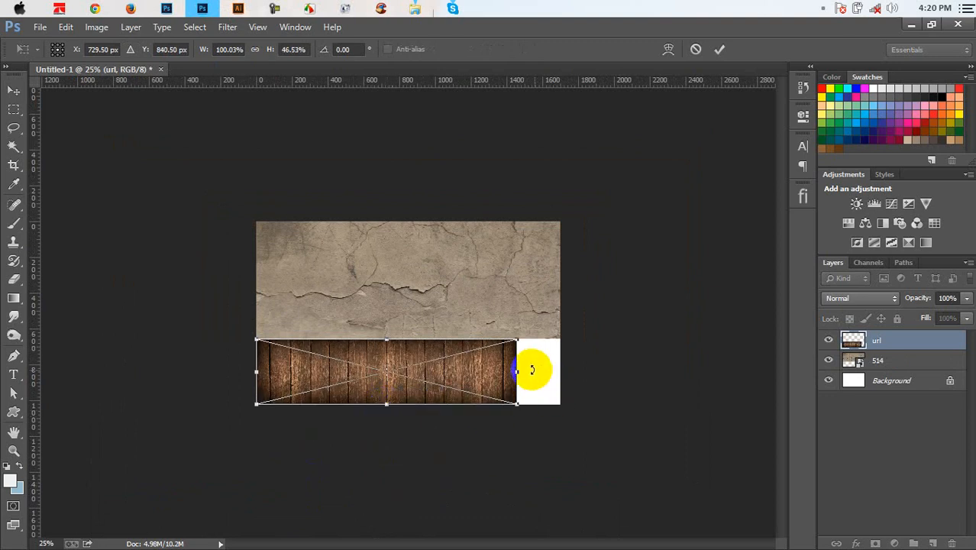
{"action": "left_click_drag", "start_coordinate": [511, 405], "coordinate": [550, 427]}
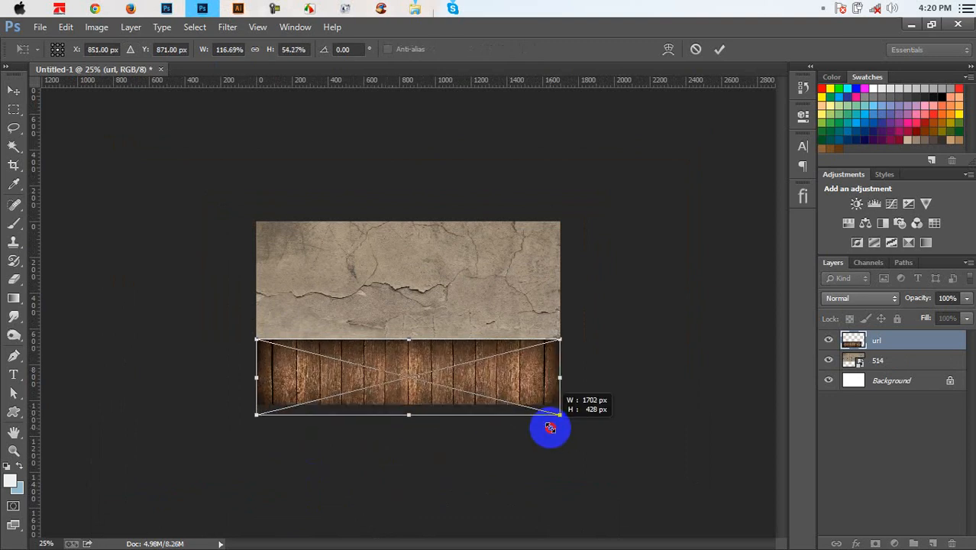
{"action": "key", "text": "ctrl+plus"}
{"action": "key", "text": "ctrl+plus"}
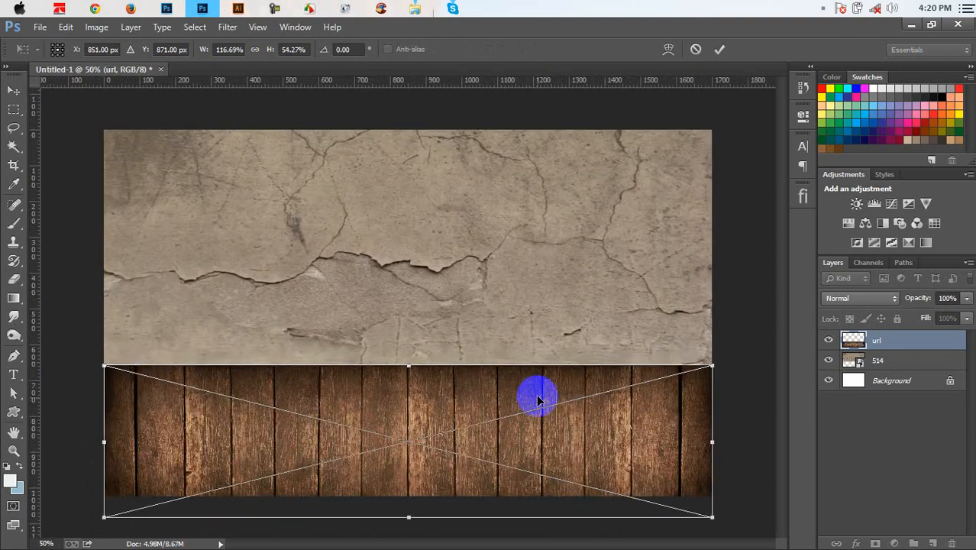
Step: Apply a Perspective transform to the wood, spreading its lower corners far outward so the planks read as a floor
{"action": "key", "text": "ctrl+minus"}
{"action": "right_click", "coordinate": [537, 398]}
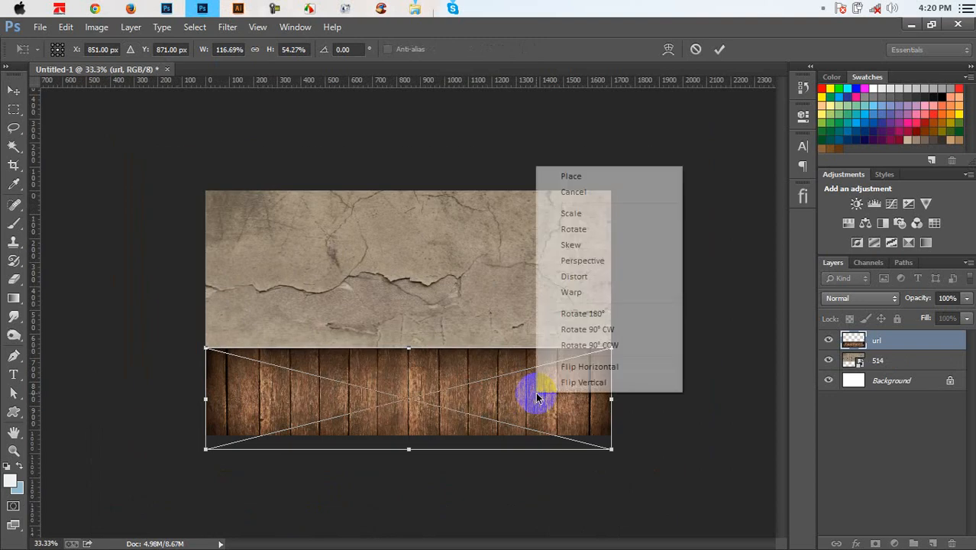
{"action": "left_click", "coordinate": [580, 261]}
{"action": "left_click_drag", "start_coordinate": [613, 453], "coordinate": [952, 290]}
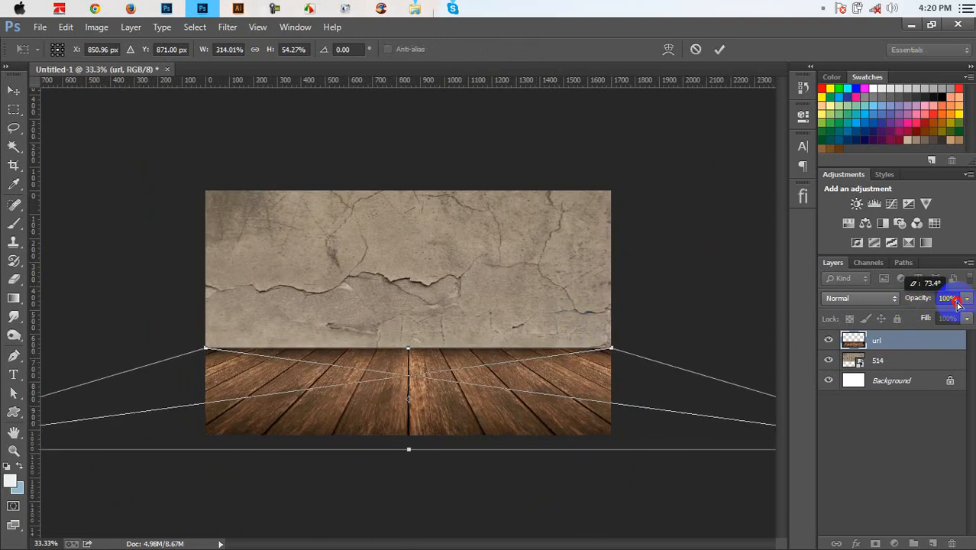
Step: Scale the wooden floor's height to about 443 px and apply the transform
{"action": "right_click", "coordinate": [545, 394]}
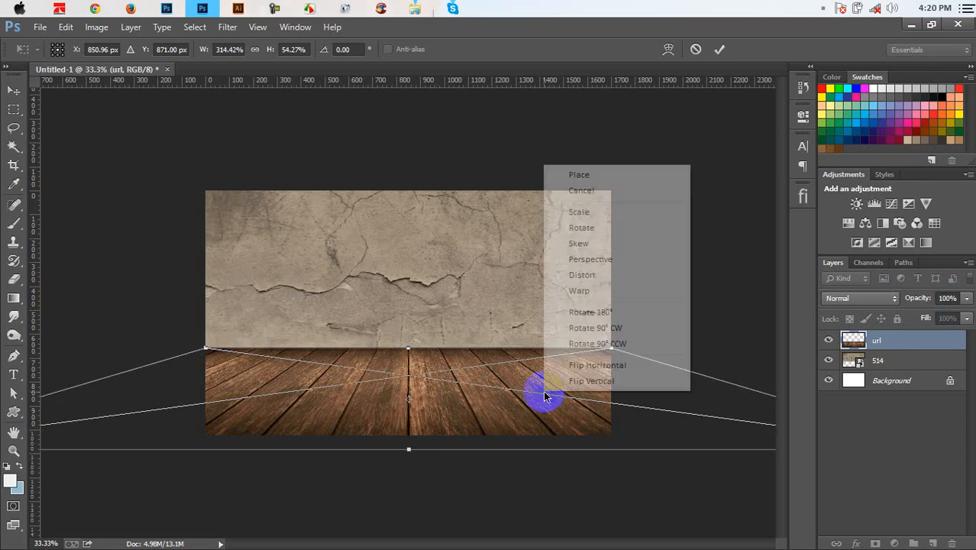
{"action": "left_click", "coordinate": [579, 211]}
{"action": "mouse_move", "coordinate": [408, 452]}
{"action": "left_mouse_down"}
{"action": "mouse_move", "coordinate": [411, 440]}
{"action": "mouse_move", "coordinate": [396, 508]}
{"action": "mouse_move", "coordinate": [410, 454]}
{"action": "left_mouse_up"}
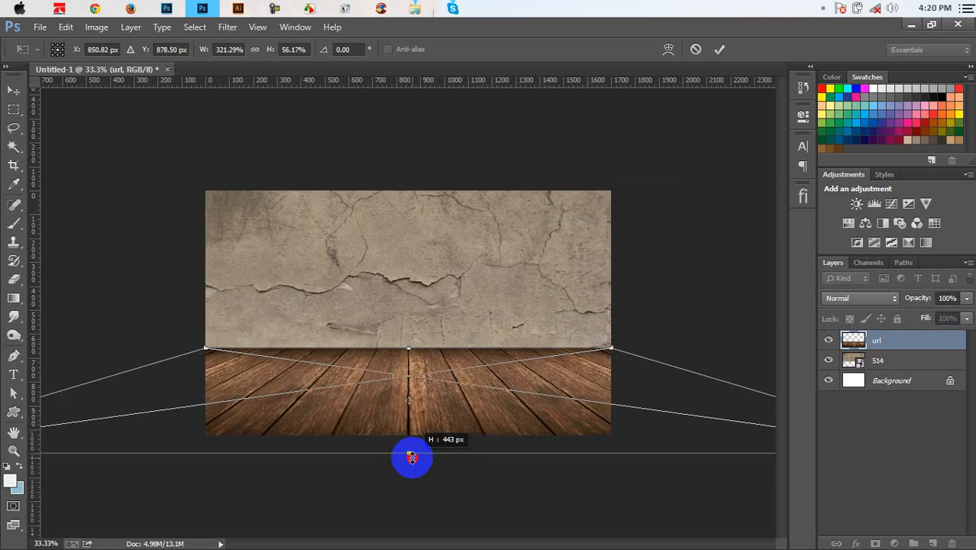
{"action": "left_click", "coordinate": [718, 49]}
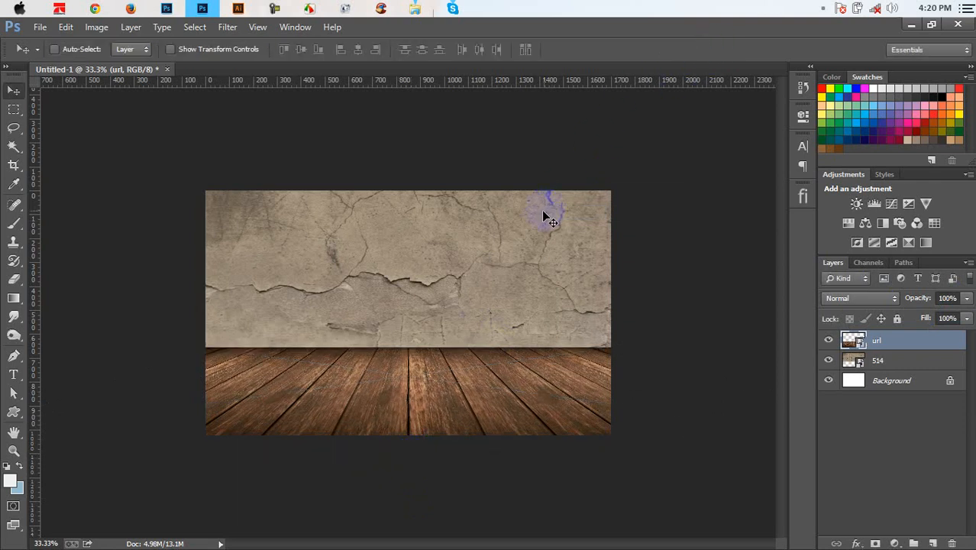
Step: Move layer 514 above url and give it a black Multiply drop shadow with 75% opacity and 38 px size
{"action": "key", "text": "ctrl+plus"}
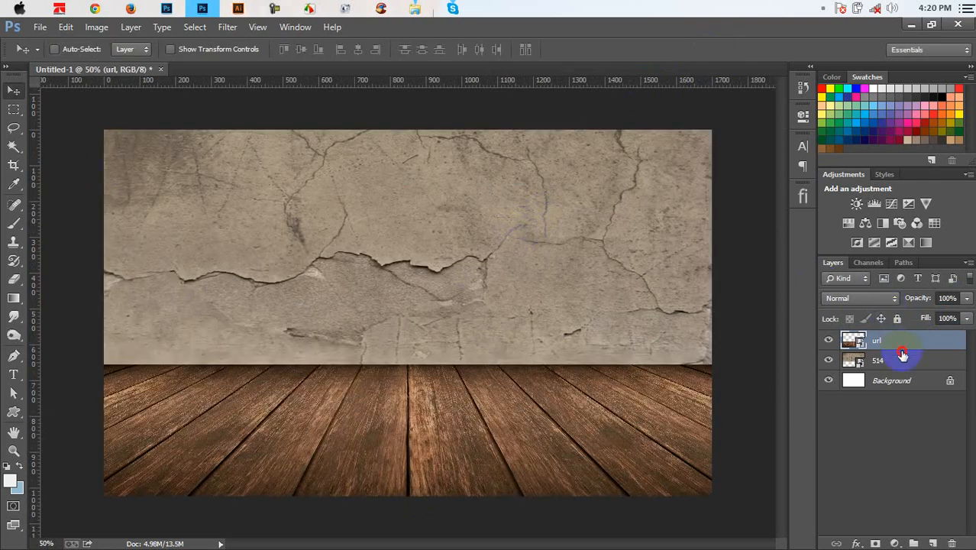
{"action": "left_click_drag", "start_coordinate": [902, 355], "coordinate": [897, 336]}
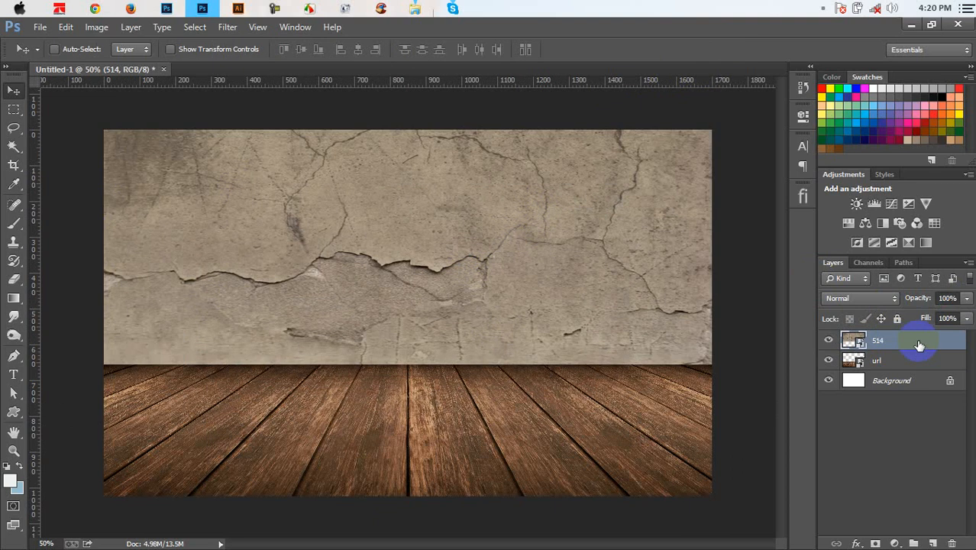
{"action": "double_click", "coordinate": [918, 345]}
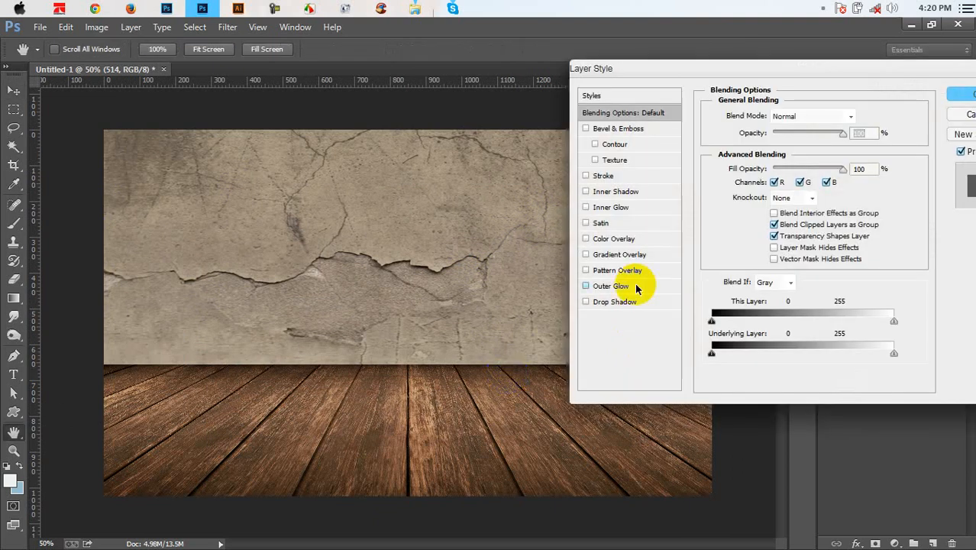
{"action": "left_click", "coordinate": [605, 303]}
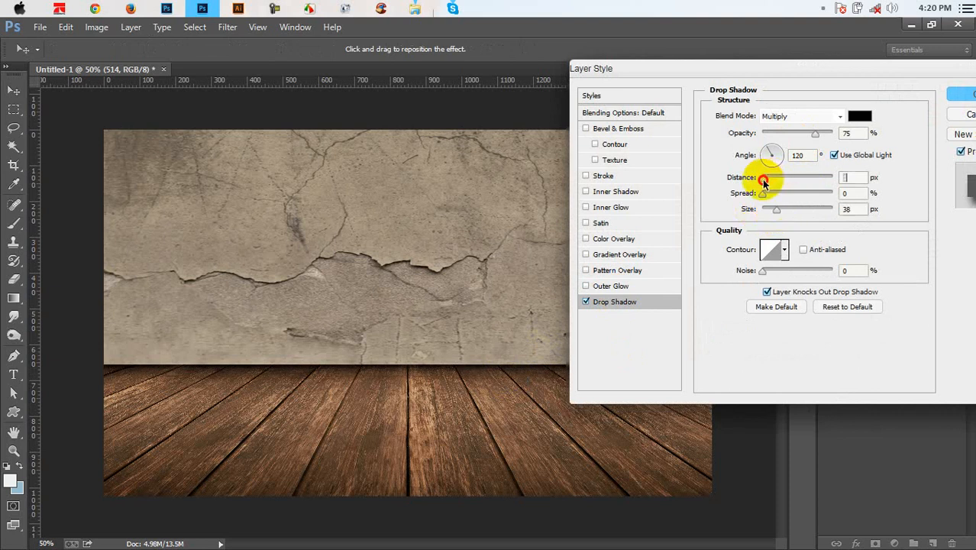
{"action": "left_click", "coordinate": [796, 155]}
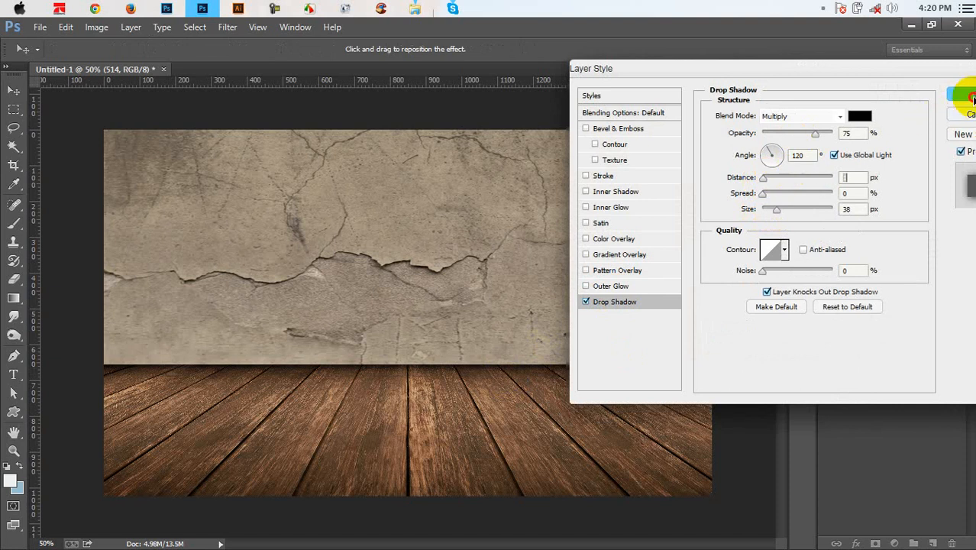
{"action": "left_click", "coordinate": [969, 94]}
Step: Rasterize the wall layer and darken it with Curves, mapping input 163 to output 127
{"action": "right_click", "coordinate": [918, 342]}
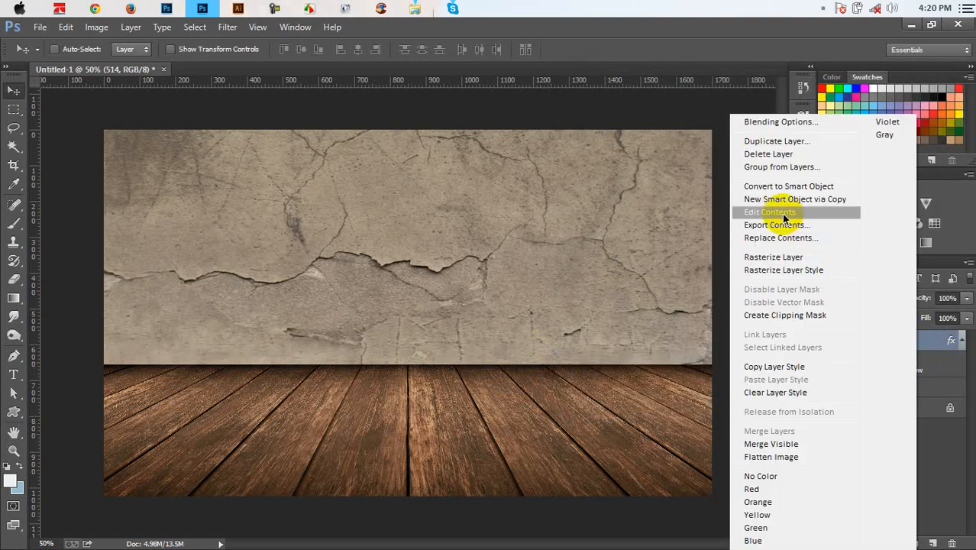
{"action": "left_click", "coordinate": [783, 260]}
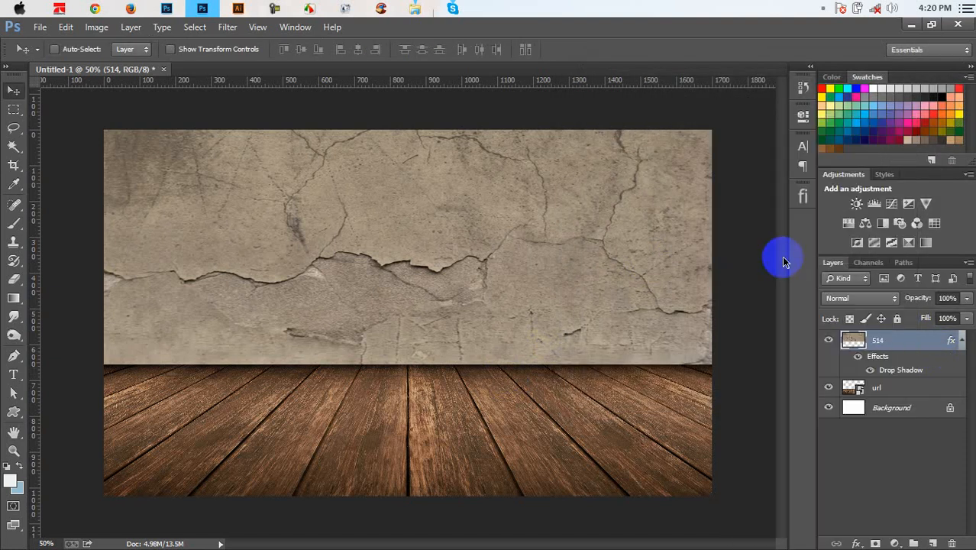
{"action": "key", "text": "ctrl+m"}
{"action": "left_click_drag", "start_coordinate": [741, 252], "coordinate": [752, 265]}
{"action": "left_click", "coordinate": [904, 145]}
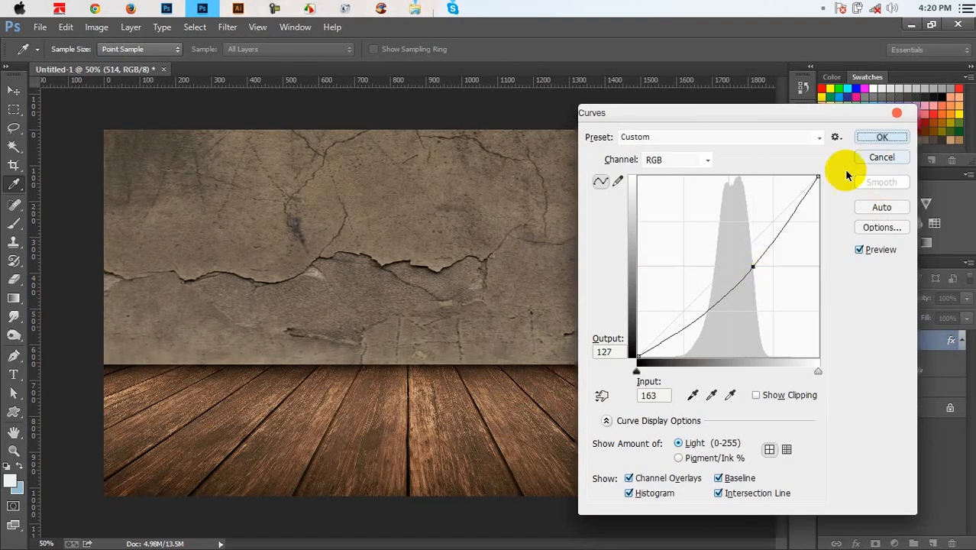
{"action": "left_click", "coordinate": [962, 341]}
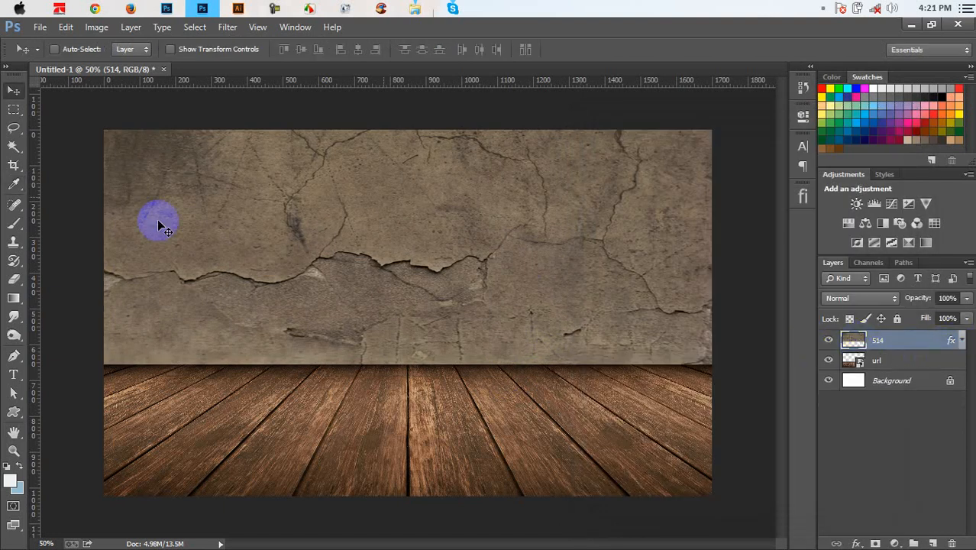
Step: Select an ellipse with a 30 px feather spanning nearly the whole canvas and invert the selection
{"action": "left_click", "coordinate": [14, 109]}
{"action": "left_click", "coordinate": [44, 124]}
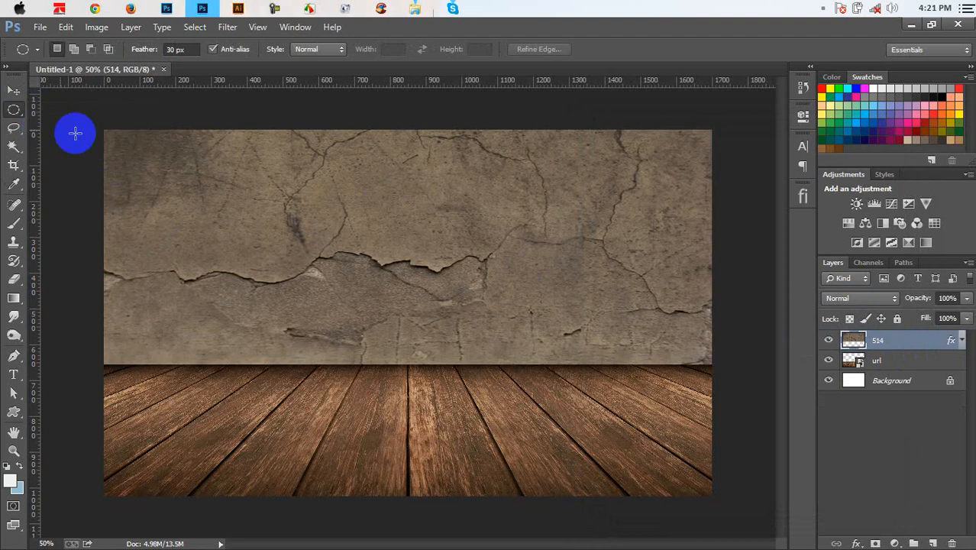
{"action": "left_click_drag", "start_coordinate": [101, 129], "coordinate": [711, 489]}
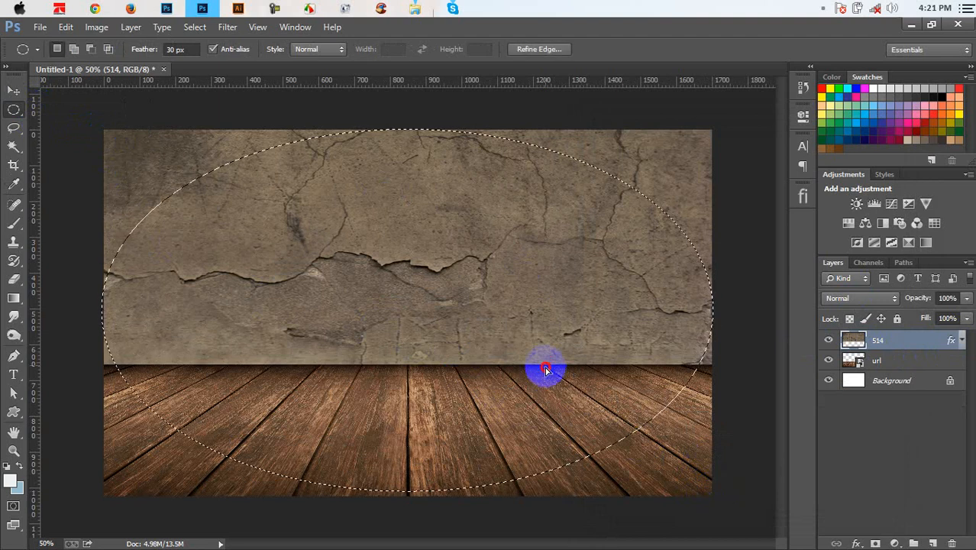
{"action": "left_click_drag", "start_coordinate": [545, 370], "coordinate": [547, 370]}
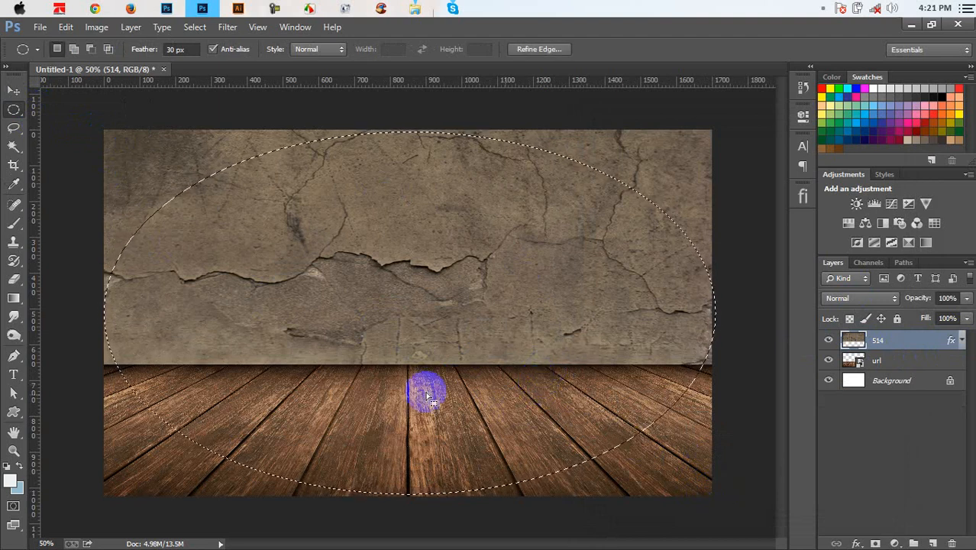
{"action": "left_click", "coordinate": [194, 27]}
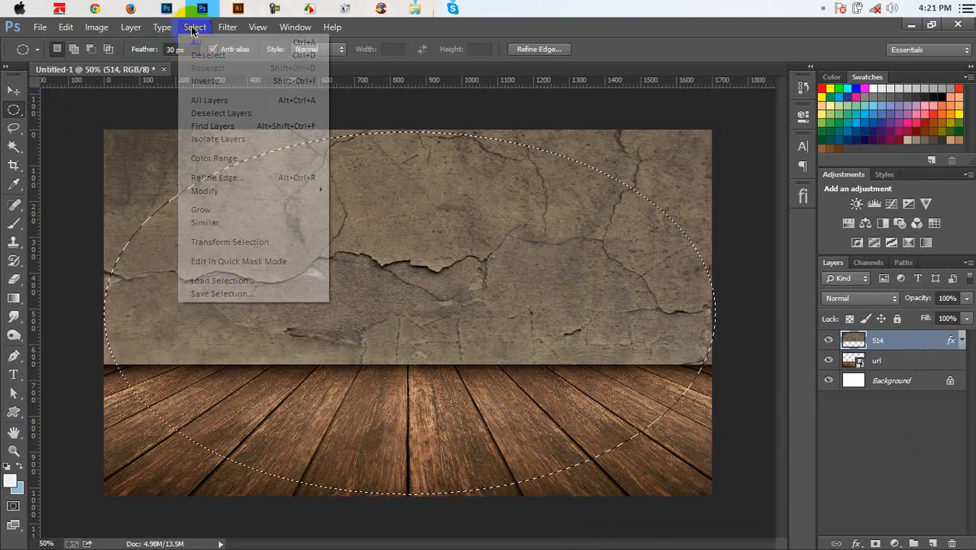
{"action": "left_click", "coordinate": [213, 81]}
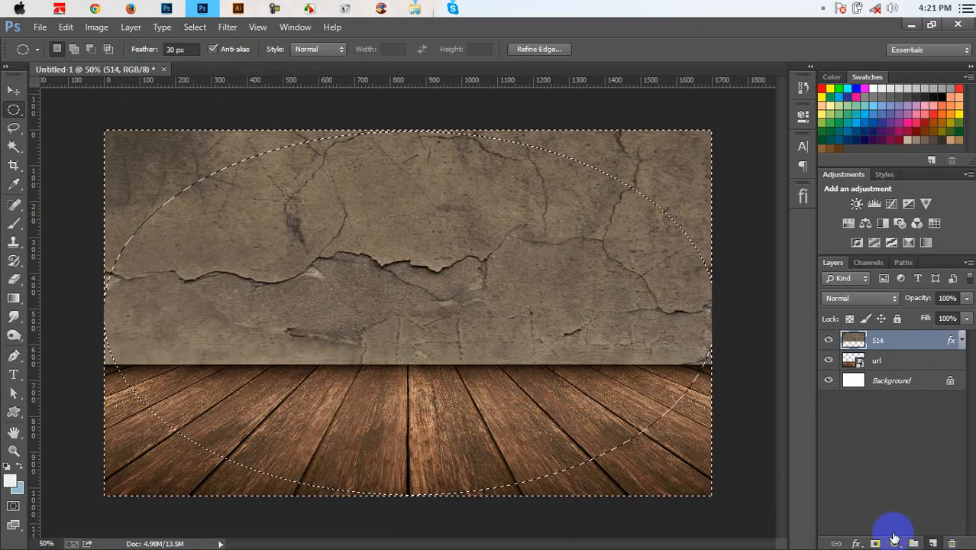
Step: Fill the inverted selection with black on a new layer above 514 and deselect it
{"action": "left_click", "coordinate": [933, 543]}
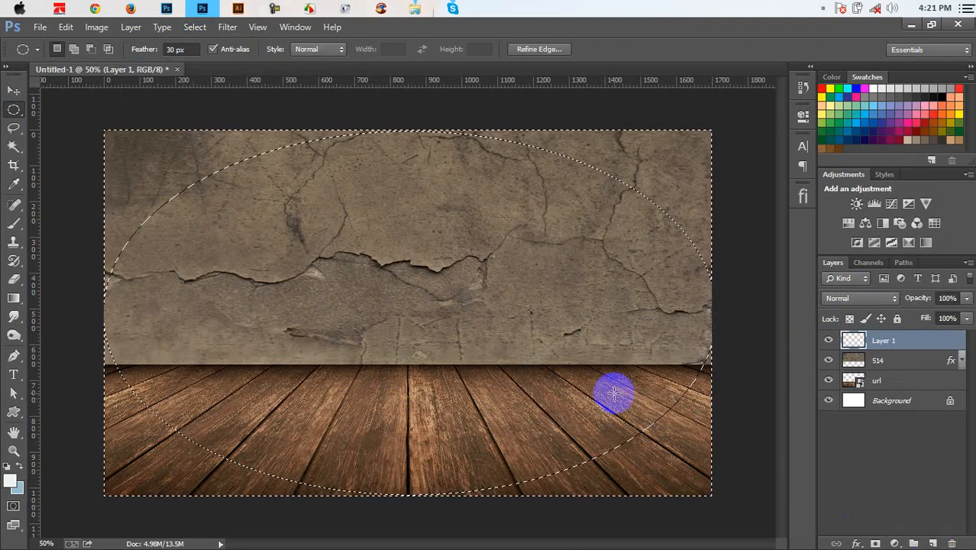
{"action": "left_click", "coordinate": [8, 468]}
{"action": "key", "text": "alt+BackSpace"}
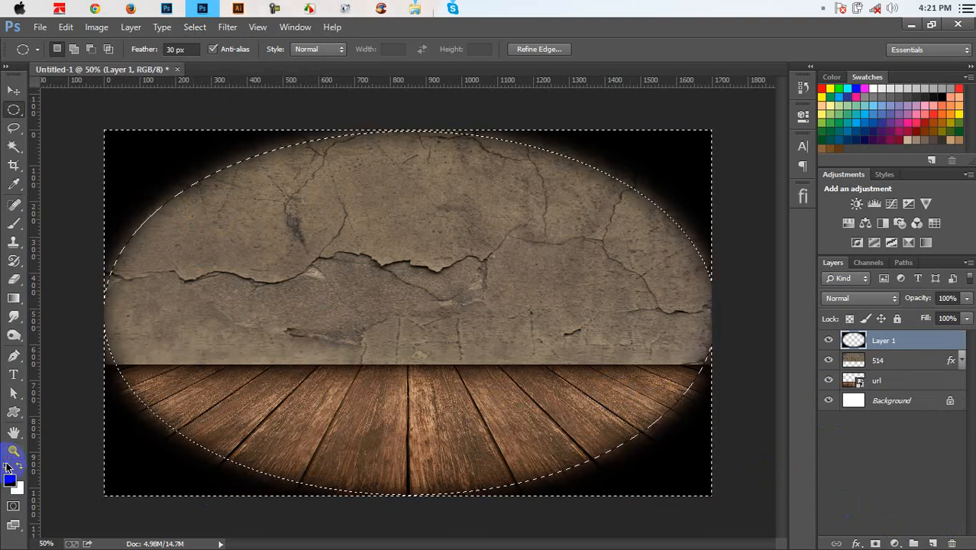
{"action": "left_click", "coordinate": [8, 467]}
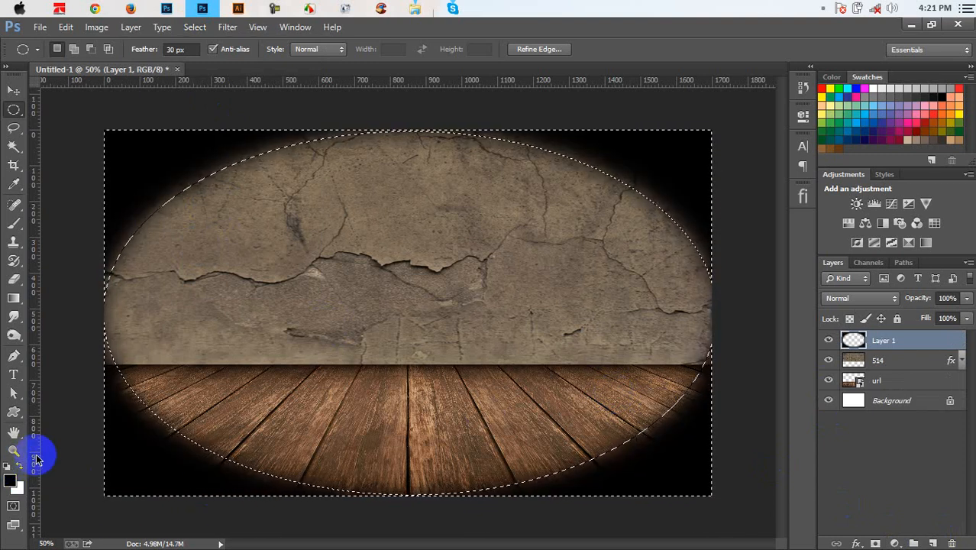
{"action": "left_click", "coordinate": [169, 443]}
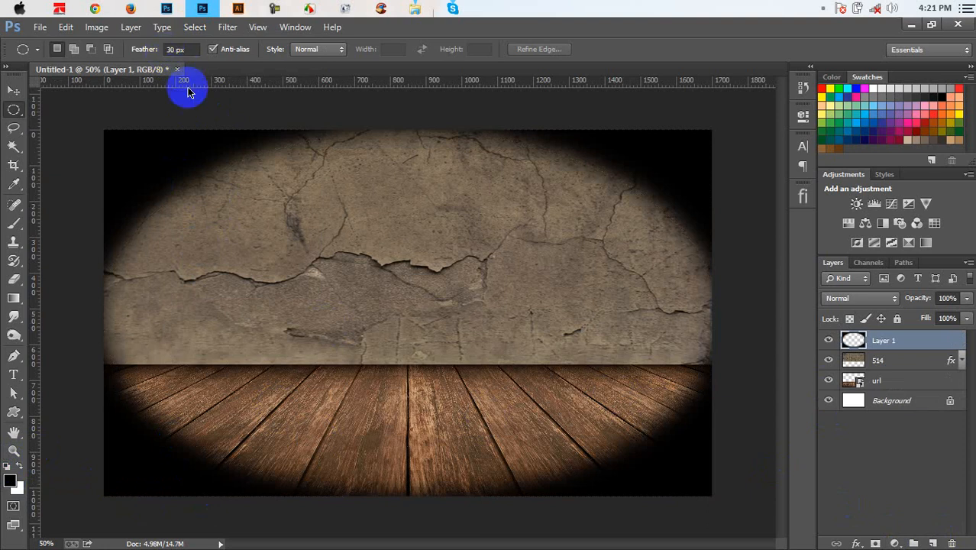
Step: Try a Gaussian Blur with a radius of about 430 px on the black vignette layer
{"action": "left_click", "coordinate": [200, 27]}
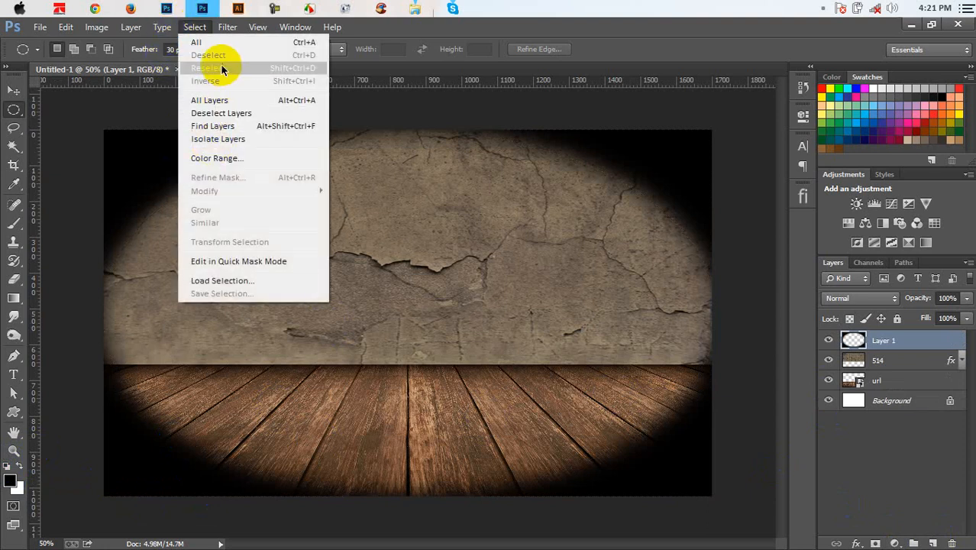
{"action": "mouse_move", "coordinate": [227, 27]}
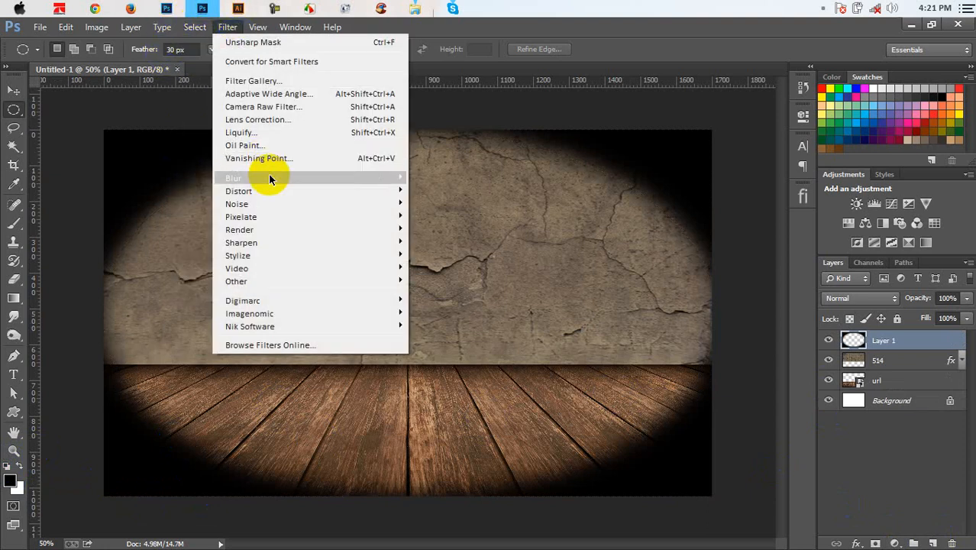
{"action": "mouse_move", "coordinate": [272, 177]}
{"action": "left_click", "coordinate": [457, 273]}
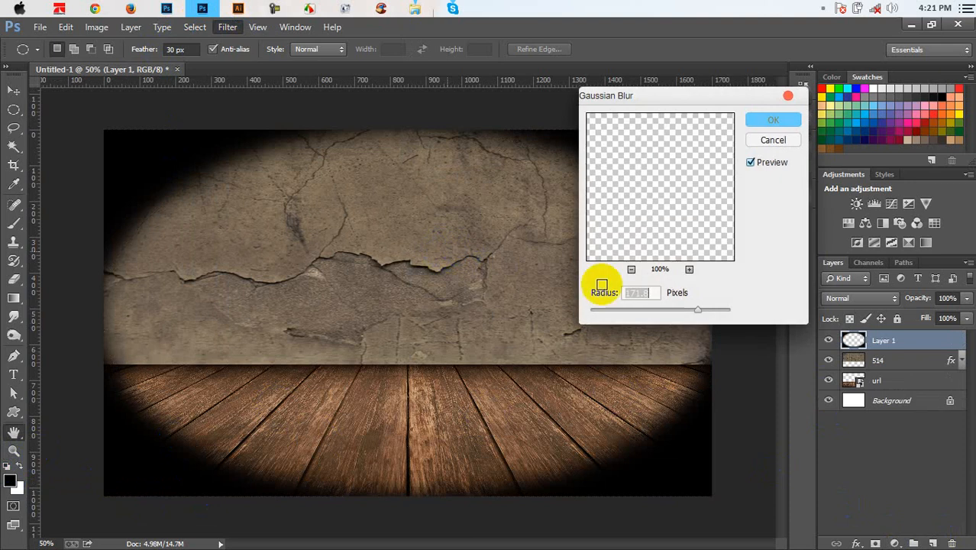
{"action": "left_click_drag", "start_coordinate": [594, 309], "coordinate": [712, 313]}
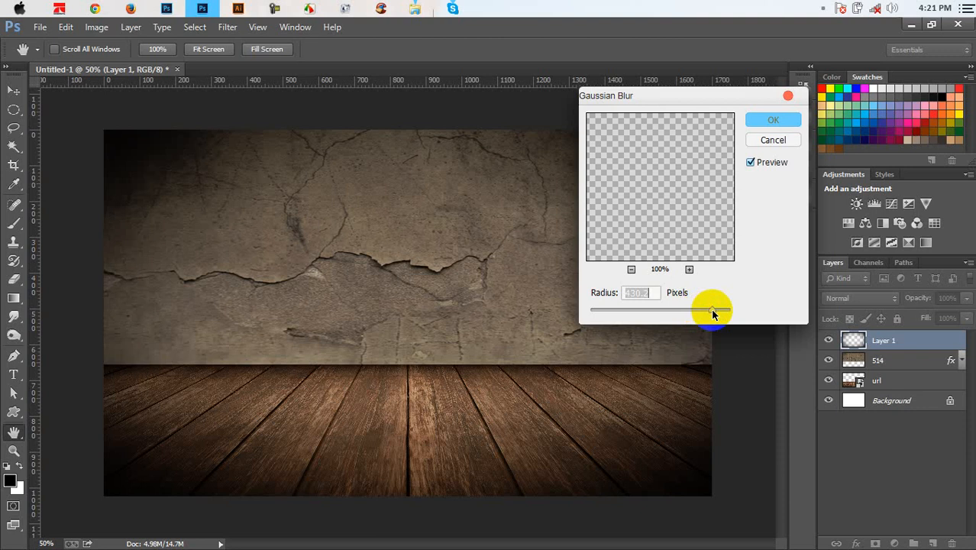
{"action": "left_click", "coordinate": [779, 123]}
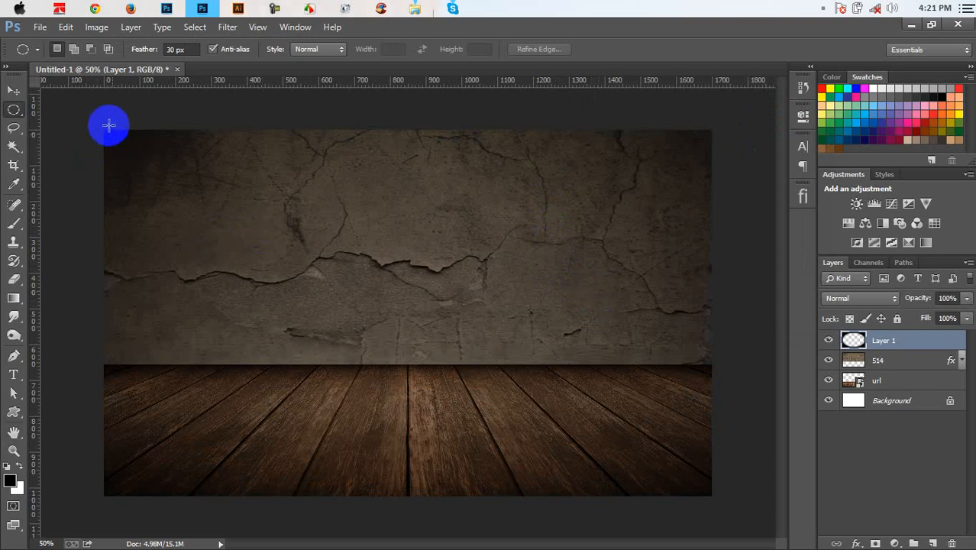
Step: Undo the Gaussian Blur on the vignette layer
{"action": "left_click_drag", "start_coordinate": [96, 130], "coordinate": [580, 419]}
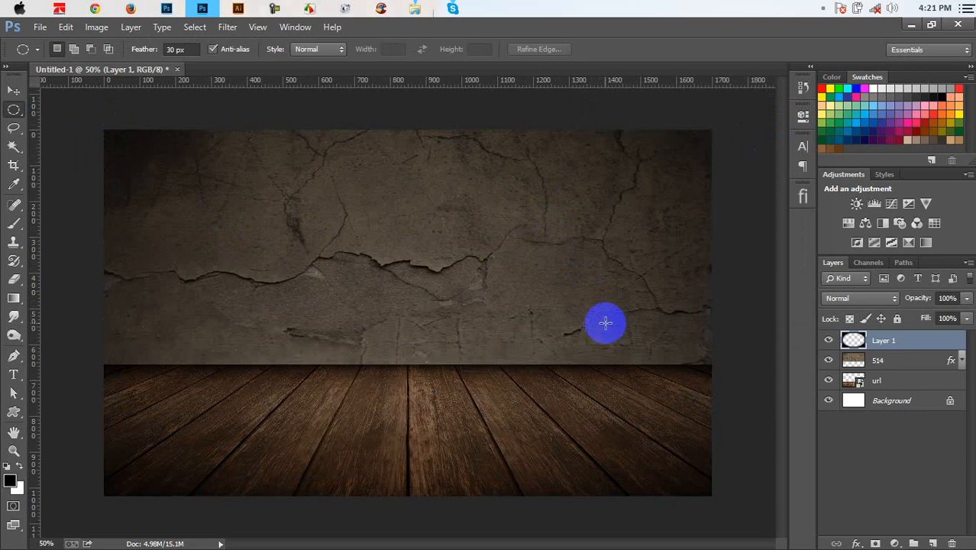
{"action": "key", "text": "ctrl+alt+z"}
{"action": "key", "text": "ctrl+alt+z"}
{"action": "key", "text": "ctrl+alt+z"}
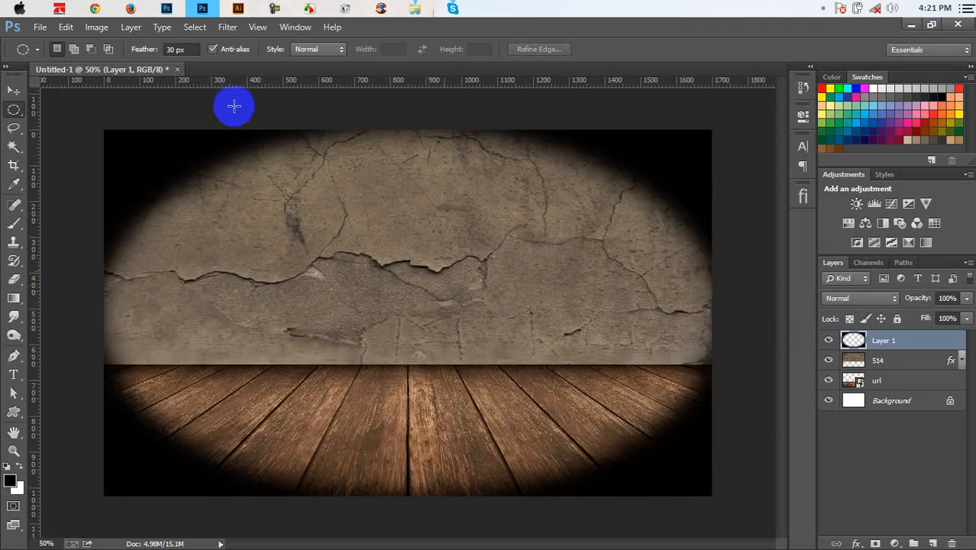
Step: Soften the black vignette with a Gaussian Blur of about 154.7 px and lower its layer opacity to 78%
{"action": "left_click", "coordinate": [227, 27]}
{"action": "mouse_move", "coordinate": [268, 178]}
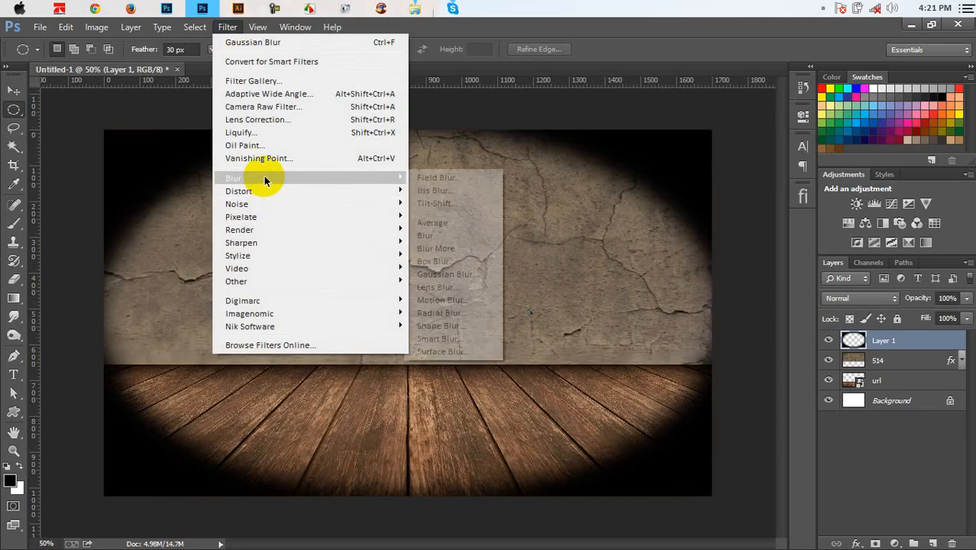
{"action": "left_click", "coordinate": [447, 273]}
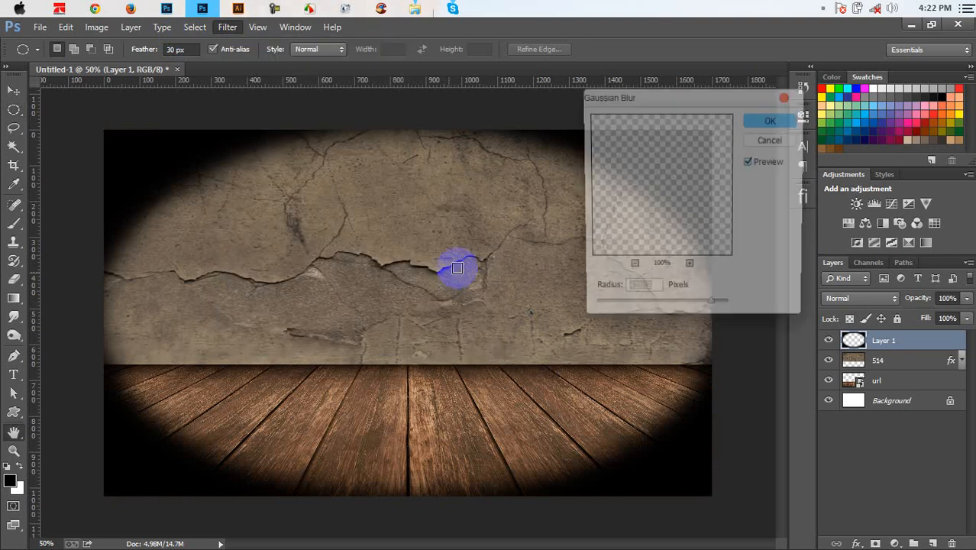
{"action": "left_click", "coordinate": [648, 308]}
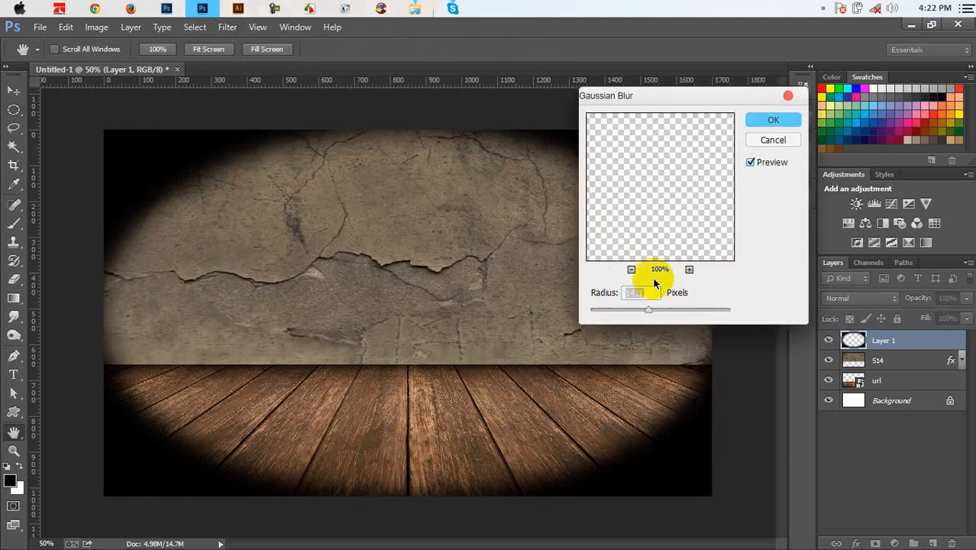
{"action": "left_click", "coordinate": [631, 269]}
{"action": "left_click", "coordinate": [631, 269]}
{"action": "left_click", "coordinate": [632, 269]}
{"action": "left_click", "coordinate": [632, 269]}
{"action": "left_click", "coordinate": [631, 269]}
{"action": "left_click", "coordinate": [632, 269]}
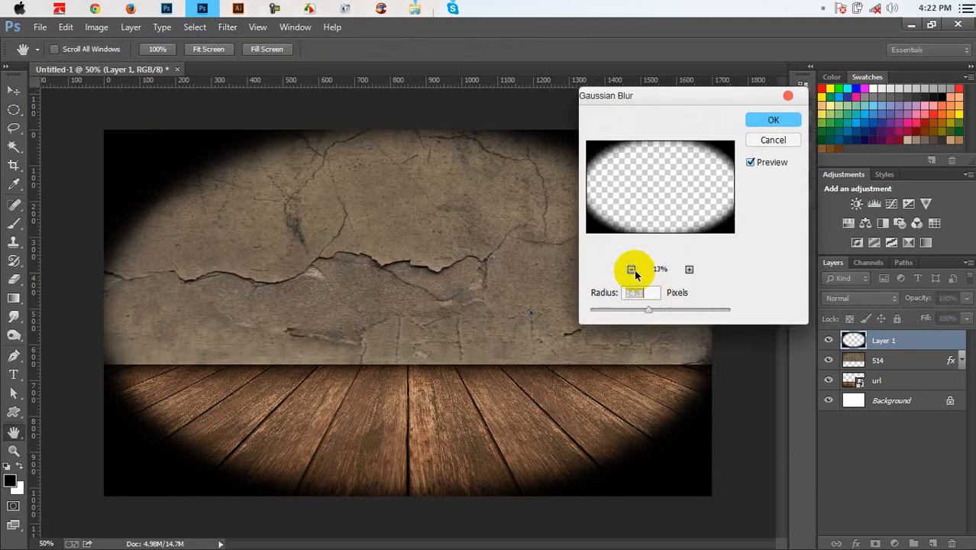
{"action": "left_click_drag", "start_coordinate": [661, 313], "coordinate": [692, 308]}
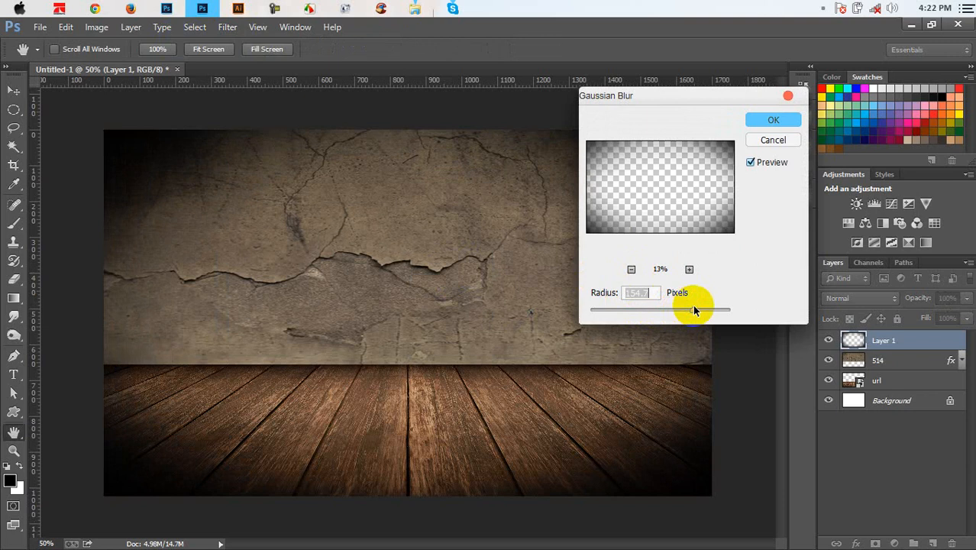
{"action": "left_click", "coordinate": [764, 120]}
{"action": "key", "text": "m"}
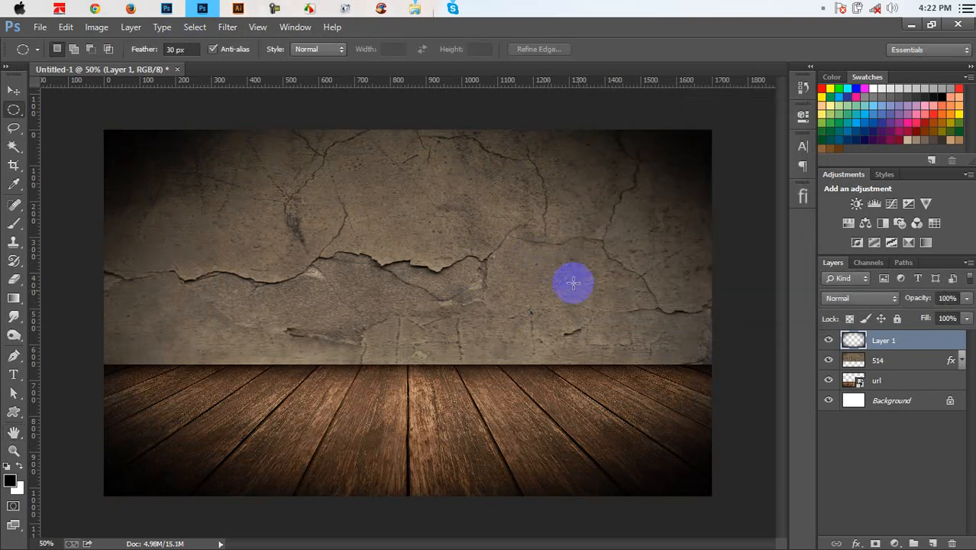
{"action": "left_click_drag", "start_coordinate": [916, 301], "coordinate": [905, 297]}
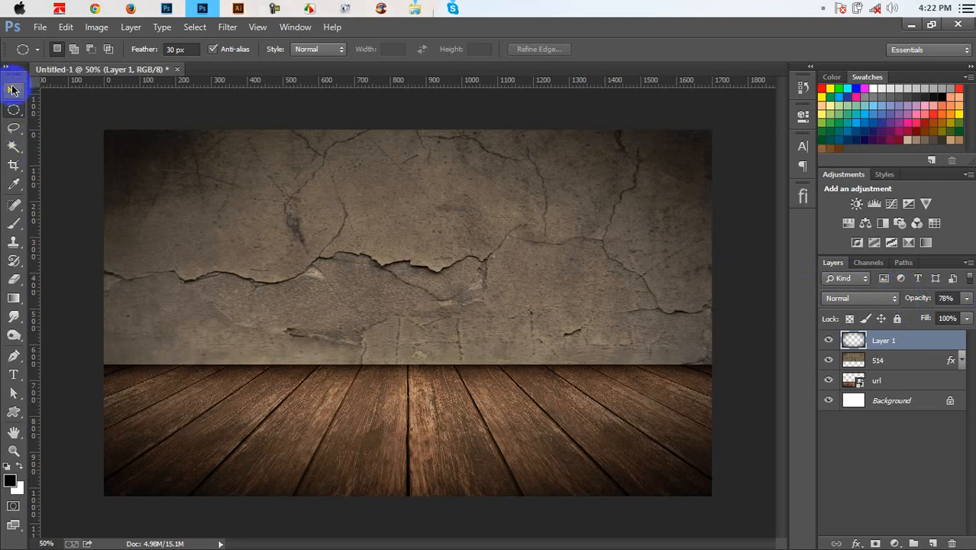
Step: Group Layer 1, 514 and url, and name the group Bg
{"action": "left_click", "coordinate": [14, 90]}
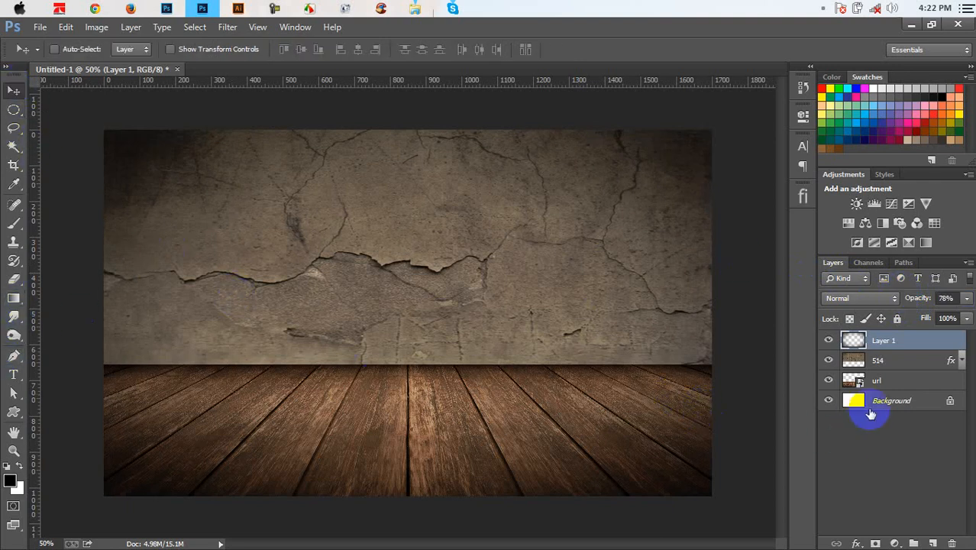
{"action": "left_click", "coordinate": [899, 382], "text": "shift"}
{"action": "key", "text": "ctrl+g"}
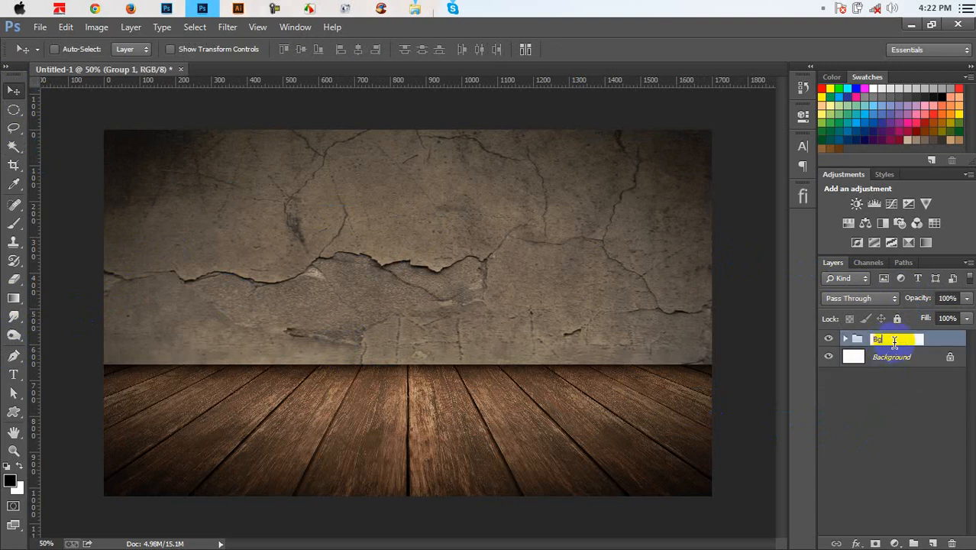
{"action": "left_click", "coordinate": [942, 355]}
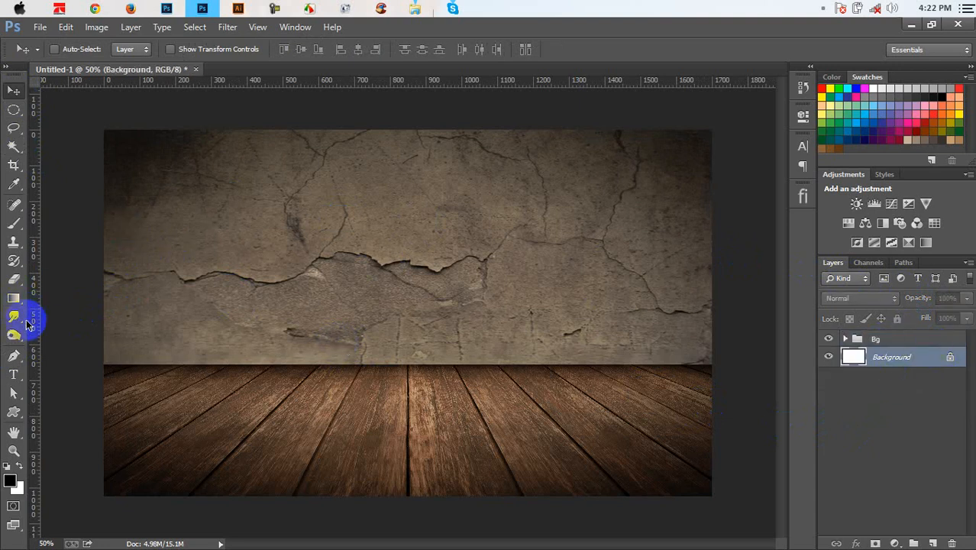
Step: Try a black rectangle shape about 968 by 754 px below the Bg group, and undo it
{"action": "left_click", "coordinate": [13, 412]}
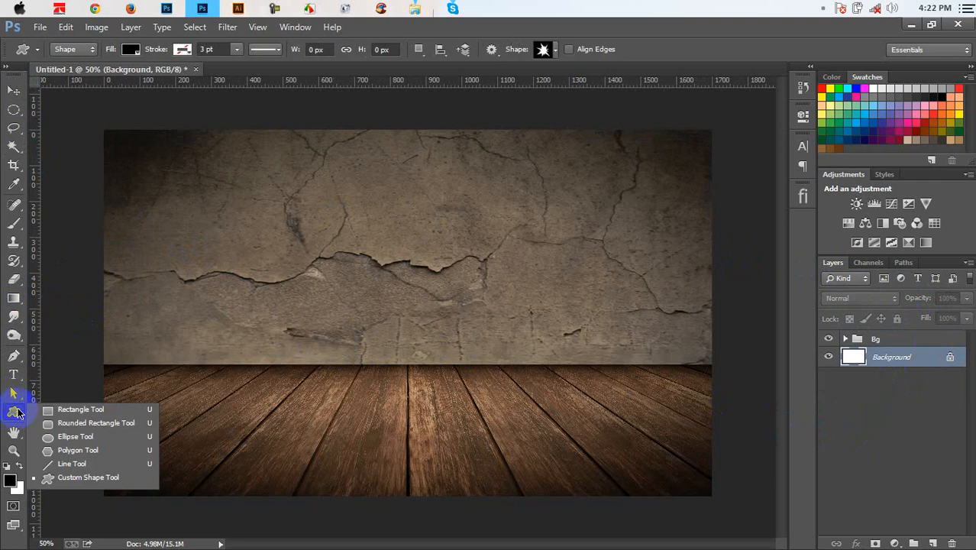
{"action": "left_click", "coordinate": [66, 406]}
{"action": "left_click_drag", "start_coordinate": [146, 179], "coordinate": [493, 449]}
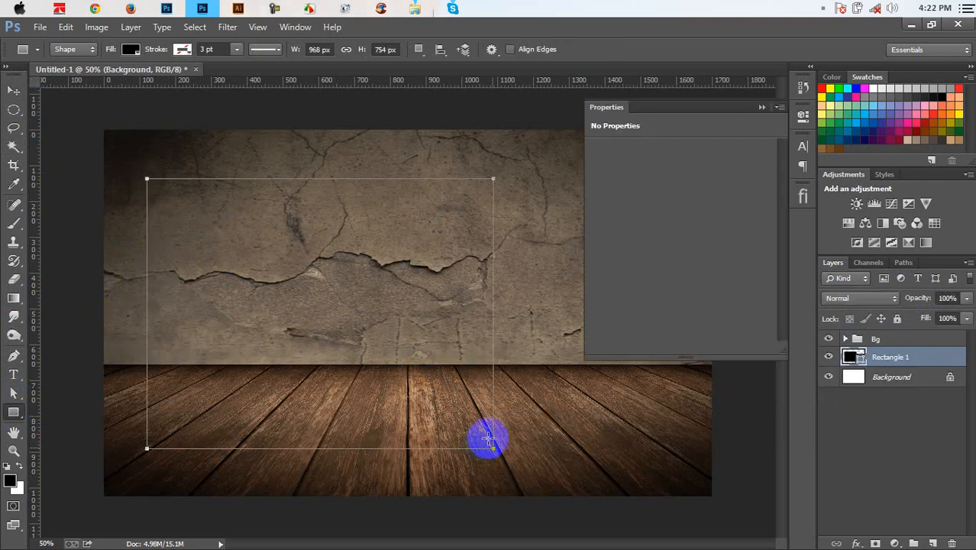
{"action": "left_click", "coordinate": [761, 107]}
{"action": "key", "text": "ctrl+z"}
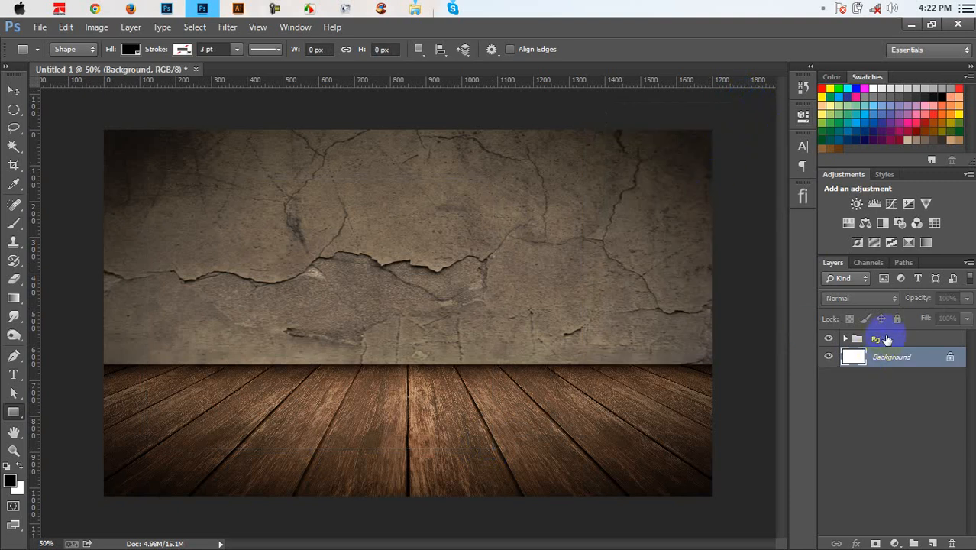
Step: Create a black rectangle shape of exactly 1024 by 1024 px above the Bg group
{"action": "left_click", "coordinate": [870, 338]}
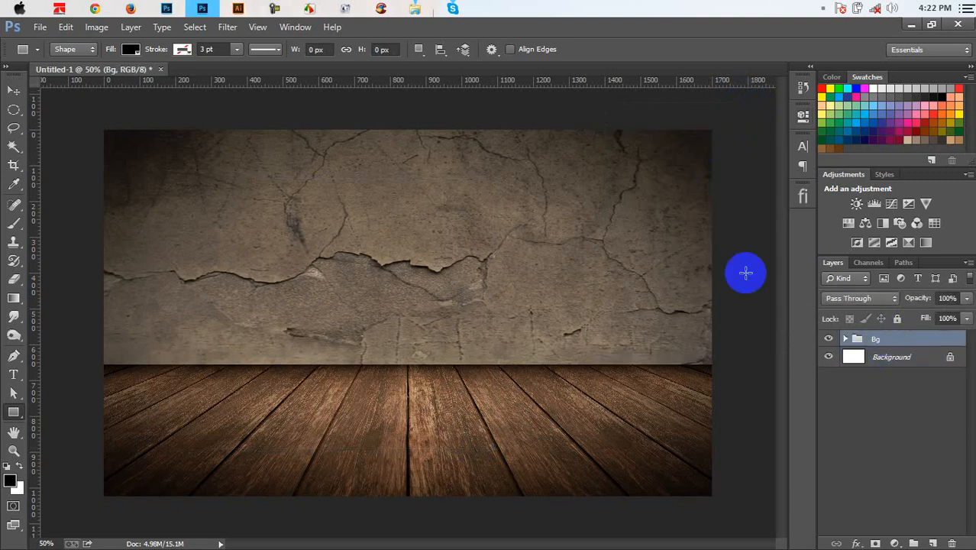
{"action": "left_click", "coordinate": [420, 235]}
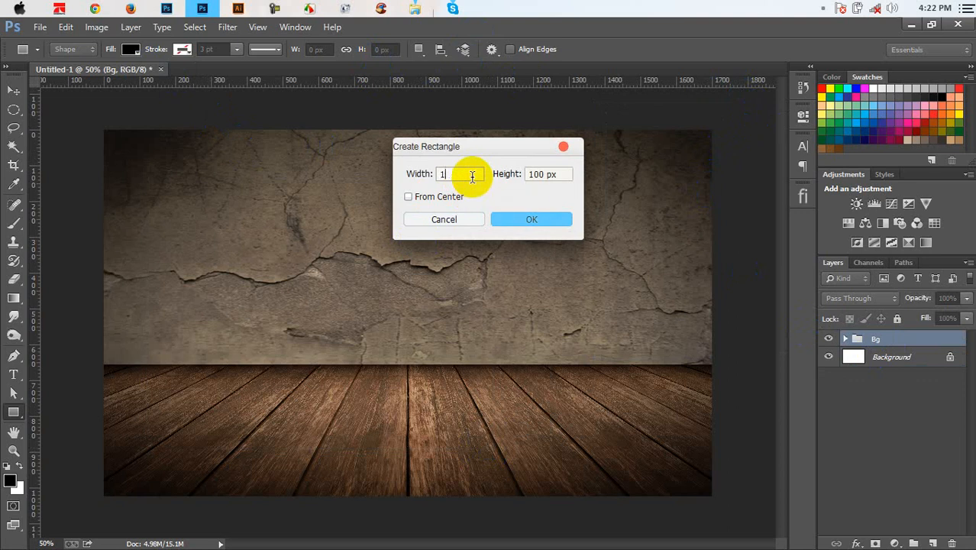
{"action": "type", "text": "102"}
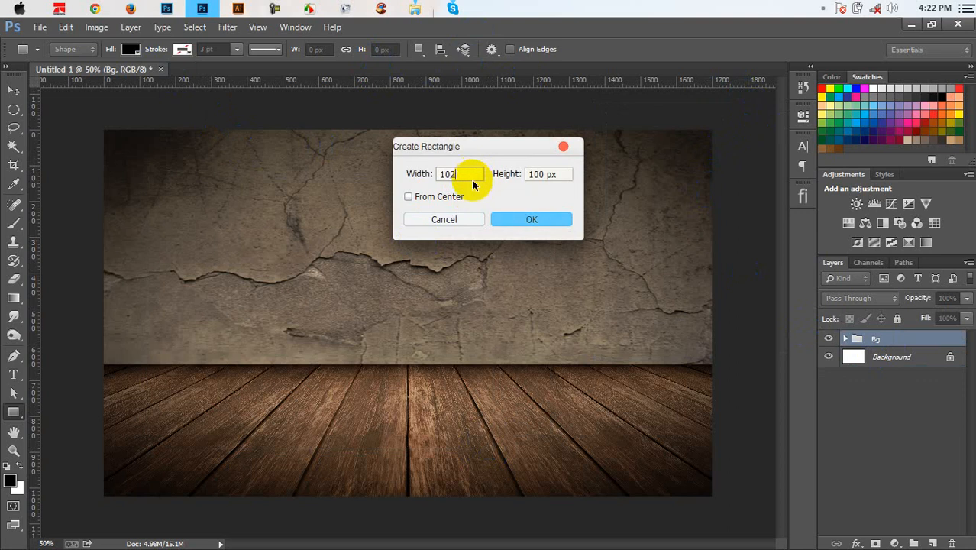
{"action": "type", "text": "4"}
{"action": "left_click", "coordinate": [555, 169]}
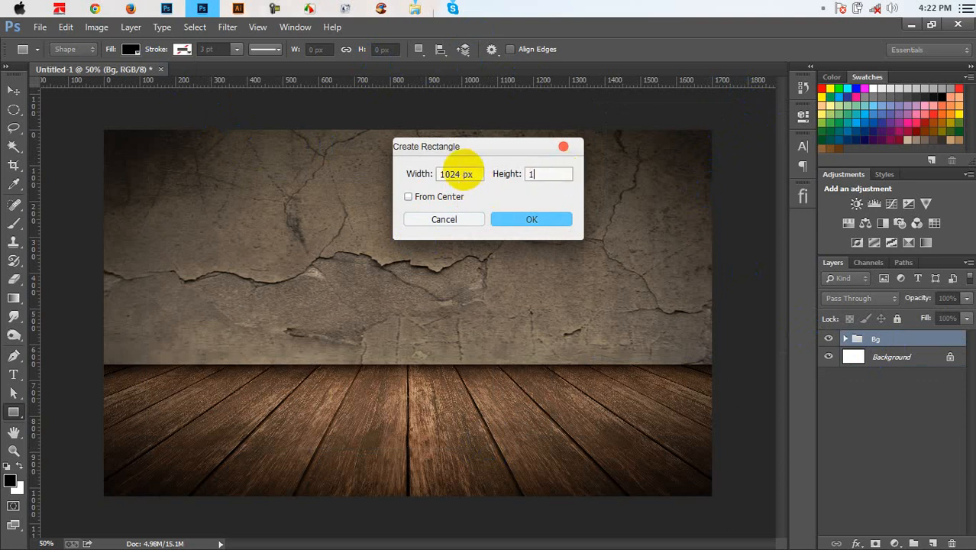
{"action": "type", "text": "1024"}
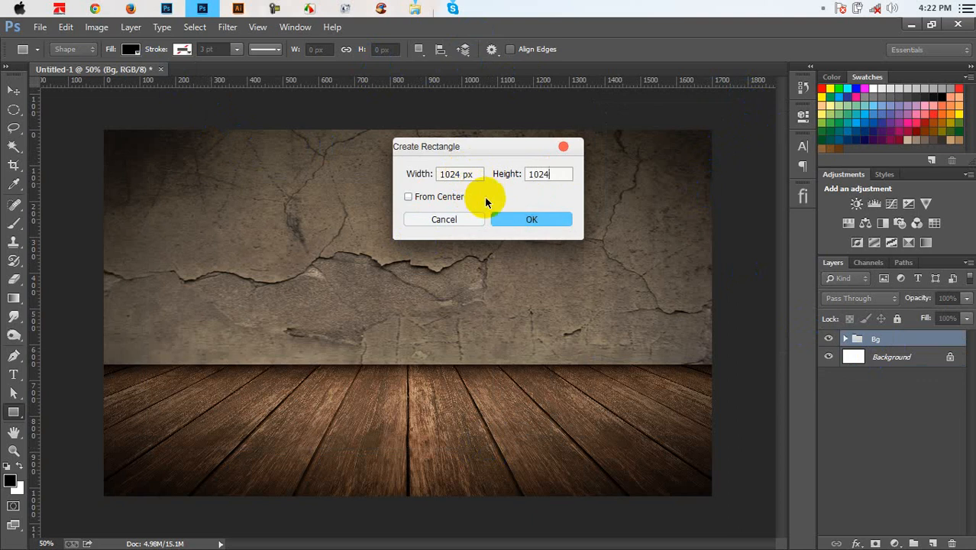
{"action": "left_click", "coordinate": [525, 221]}
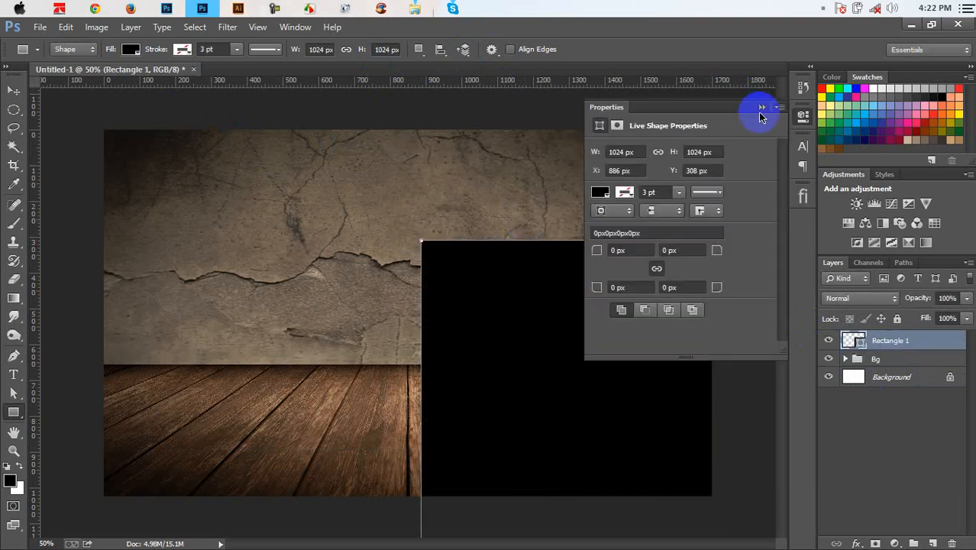
Step: Move the black square to the middle of the canvas and convert its layer to a smart object
{"action": "left_click", "coordinate": [14, 90]}
{"action": "left_click_drag", "start_coordinate": [463, 335], "coordinate": [244, 242]}
{"action": "left_click_drag", "start_coordinate": [348, 268], "coordinate": [397, 275]}
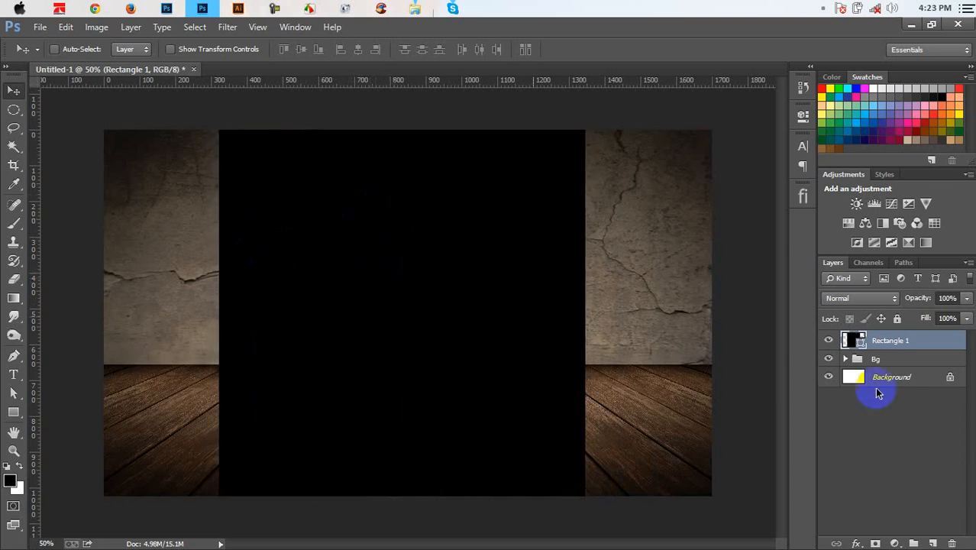
{"action": "right_click", "coordinate": [919, 341]}
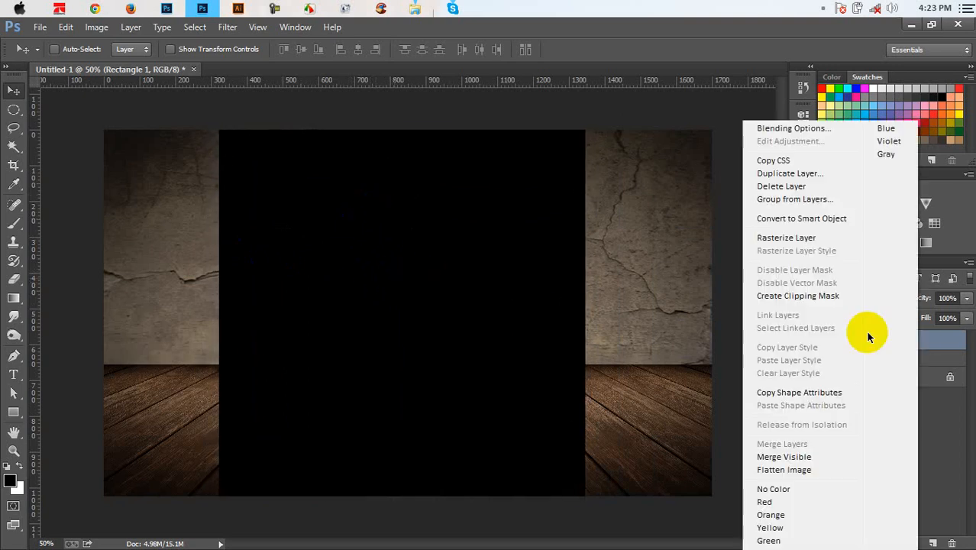
{"action": "left_click", "coordinate": [811, 220]}
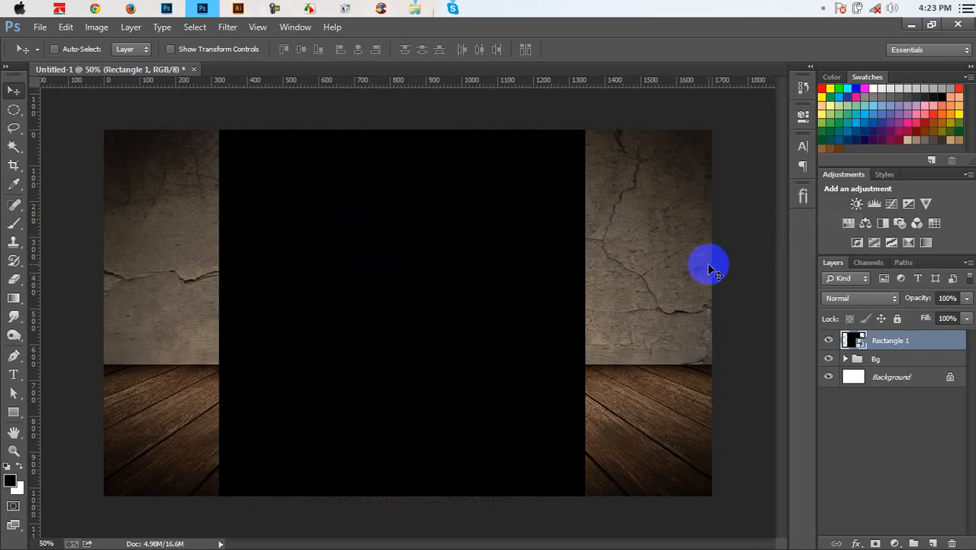
Step: Scale the square proportionally to about 57.8% and apply perspective so its left edge becomes taller than its right edge
{"action": "key", "text": "ctrl+t"}
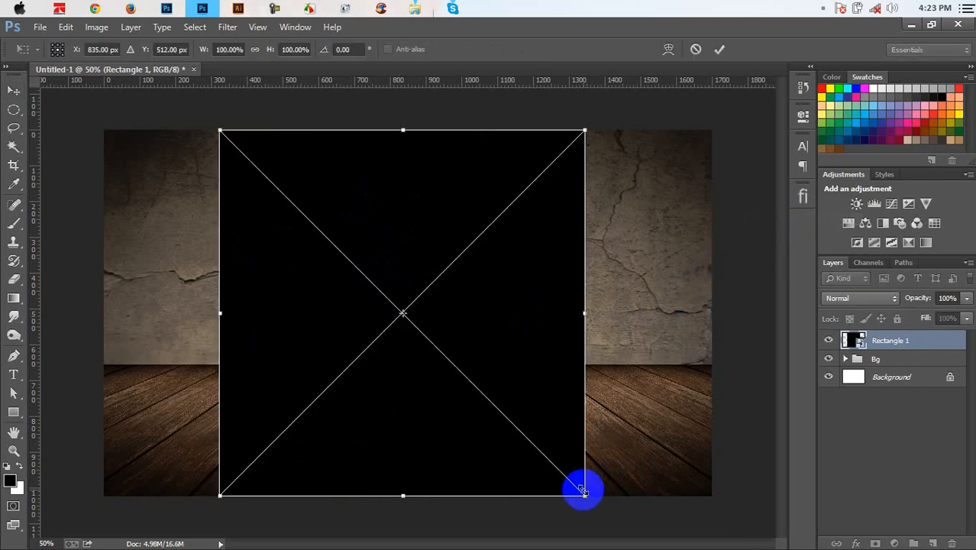
{"action": "left_click_drag", "start_coordinate": [582, 491], "coordinate": [523, 399]}
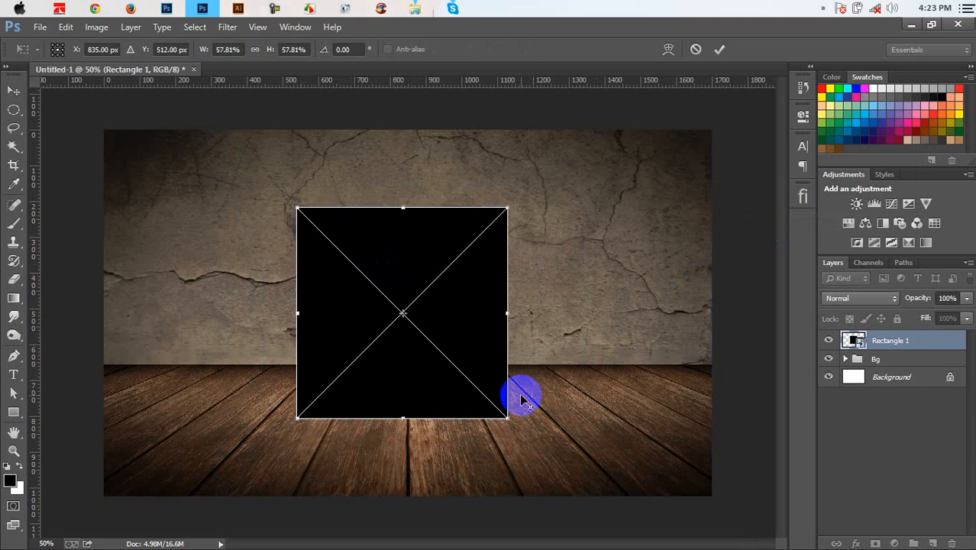
{"action": "right_click", "coordinate": [332, 293]}
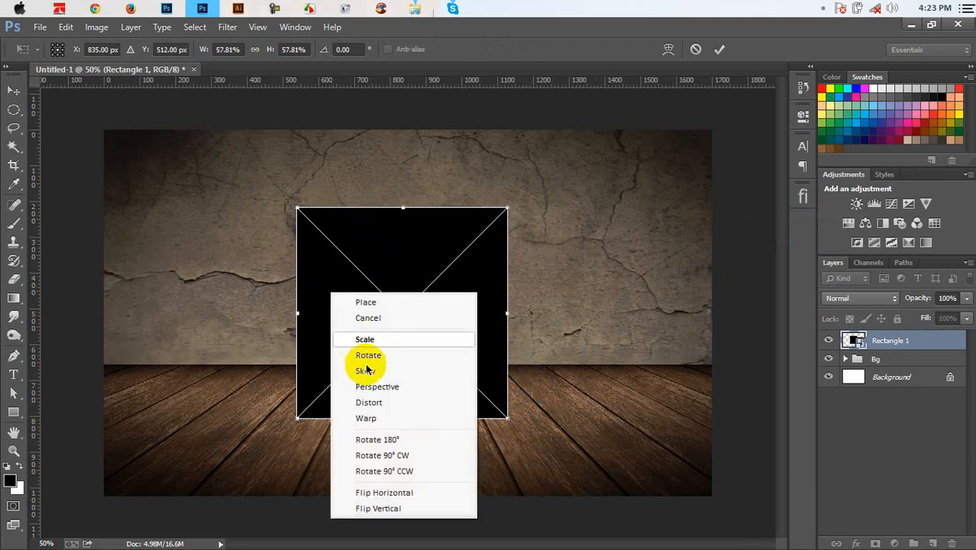
{"action": "left_click", "coordinate": [361, 386]}
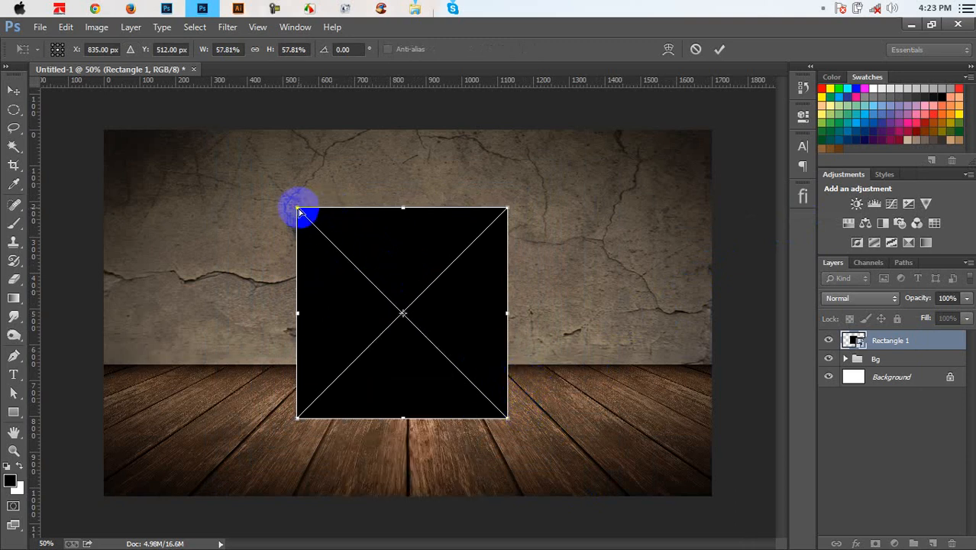
{"action": "left_click_drag", "start_coordinate": [299, 212], "coordinate": [281, 168]}
Step: Rescale the perspective square to about 61.4% width and 77.2% height, reposition it over wall and floor, and apply the transform
{"action": "right_click", "coordinate": [303, 314]}
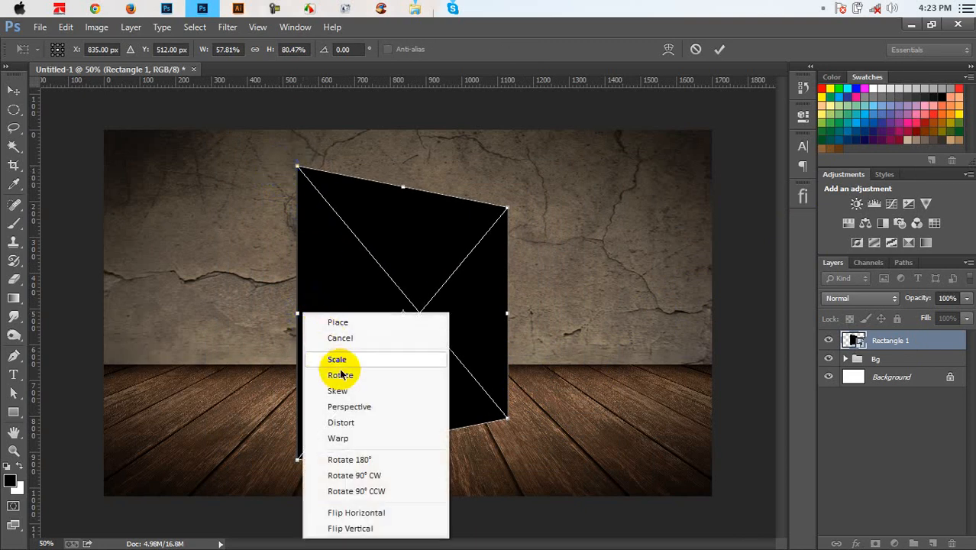
{"action": "left_click", "coordinate": [342, 364]}
{"action": "left_click_drag", "start_coordinate": [298, 313], "coordinate": [271, 313]}
{"action": "left_click_drag", "start_coordinate": [351, 322], "coordinate": [362, 315]}
{"action": "left_click_drag", "start_coordinate": [521, 202], "coordinate": [496, 229]}
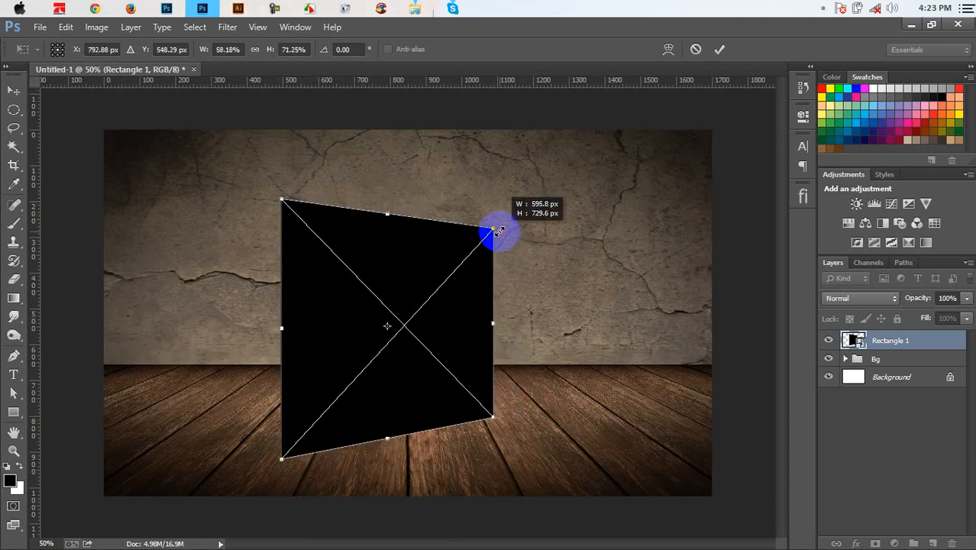
{"action": "left_click_drag", "start_coordinate": [453, 275], "coordinate": [460, 261]}
{"action": "left_click_drag", "start_coordinate": [500, 215], "coordinate": [512, 199]}
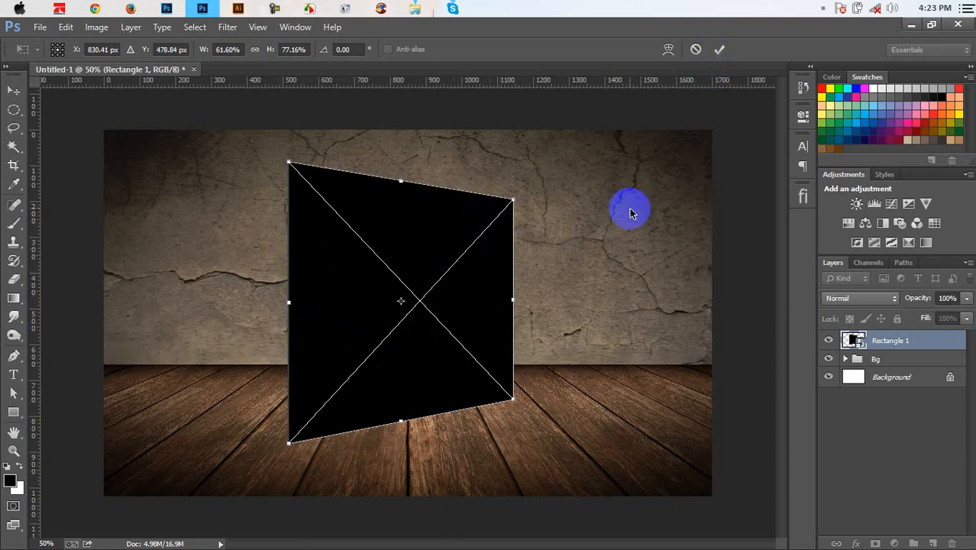
{"action": "left_click_drag", "start_coordinate": [516, 303], "coordinate": [517, 304]}
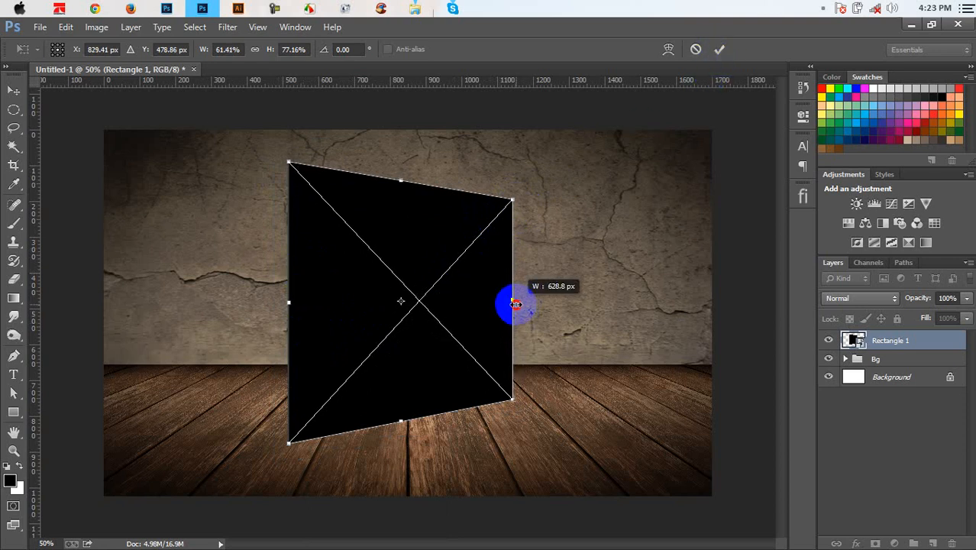
{"action": "left_click", "coordinate": [719, 48]}
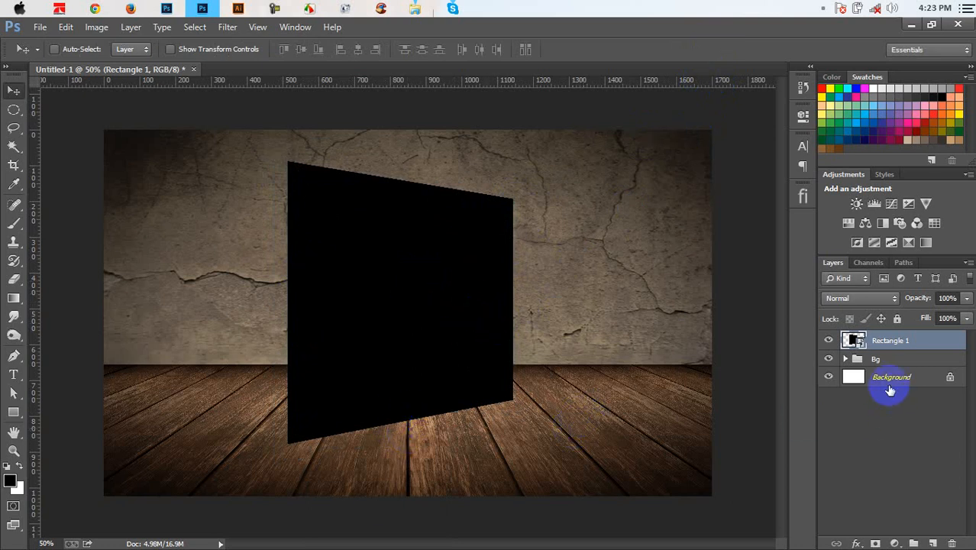
Step: Duplicate the Rectangle 1 layer and place the copy beneath the original in the layer stack
{"action": "right_click", "coordinate": [916, 344]}
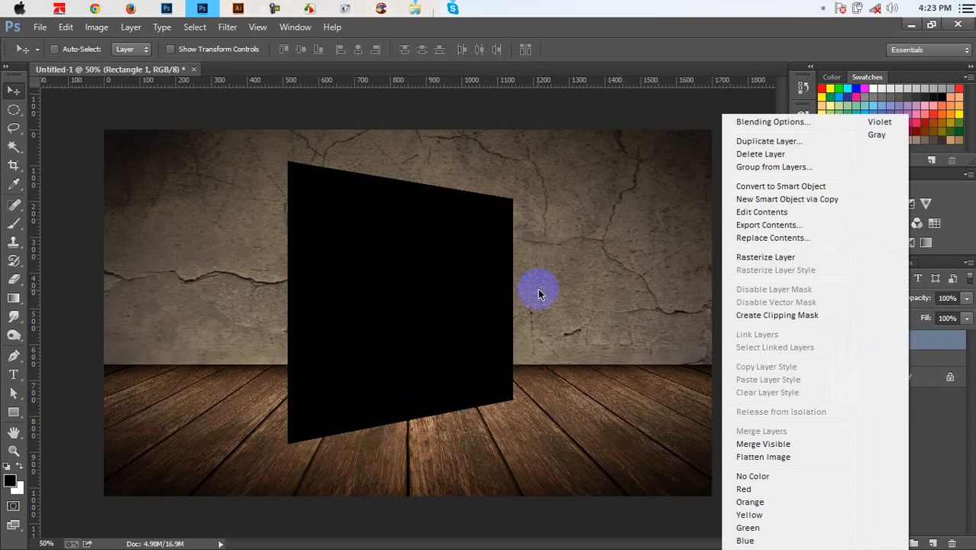
{"action": "left_click", "coordinate": [798, 140]}
{"action": "left_click", "coordinate": [613, 163]}
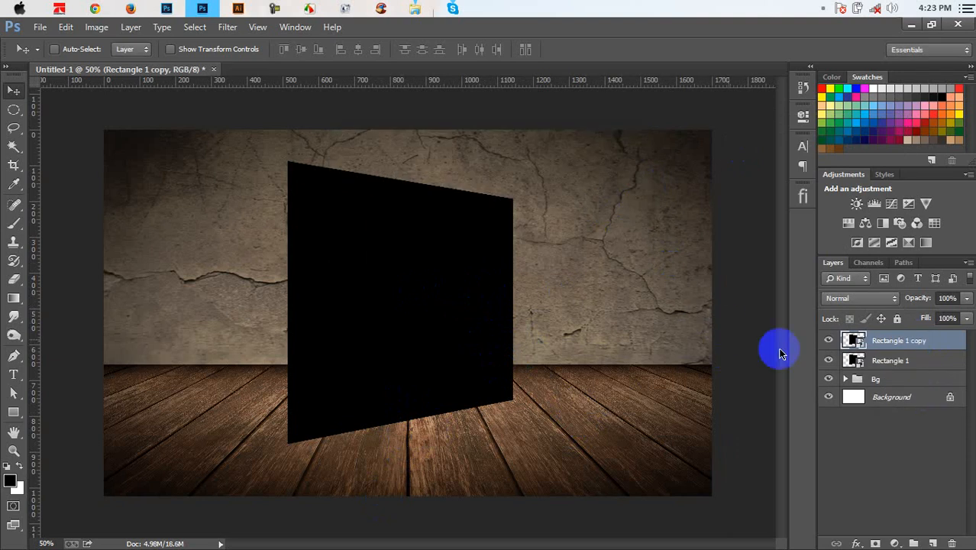
{"action": "left_click_drag", "start_coordinate": [878, 344], "coordinate": [878, 368]}
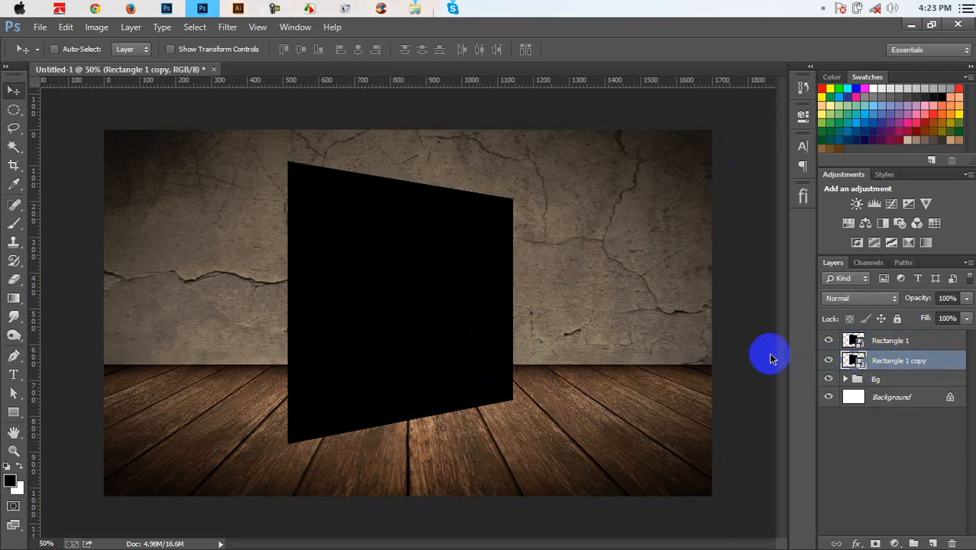
Step: Flip the copy vertically and move it straight down about 790 px so its corner meets the original's lower-left corner
{"action": "key", "text": "ctrl+t"}
{"action": "right_click", "coordinate": [399, 235]}
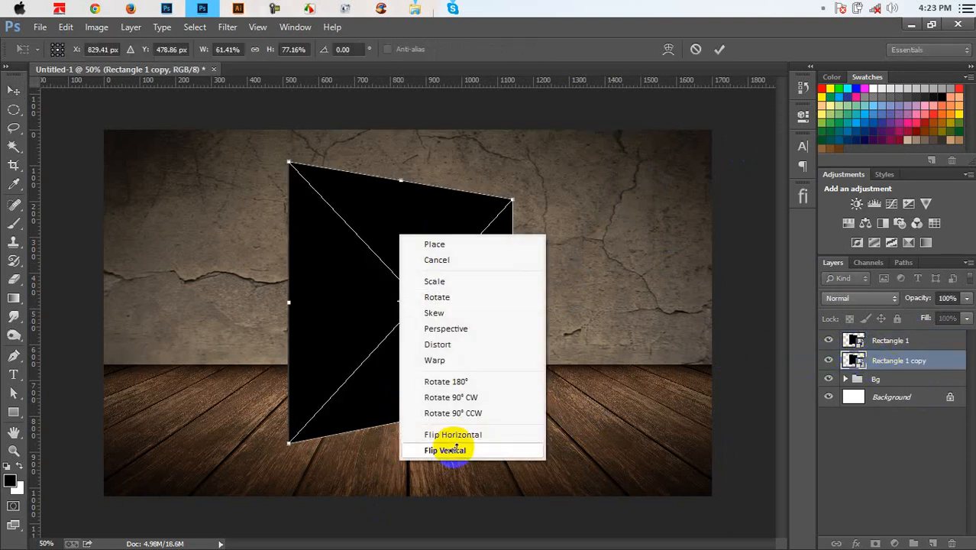
{"action": "left_click", "coordinate": [442, 452]}
{"action": "left_click_drag", "start_coordinate": [426, 229], "coordinate": [400, 502]}
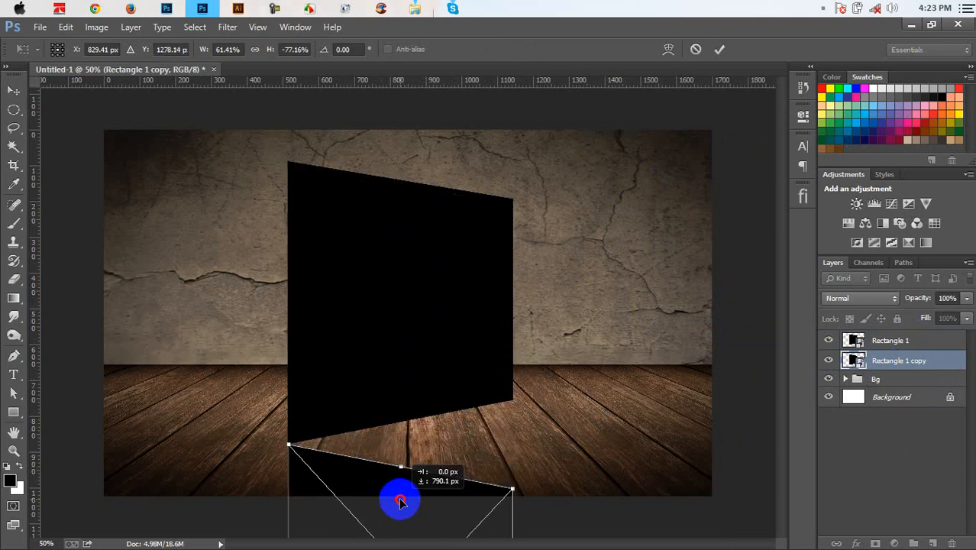
{"action": "key", "text": "ctrl+minus"}
{"action": "key", "text": "ctrl+minus"}
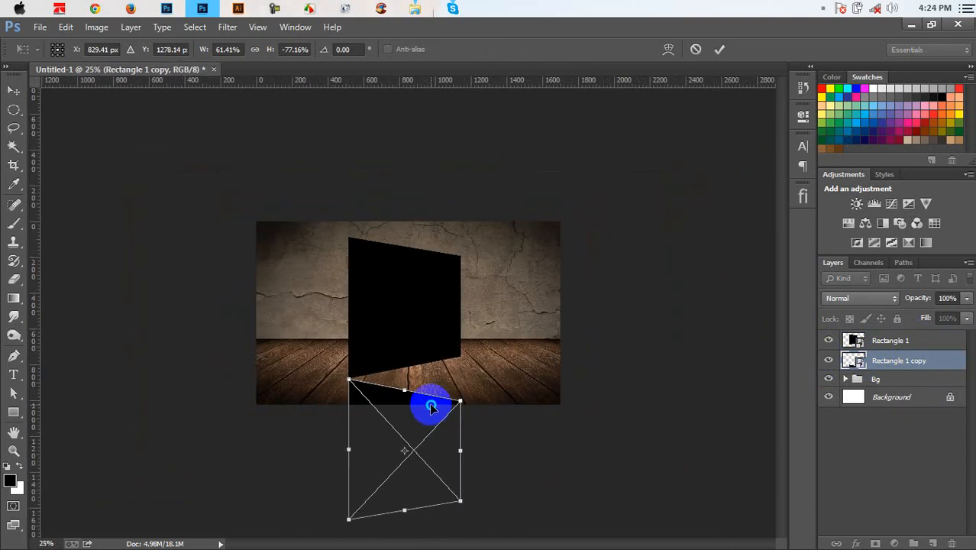
Step: Slant the flipped copy by about -29.3° so its upper edge follows the original's bottom edge, and apply the transform
{"action": "right_click", "coordinate": [433, 401]}
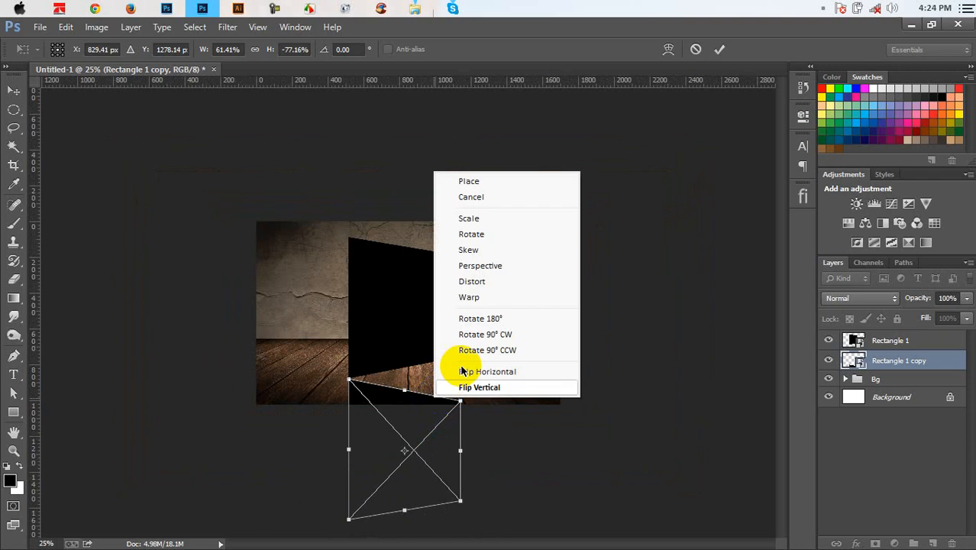
{"action": "left_click", "coordinate": [481, 265]}
{"action": "left_click_drag", "start_coordinate": [462, 455], "coordinate": [466, 411]}
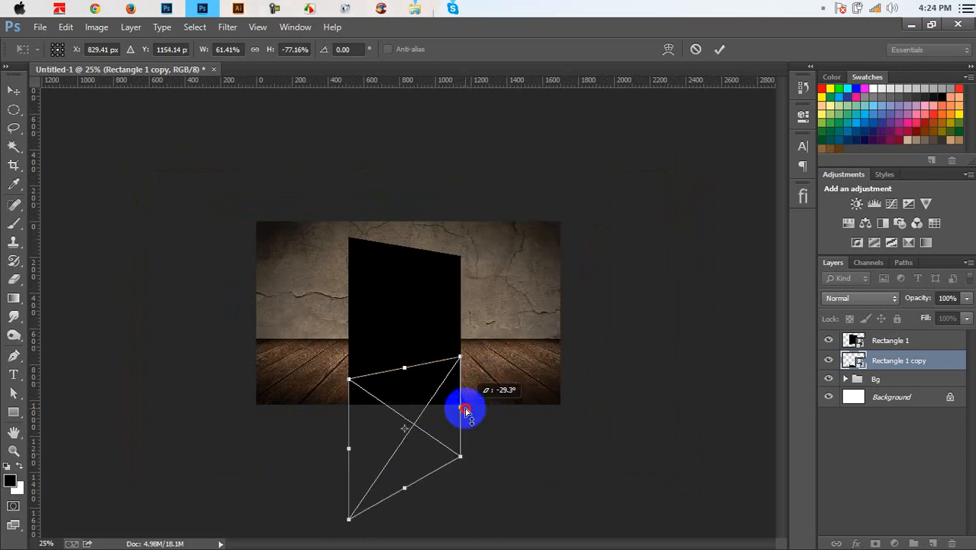
{"action": "key", "text": "ctrl+plus"}
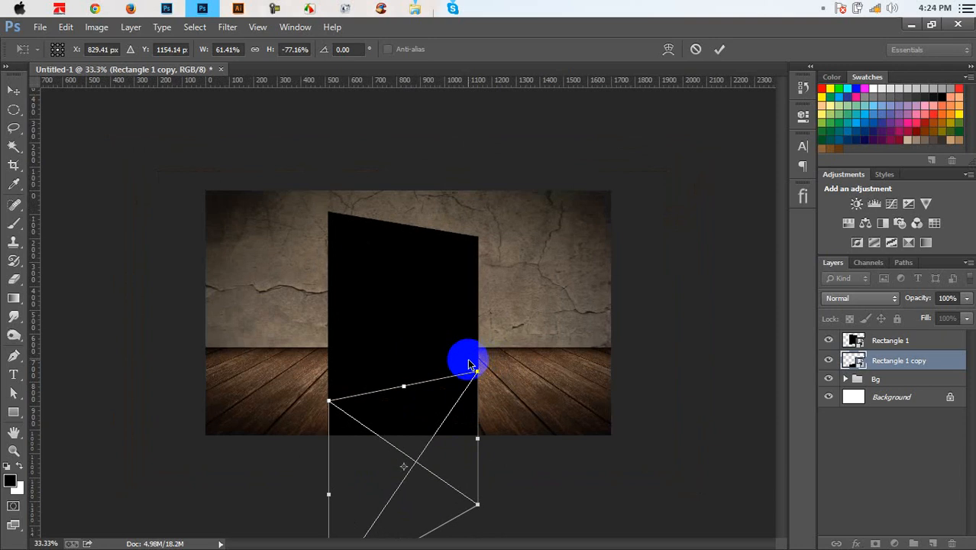
{"action": "key", "text": "ctrl+plus"}
{"action": "key", "text": "ctrl+plus"}
{"action": "scroll", "coordinate": [475, 370], "scroll_direction": "down", "scroll_amount": 4}
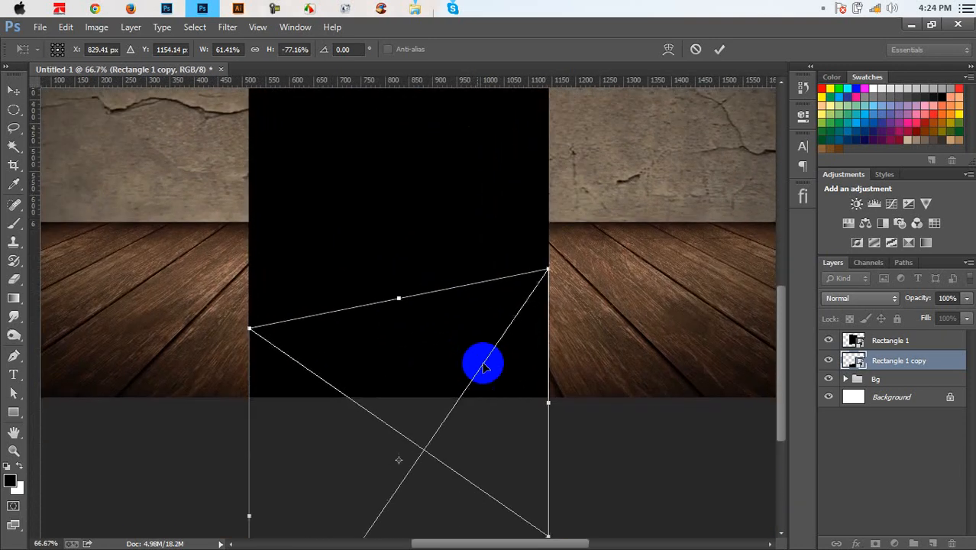
{"action": "key", "text": "ctrl+plus"}
{"action": "key", "text": "ctrl+plus"}
{"action": "key", "text": "ctrl+minus"}
{"action": "key", "text": "Return"}
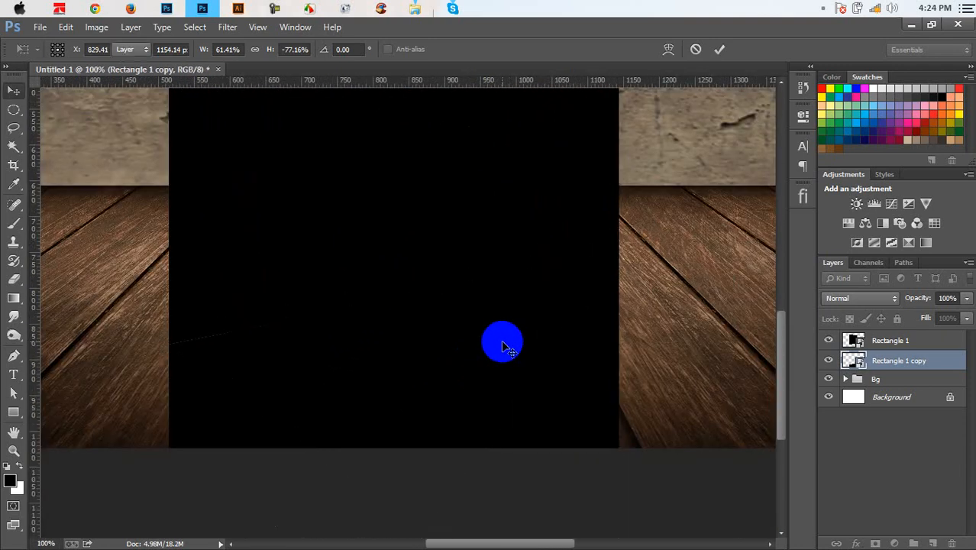
Step: Lower the opacity of the Rectangle 1 copy layer to 50%
{"action": "key", "text": "ctrl+minus"}
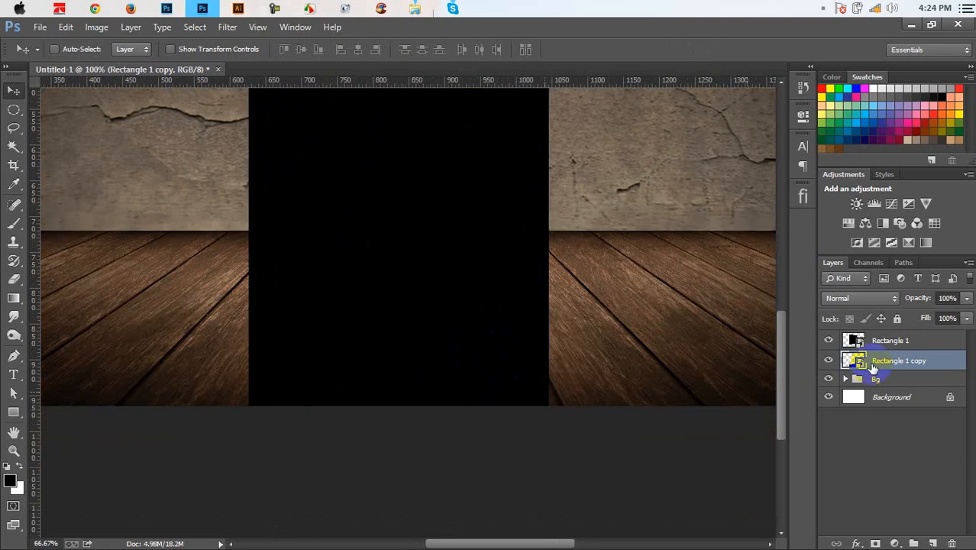
{"action": "left_click", "coordinate": [947, 297]}
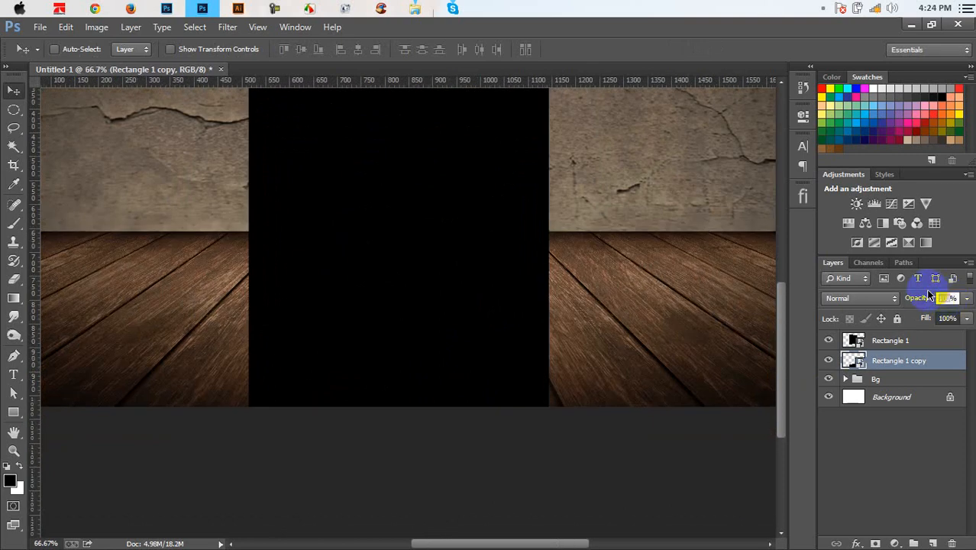
{"action": "type", "text": "40"}
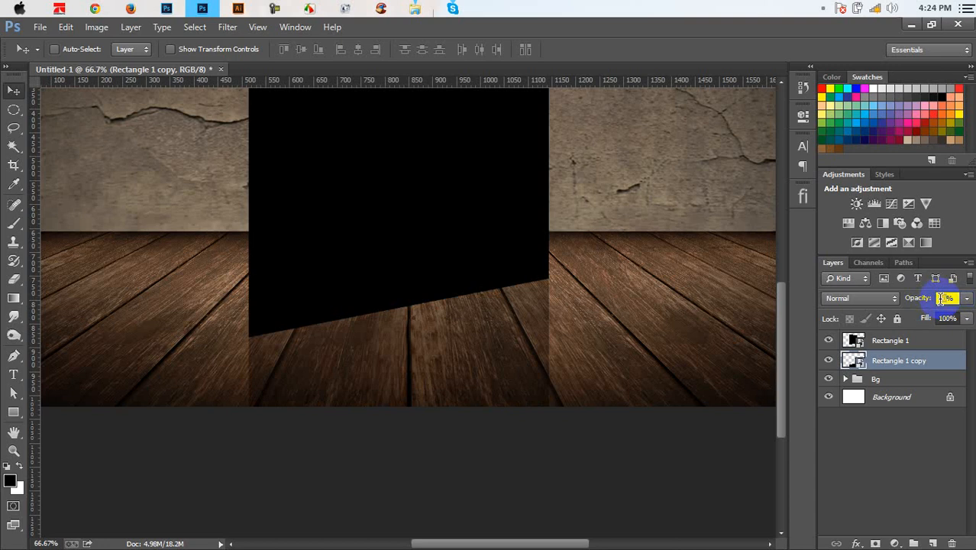
{"action": "type", "text": "50"}
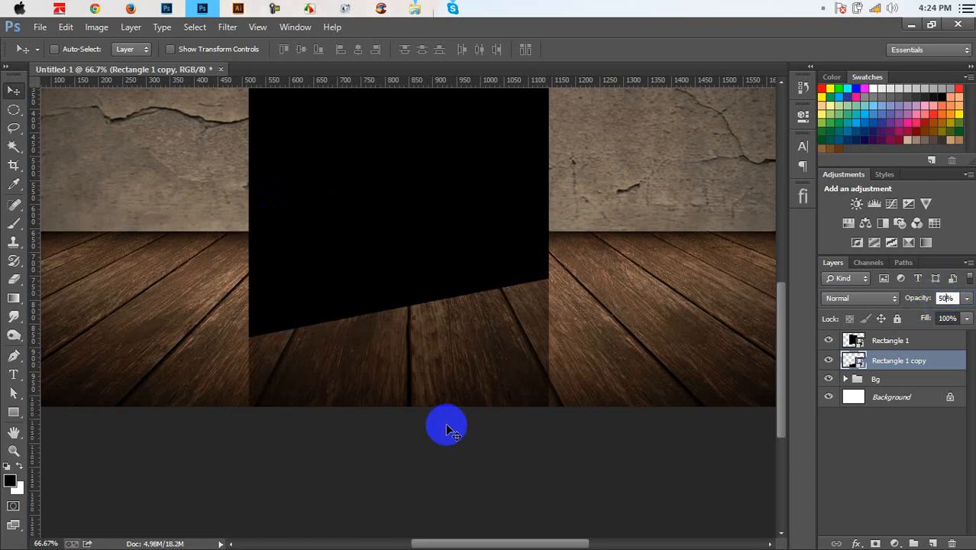
Step: Try to fade the reflection toward the canvas bottom with a layer mask and several black-to-white linear gradients
{"action": "left_click", "coordinate": [876, 543]}
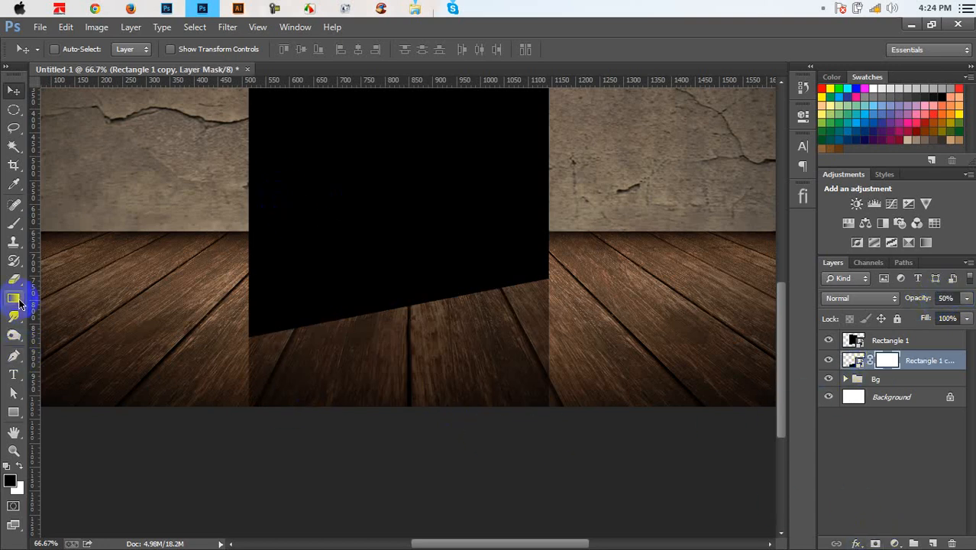
{"action": "left_click", "coordinate": [14, 297]}
{"action": "left_click_drag", "start_coordinate": [394, 465], "coordinate": [392, 231]}
{"action": "left_click_drag", "start_coordinate": [403, 426], "coordinate": [403, 323]}
{"action": "left_click_drag", "start_coordinate": [423, 447], "coordinate": [418, 413]}
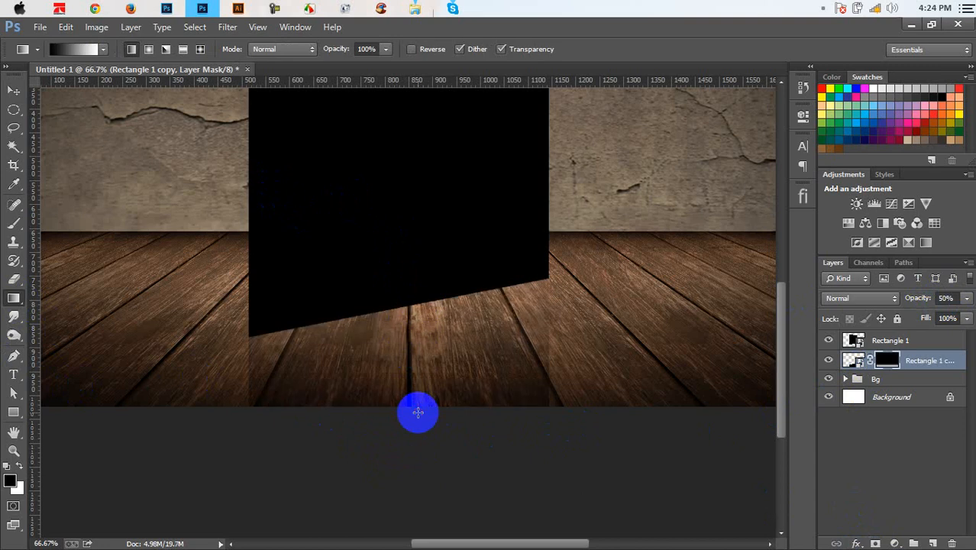
{"action": "left_click_drag", "start_coordinate": [413, 377], "coordinate": [416, 311]}
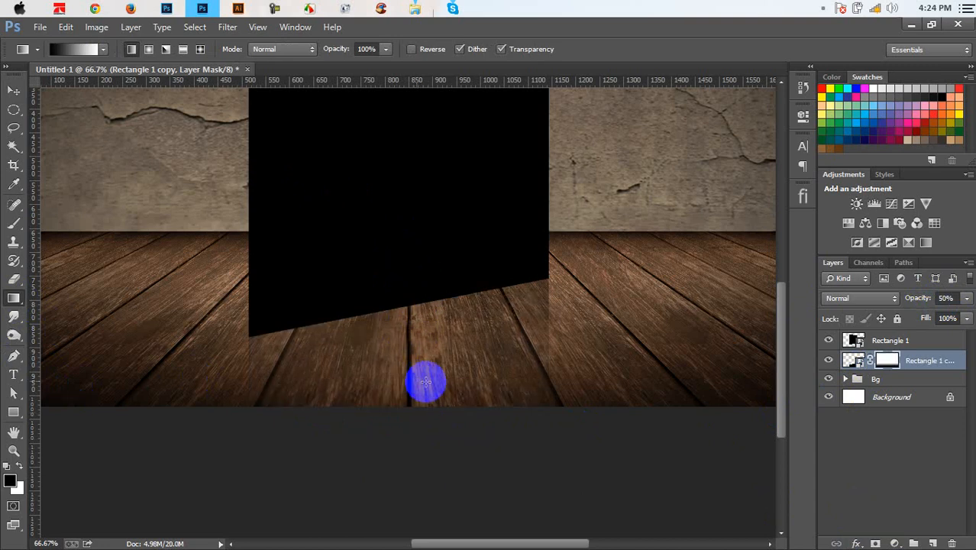
{"action": "left_click_drag", "start_coordinate": [446, 380], "coordinate": [419, 309]}
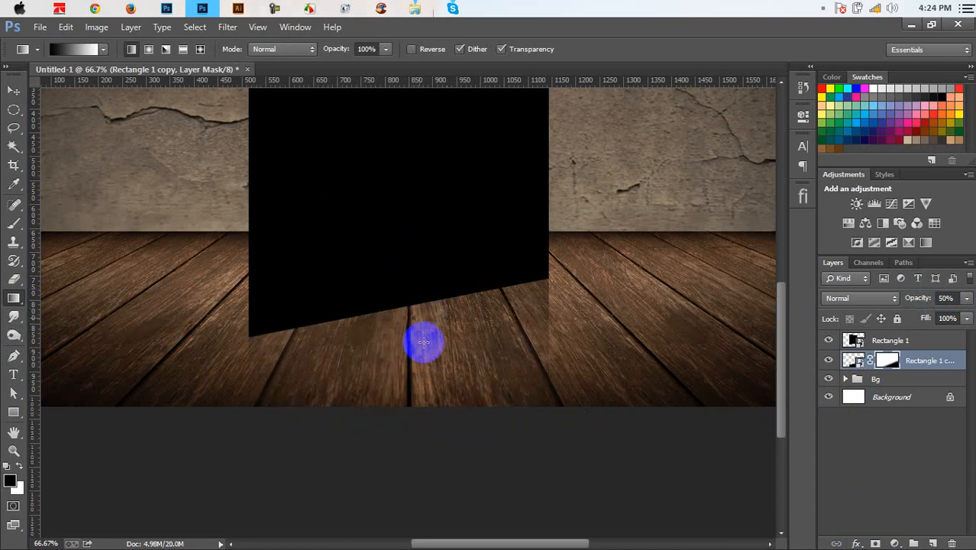
{"action": "left_click_drag", "start_coordinate": [420, 390], "coordinate": [409, 304]}
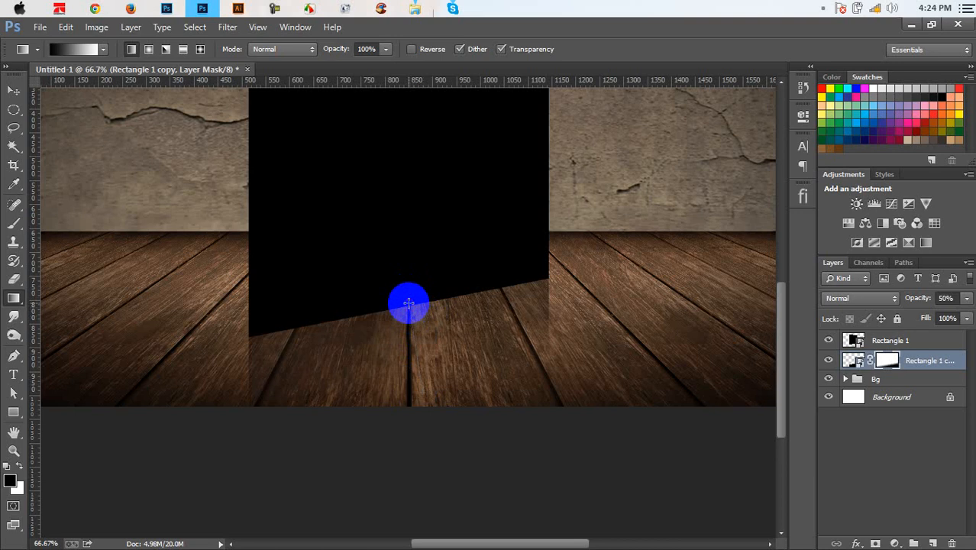
Step: Undo the mask gradients and the layer mask on the Rectangle 1 copy layer
{"action": "key", "text": "ctrl+alt+z"}
{"action": "key", "text": "ctrl+alt+z"}
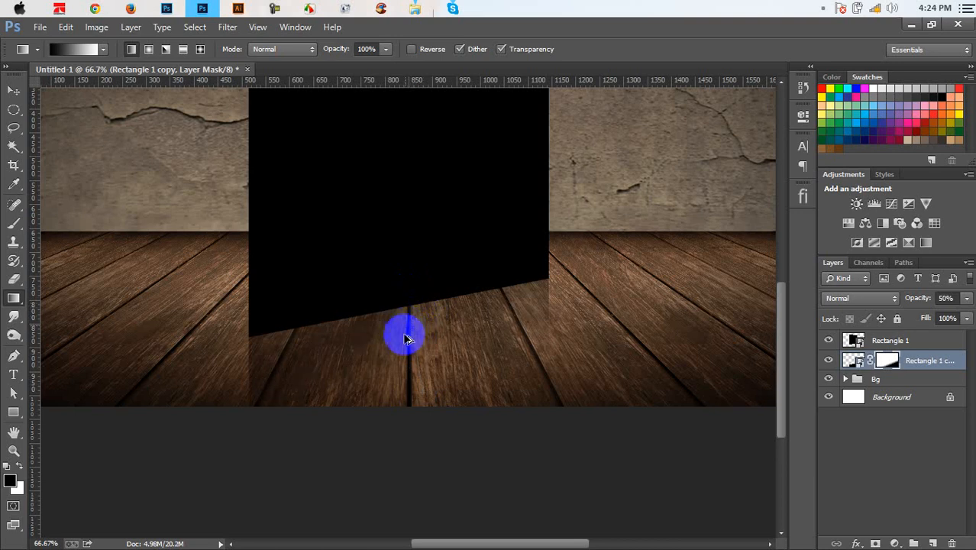
{"action": "key", "text": "ctrl+alt+z"}
{"action": "key", "text": "ctrl+alt+z"}
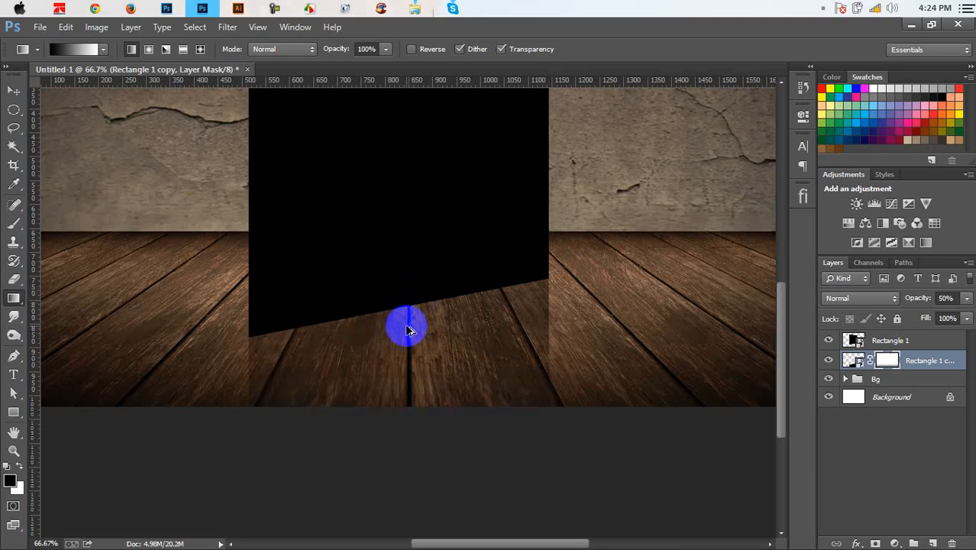
{"action": "key", "text": "ctrl+alt+z"}
{"action": "key", "text": "ctrl+alt+z"}
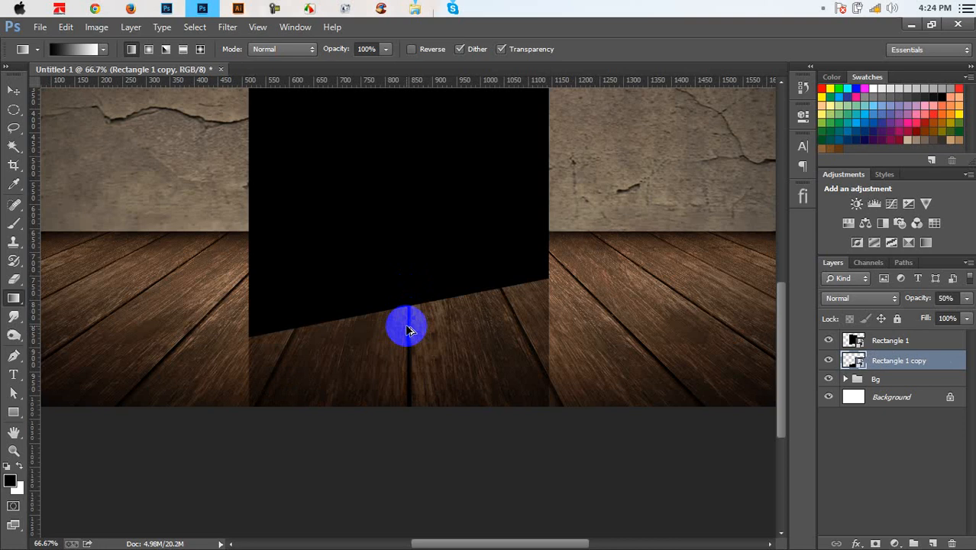
Step: Add a new layer mask to the Rectangle 1 copy layer
{"action": "left_click", "coordinate": [872, 543]}
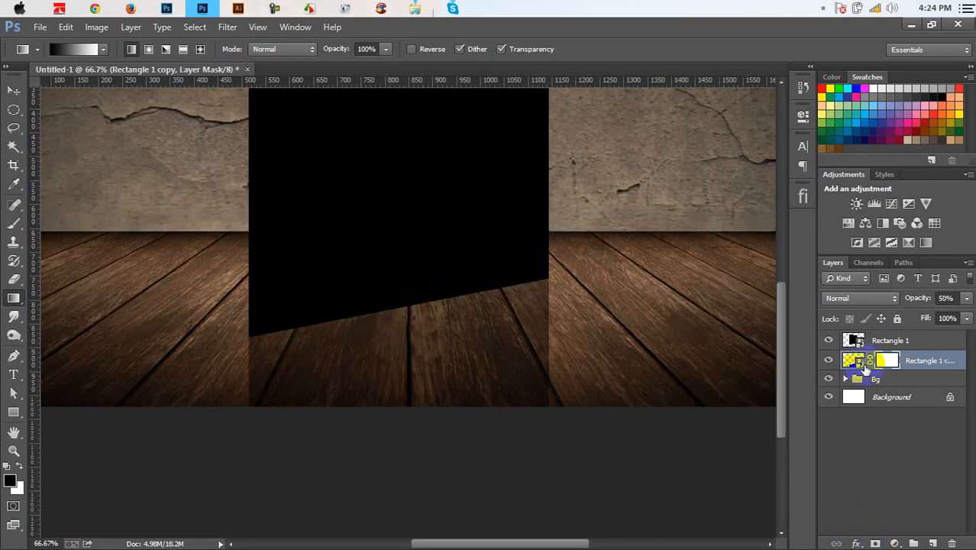
Step: Try to fade the lower part of the reflection by painting black on its mask with a soft 402 px brush
{"action": "left_click", "coordinate": [13, 223]}
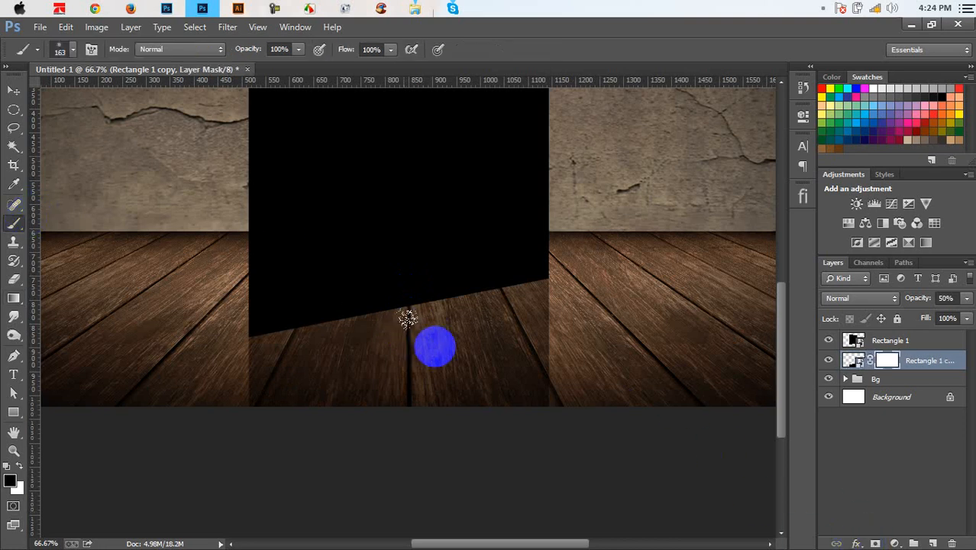
{"action": "right_click", "coordinate": [535, 296]}
{"action": "left_click", "coordinate": [655, 310]}
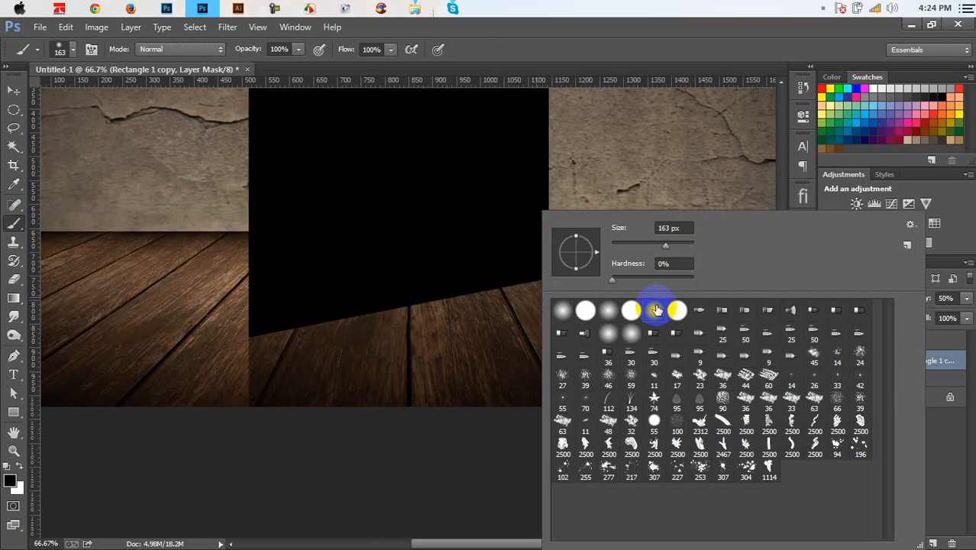
{"action": "left_click", "coordinate": [676, 64]}
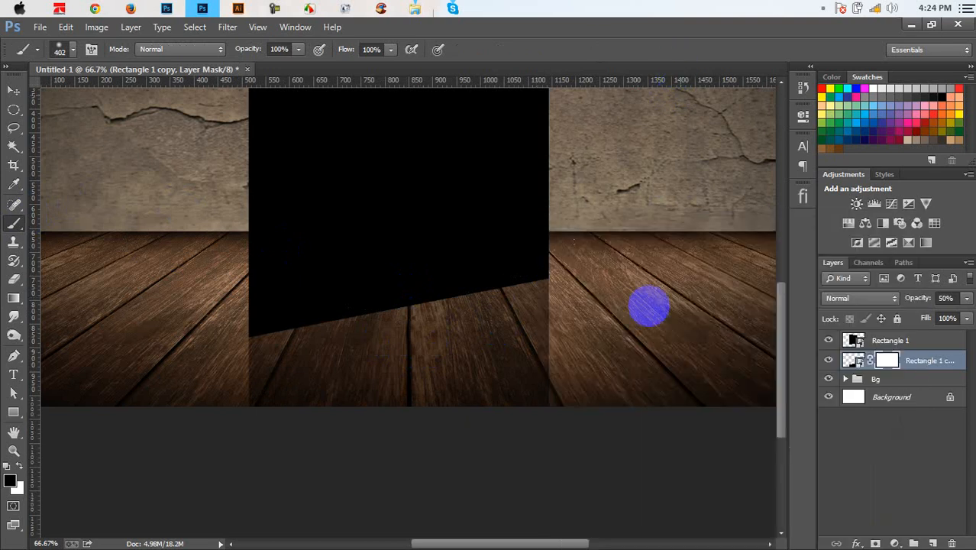
{"action": "left_click_drag", "start_coordinate": [626, 367], "coordinate": [358, 466]}
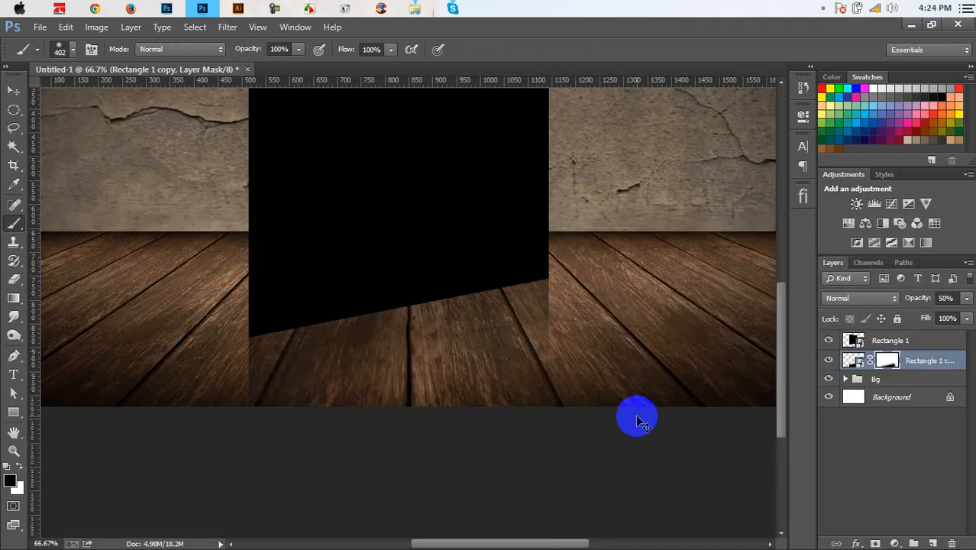
{"action": "key", "text": "ctrl+z"}
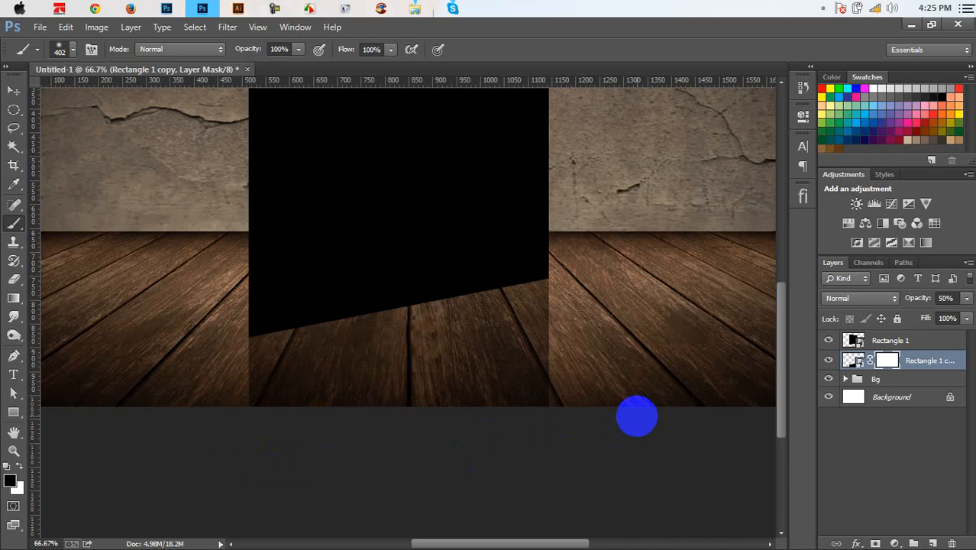
Step: Fade the reflection toward the canvas bottom with upward black-to-white linear gradients on the Rectangle 1 copy layer's mask
{"action": "left_click", "coordinate": [15, 297]}
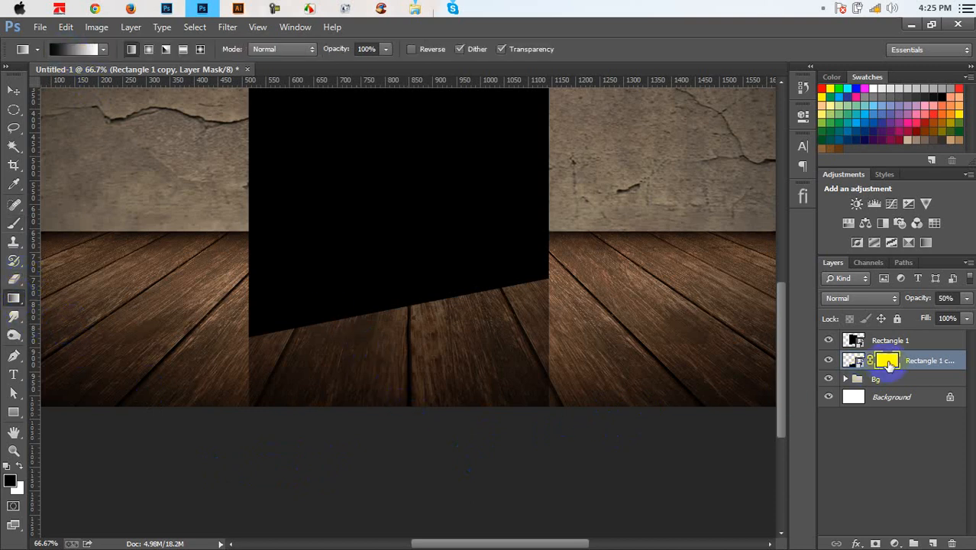
{"action": "left_click_drag", "start_coordinate": [441, 425], "coordinate": [413, 275]}
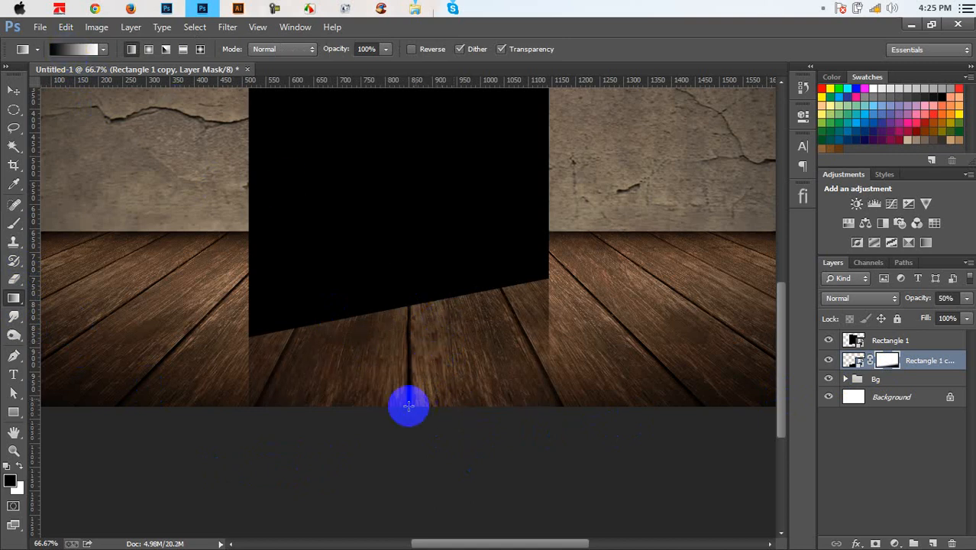
{"action": "left_click_drag", "start_coordinate": [398, 421], "coordinate": [401, 257]}
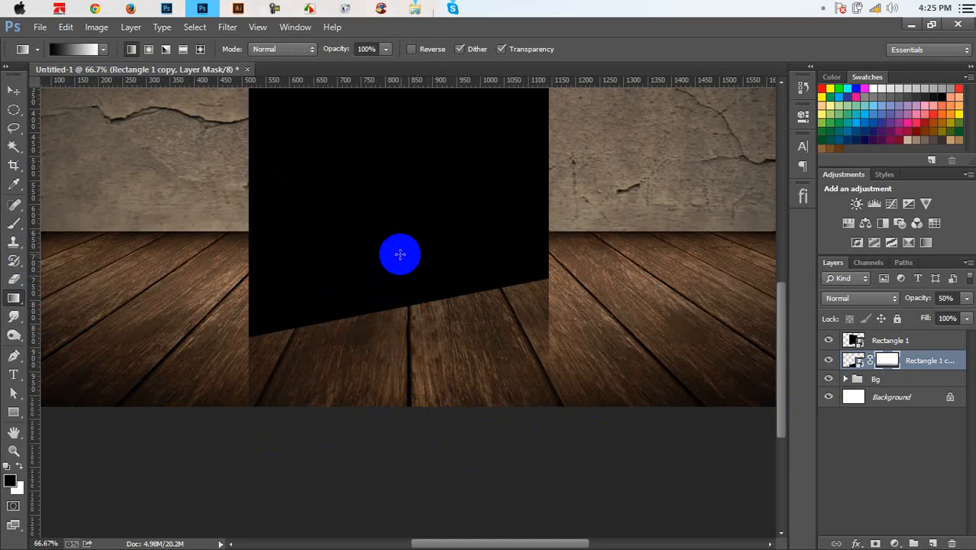
{"action": "left_click_drag", "start_coordinate": [445, 426], "coordinate": [414, 232]}
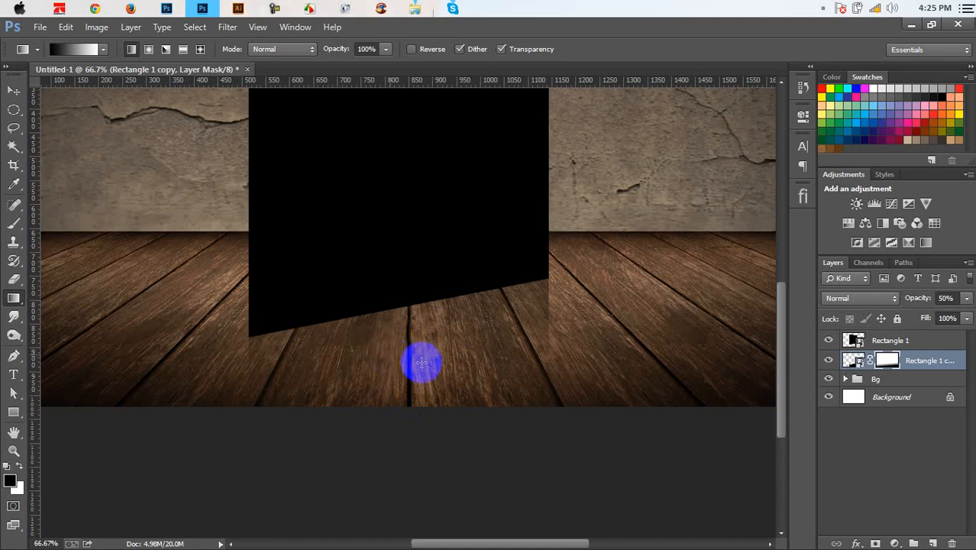
{"action": "left_click_drag", "start_coordinate": [423, 408], "coordinate": [408, 291]}
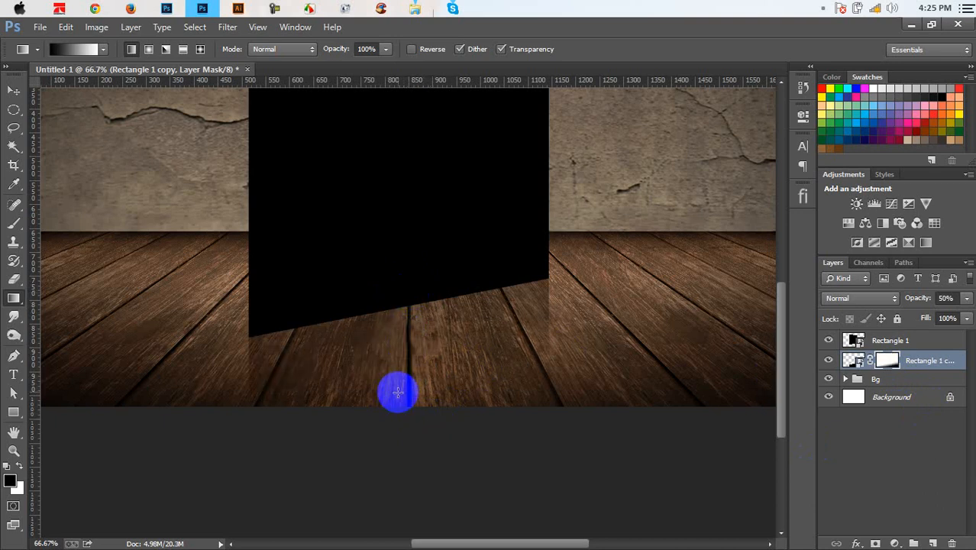
{"action": "left_click_drag", "start_coordinate": [398, 393], "coordinate": [393, 257]}
{"action": "left_click_drag", "start_coordinate": [436, 374], "coordinate": [420, 201]}
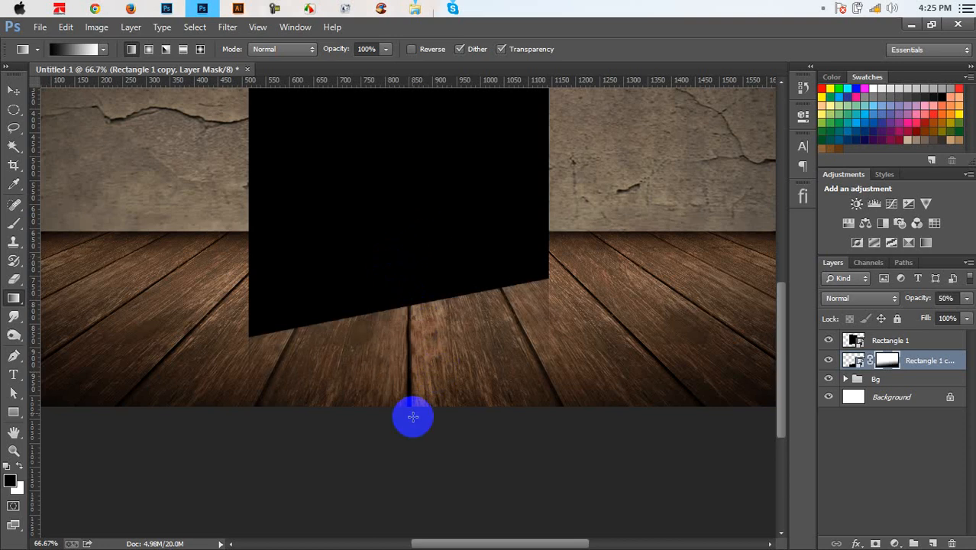
{"action": "left_click_drag", "start_coordinate": [415, 417], "coordinate": [404, 255]}
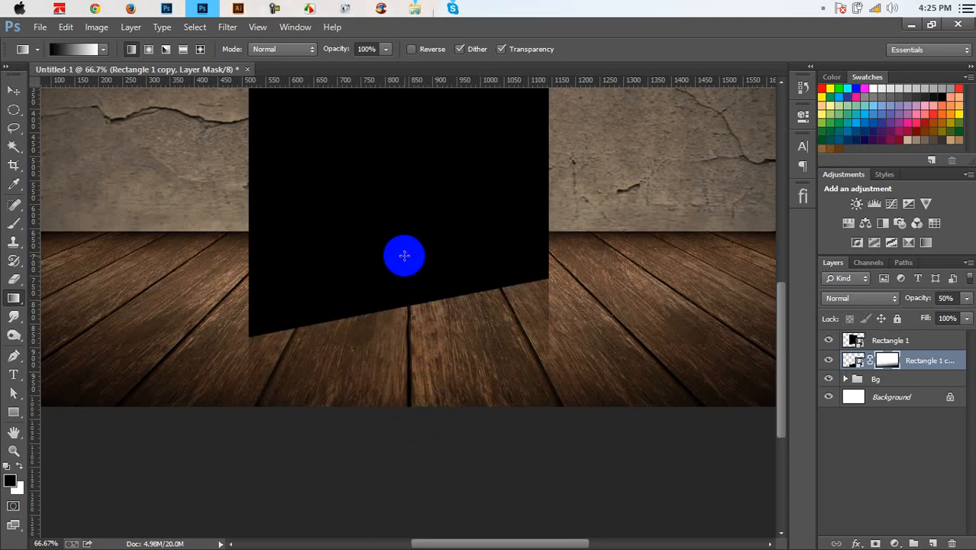
{"action": "left_click", "coordinate": [14, 90]}
Step: Draw a black four-cornered Pen shape about 869 × 221 px above the Bg group, running from the cover's bottom edge back across the floor
{"action": "scroll", "coordinate": [309, 277], "scroll_direction": "up", "scroll_amount": 3}
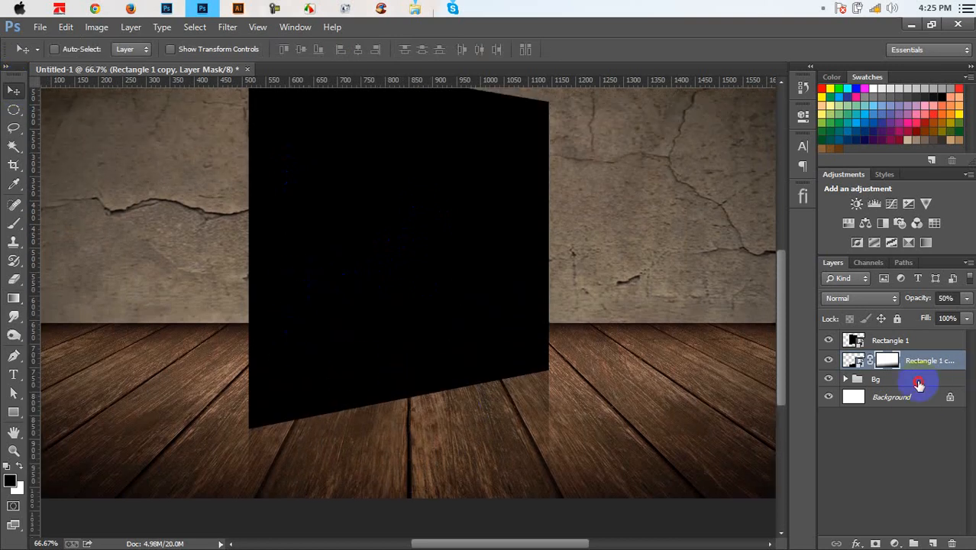
{"action": "left_click", "coordinate": [919, 384]}
{"action": "left_click", "coordinate": [6, 362]}
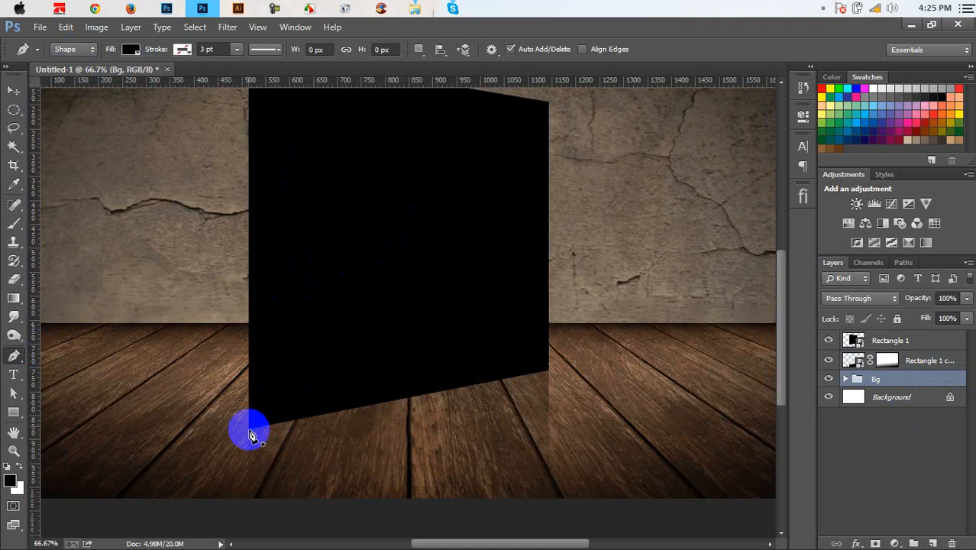
{"action": "left_click", "coordinate": [250, 430]}
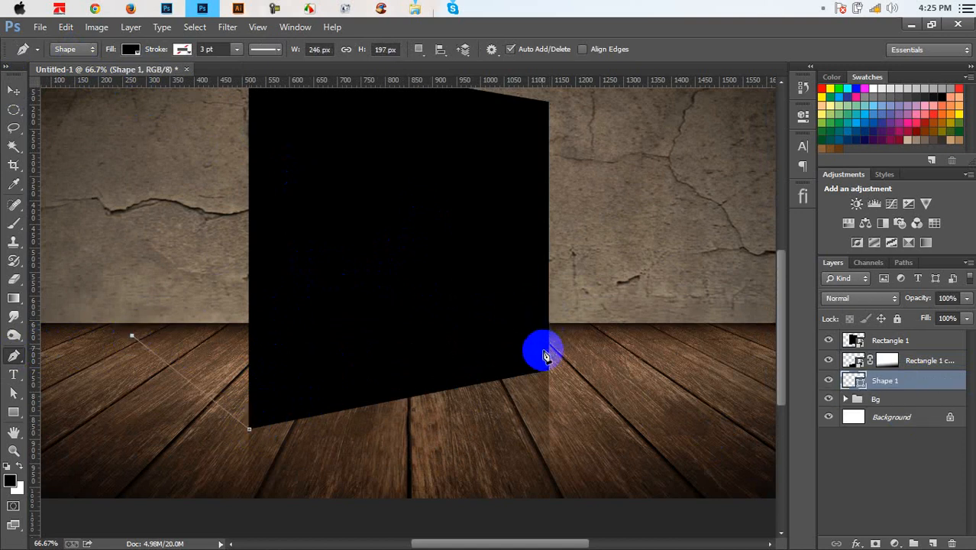
{"action": "left_click", "coordinate": [527, 324]}
{"action": "left_click", "coordinate": [546, 372]}
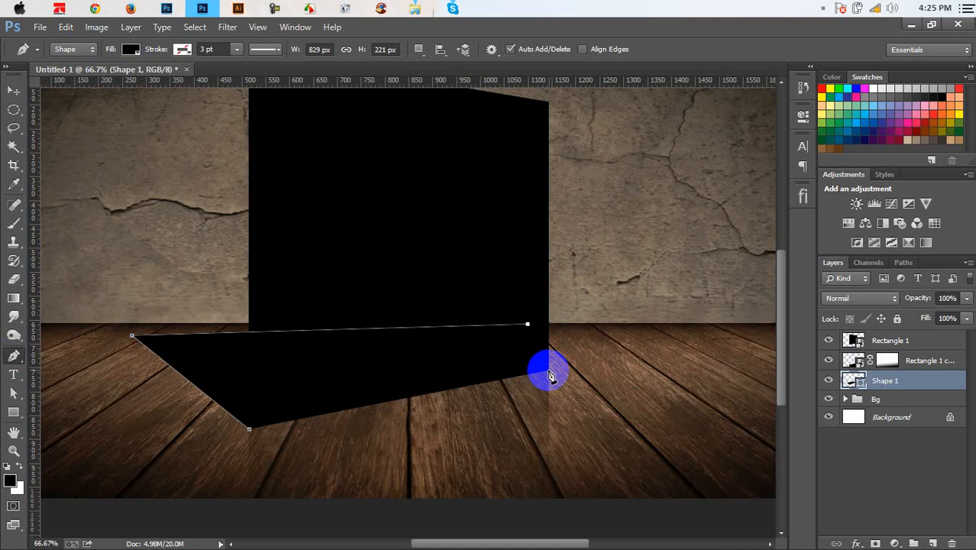
{"action": "left_click", "coordinate": [250, 432]}
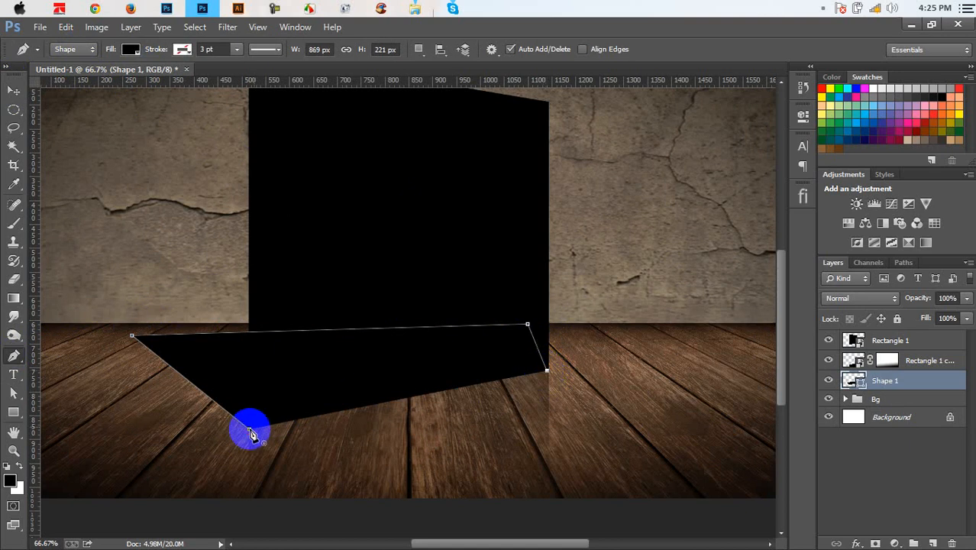
Step: Rasterize the Shape 1 shadow layer and lower its opacity to 63%
{"action": "right_click", "coordinate": [930, 379]}
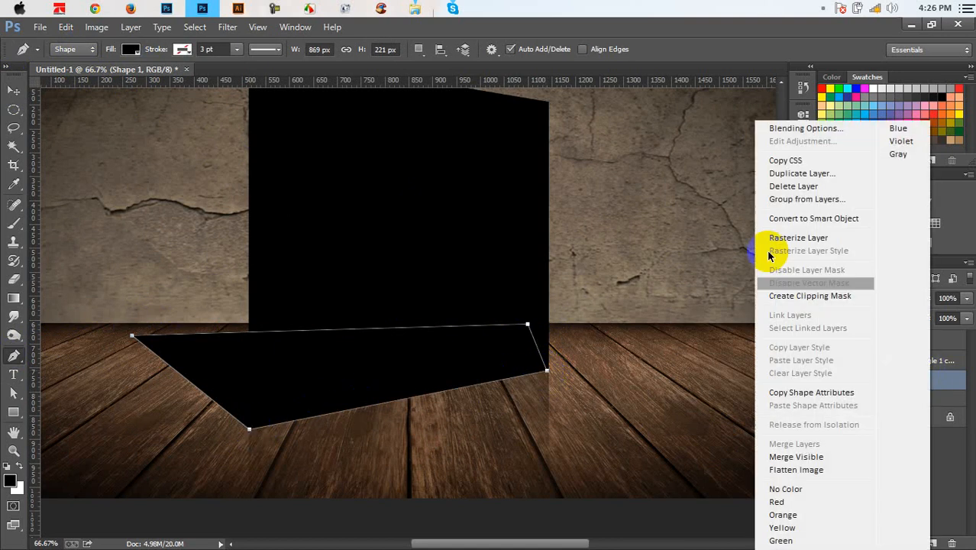
{"action": "left_click", "coordinate": [779, 239]}
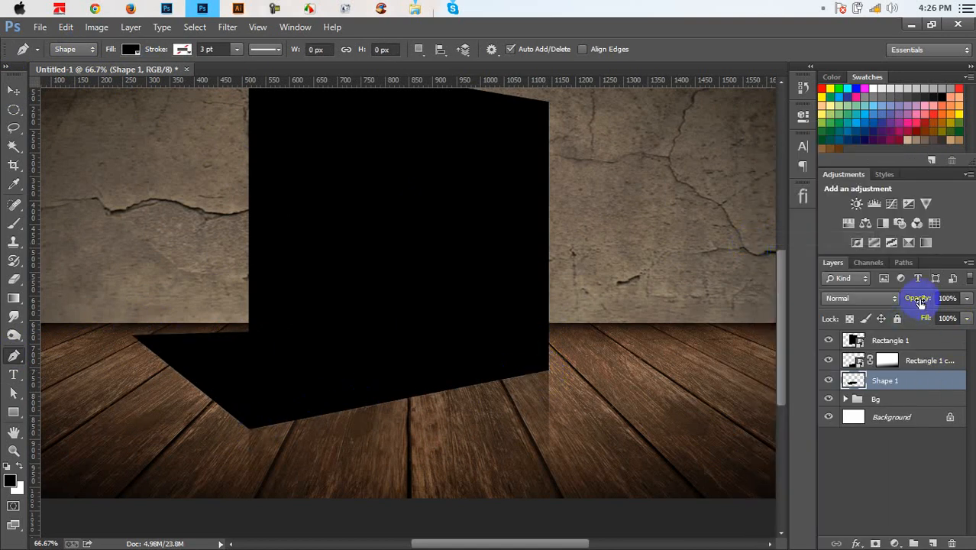
{"action": "left_click_drag", "start_coordinate": [920, 297], "coordinate": [900, 296]}
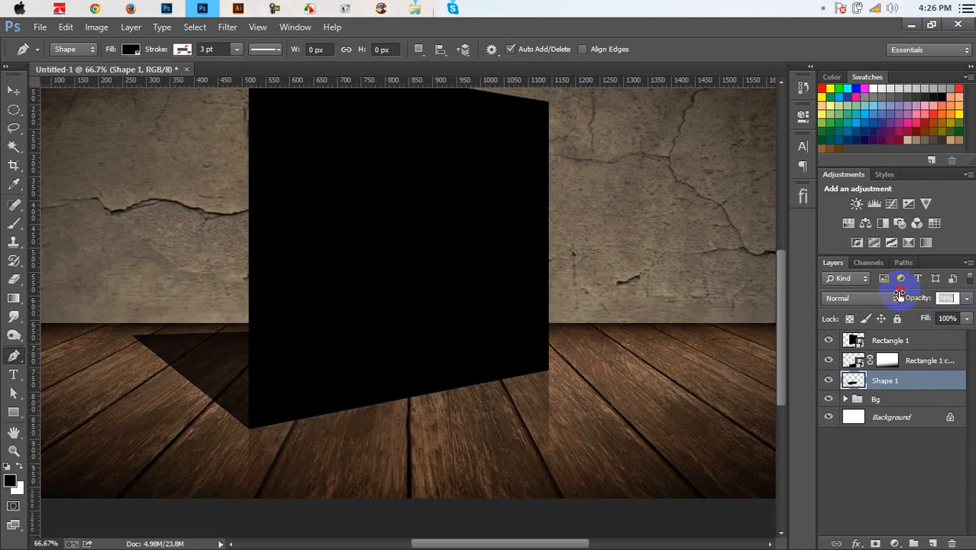
Step: Soften the edges of the Shape 1 shadow with a slightly stronger Gaussian Blur radius
{"action": "left_click", "coordinate": [228, 27]}
{"action": "mouse_move", "coordinate": [252, 178]}
{"action": "left_click", "coordinate": [447, 275]}
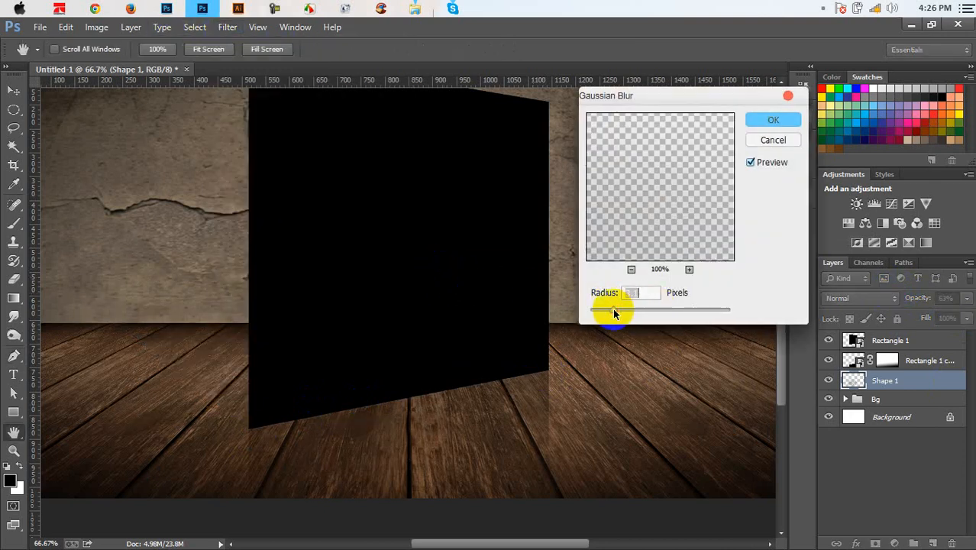
{"action": "left_click_drag", "start_coordinate": [614, 313], "coordinate": [620, 310]}
{"action": "left_click", "coordinate": [773, 120]}
{"action": "key", "text": "p"}
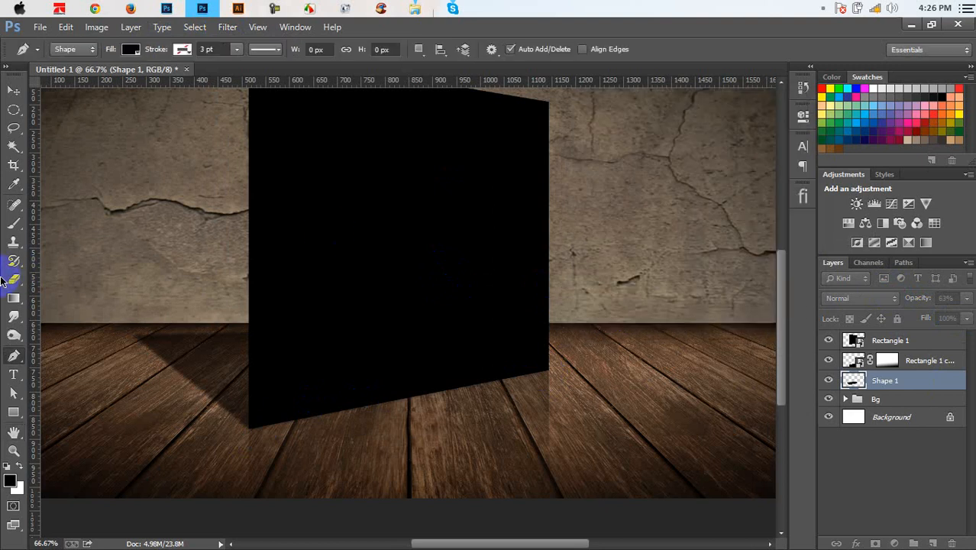
Step: Partly erase the far end of the floor shadow with a soft 500 px eraser at 63% opacity
{"action": "left_click", "coordinate": [15, 280]}
{"action": "left_click", "coordinate": [201, 226]}
{"action": "left_click", "coordinate": [190, 223]}
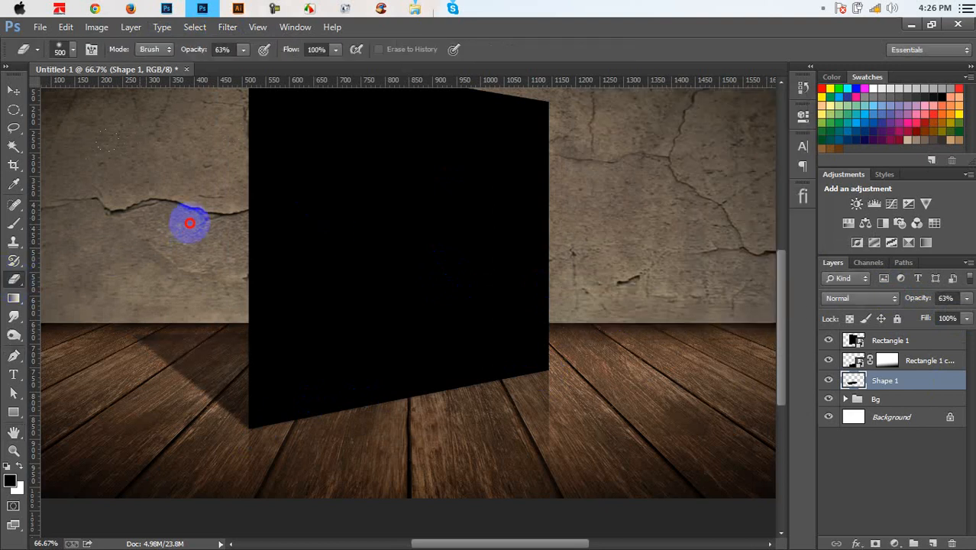
{"action": "mouse_move", "coordinate": [190, 222]}
{"action": "left_mouse_down"}
{"action": "mouse_move", "coordinate": [125, 242]}
{"action": "mouse_move", "coordinate": [129, 271]}
{"action": "mouse_move", "coordinate": [88, 318]}
{"action": "mouse_move", "coordinate": [73, 412]}
{"action": "mouse_move", "coordinate": [82, 336]}
{"action": "mouse_move", "coordinate": [232, 206]}
{"action": "mouse_move", "coordinate": [209, 214]}
{"action": "mouse_move", "coordinate": [741, 295]}
{"action": "left_mouse_up"}
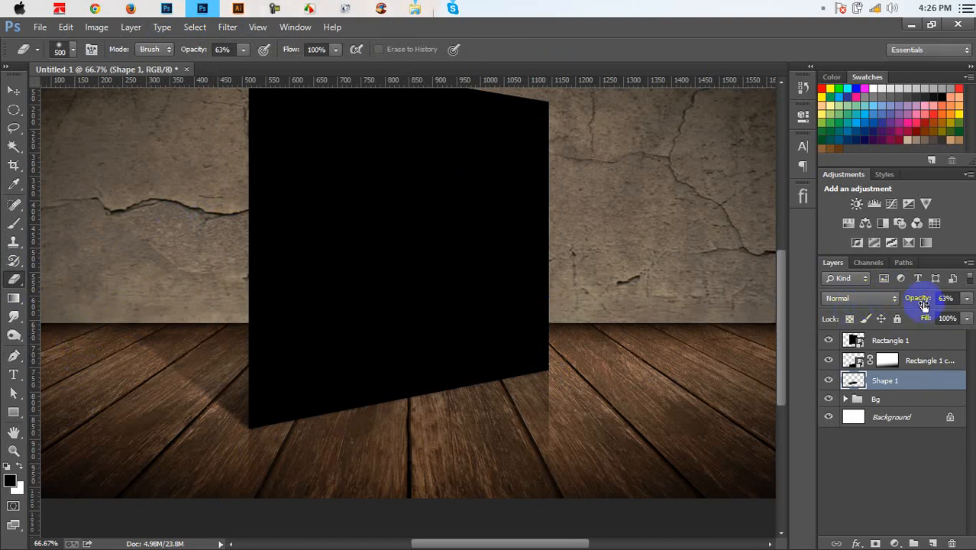
Step: Raise the Shape 1 layer's opacity to 77%, and set the eraser to 100% opacity and 250 px for trimming the shadow
{"action": "left_click_drag", "start_coordinate": [934, 300], "coordinate": [937, 300]}
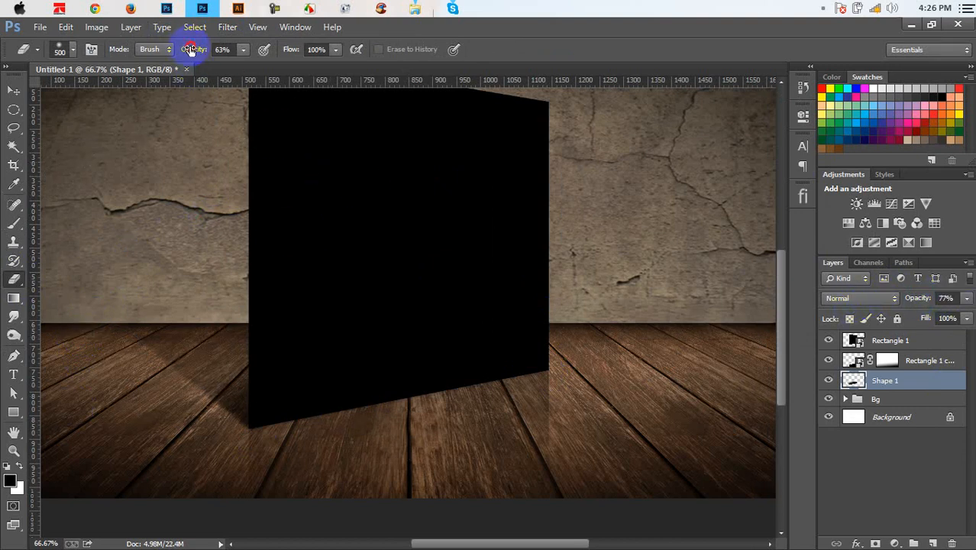
{"action": "mouse_move", "coordinate": [190, 49]}
{"action": "left_mouse_down"}
{"action": "mouse_move", "coordinate": [414, 49]}
{"action": "mouse_move", "coordinate": [398, 81]}
{"action": "left_mouse_up"}
{"action": "key", "text": "["}
{"action": "key", "text": "["}
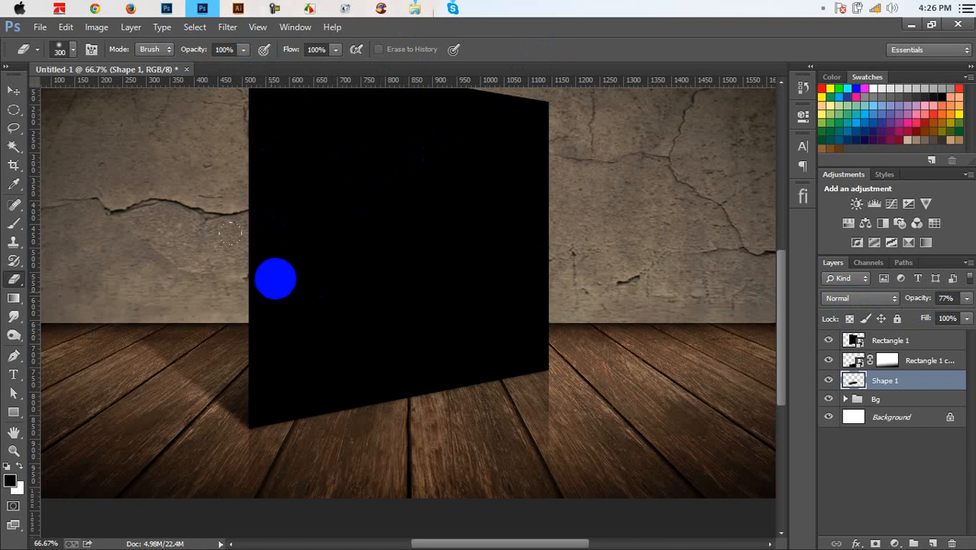
{"action": "key", "text": "bracketleft"}
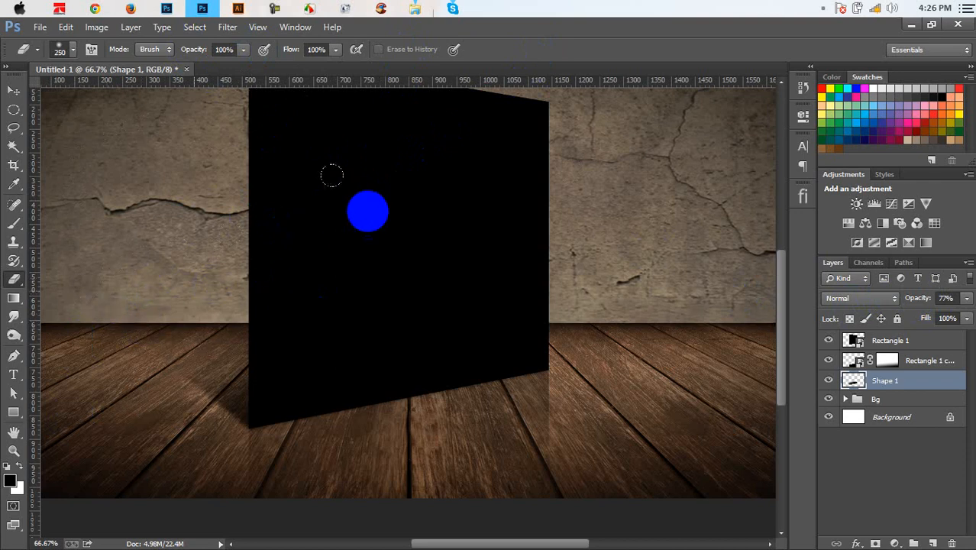
Step: Open the contents of the Rectangle 1 smart object for editing
{"action": "left_click", "coordinate": [14, 91]}
{"action": "key", "text": "ctrl+minus"}
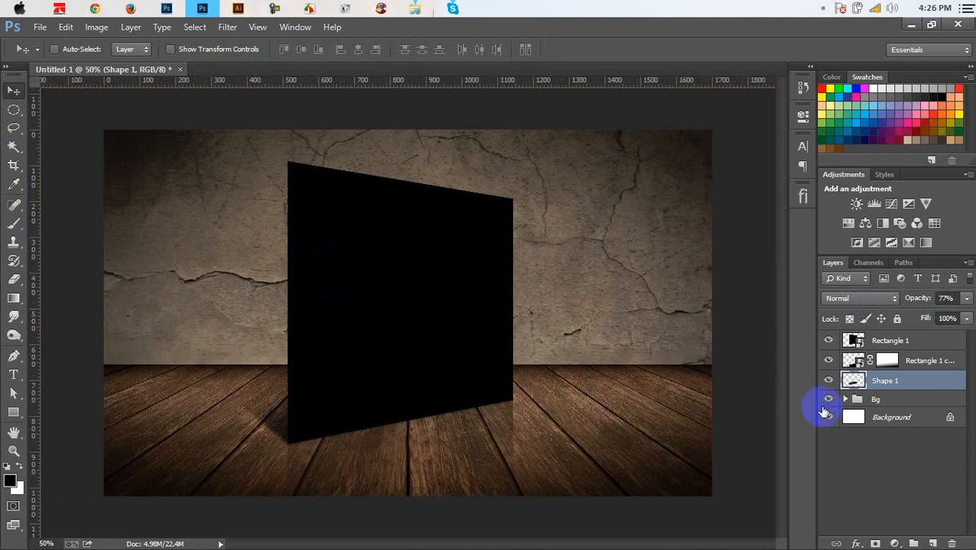
{"action": "left_click", "coordinate": [890, 343]}
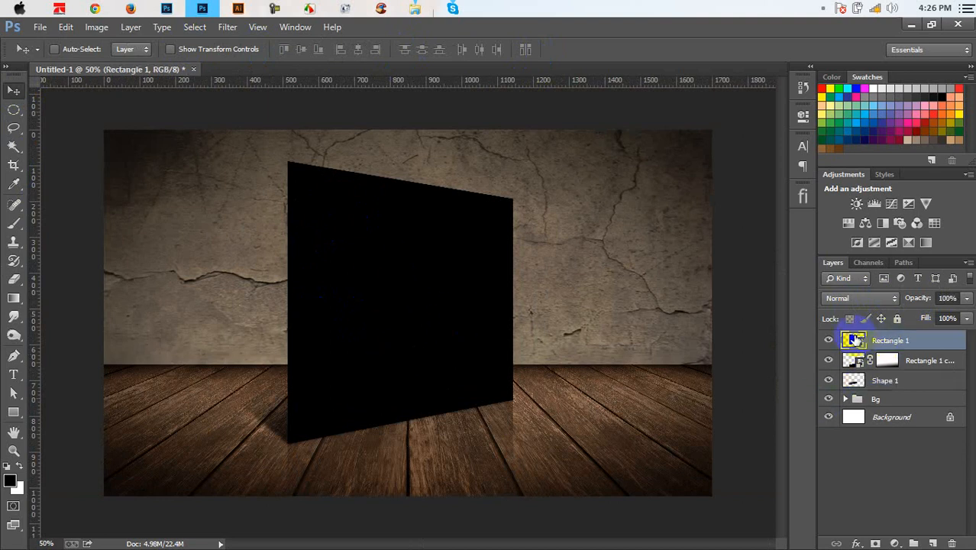
{"action": "double_click", "coordinate": [853, 340]}
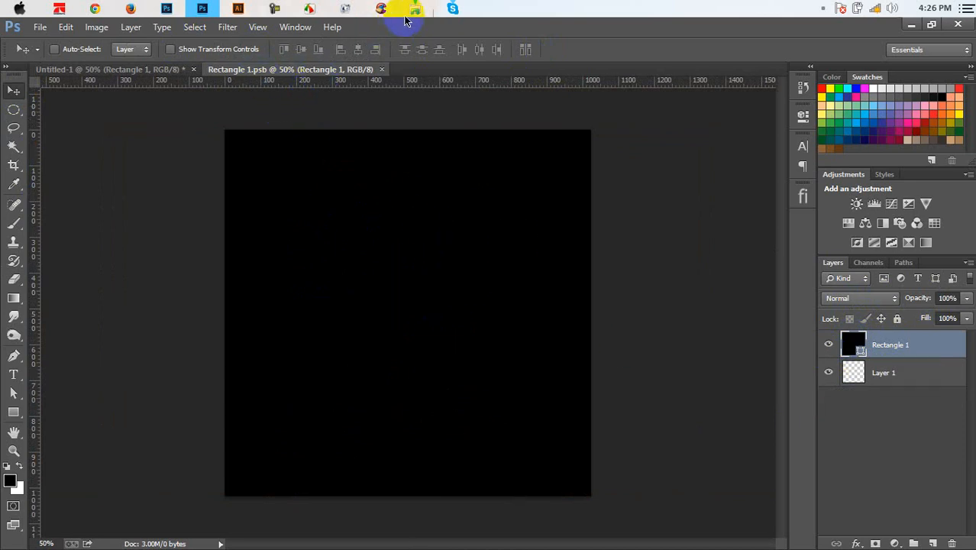
Step: Place the Cover artwork over the whole black square, and save the smart object to update the Untitled-1 mockup
{"action": "mouse_move", "coordinate": [413, 9]}
{"action": "left_click", "coordinate": [443, 80]}
{"action": "left_click_drag", "start_coordinate": [267, 133], "coordinate": [354, 225]}
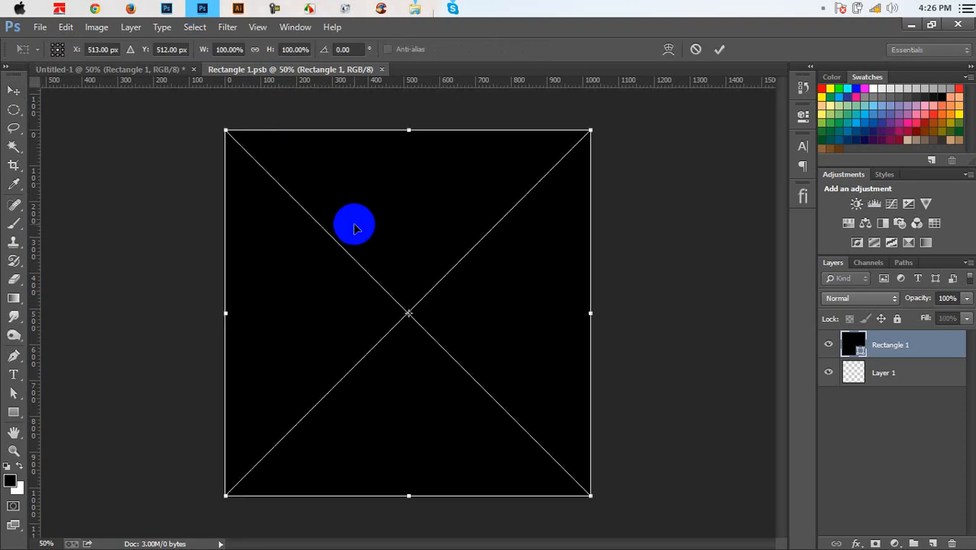
{"action": "left_click", "coordinate": [720, 49]}
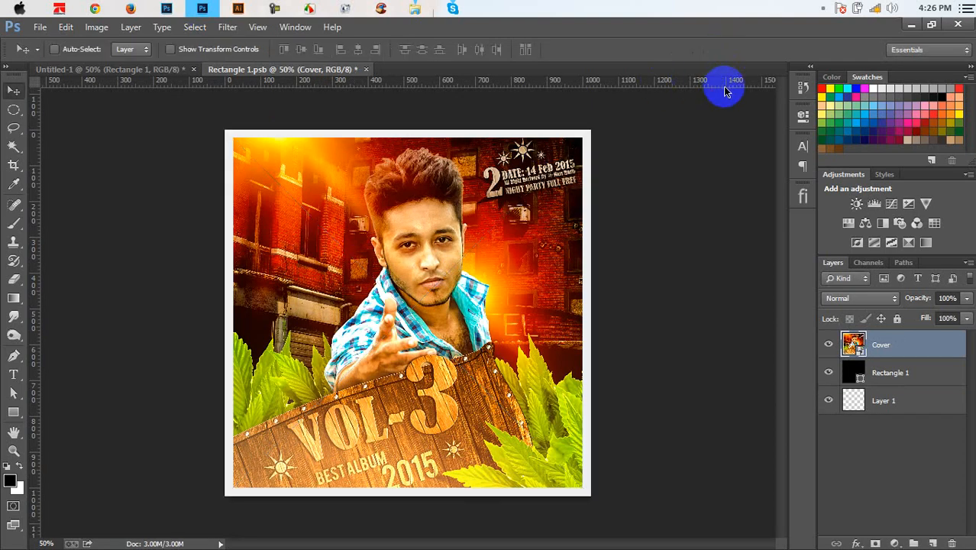
{"action": "key", "text": "ctrl+s"}
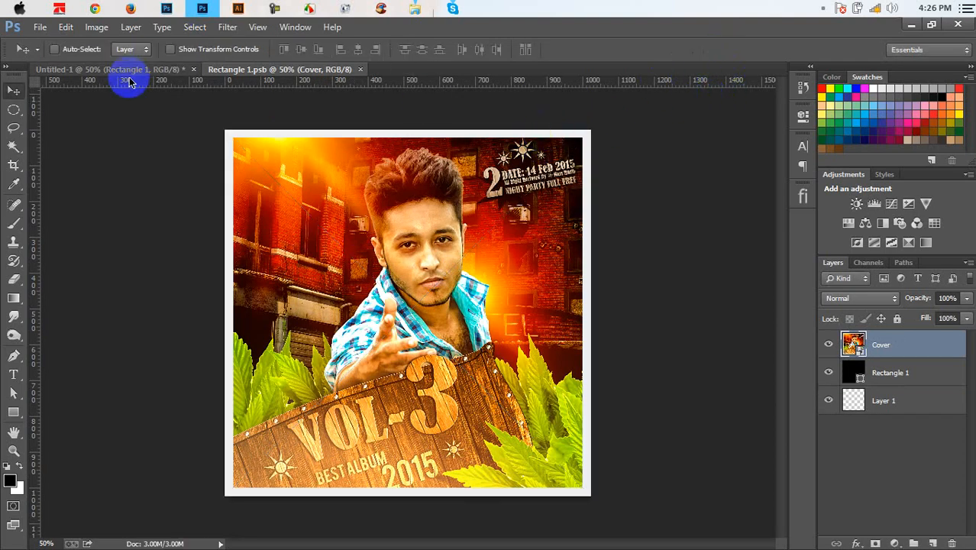
{"action": "left_click", "coordinate": [131, 75]}
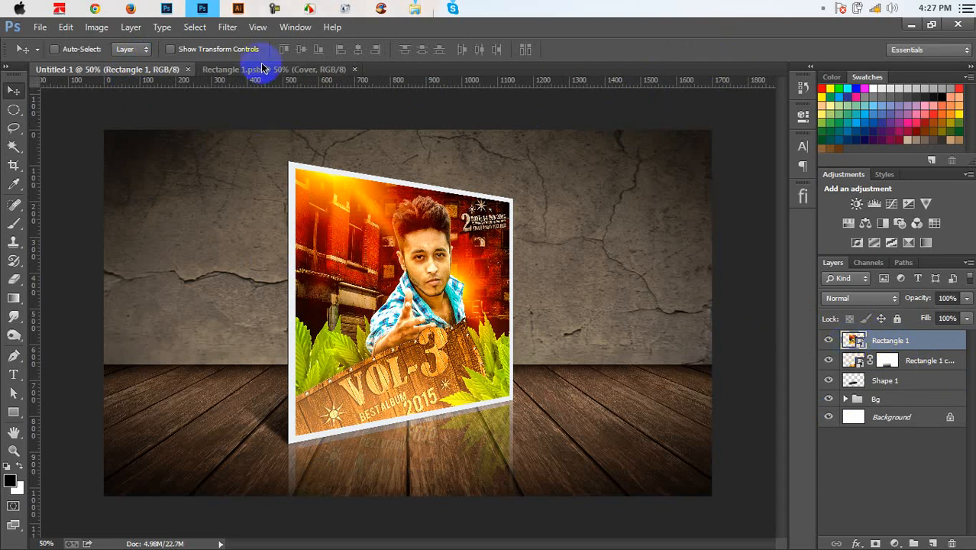
Step: Return to the Rectangle 1.psb smart object document and close it
{"action": "left_click", "coordinate": [294, 70]}
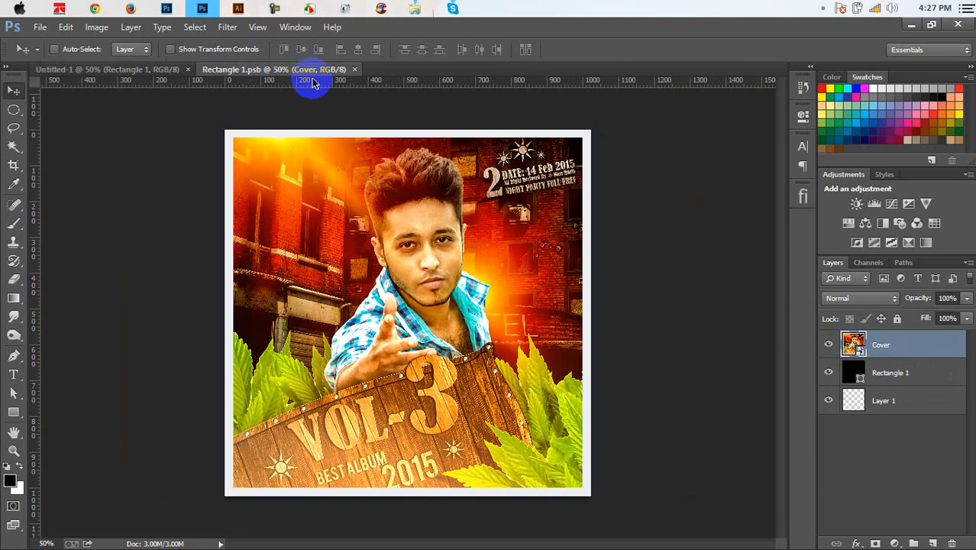
{"action": "left_click", "coordinate": [353, 70]}
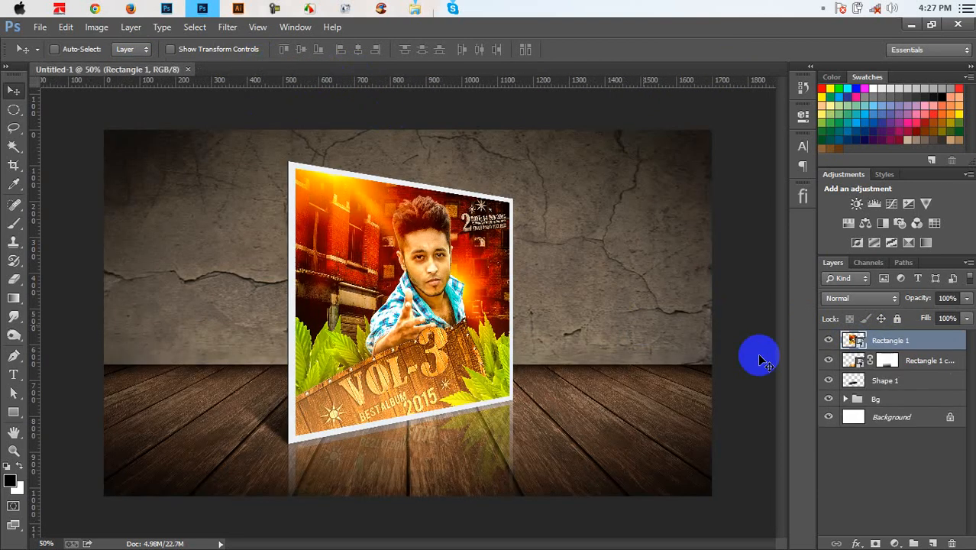
Step: Reopen the Rectangle 1 smart object's contents and place the poster (2) image from the Media (E:) drive over the cover
{"action": "double_click", "coordinate": [853, 341]}
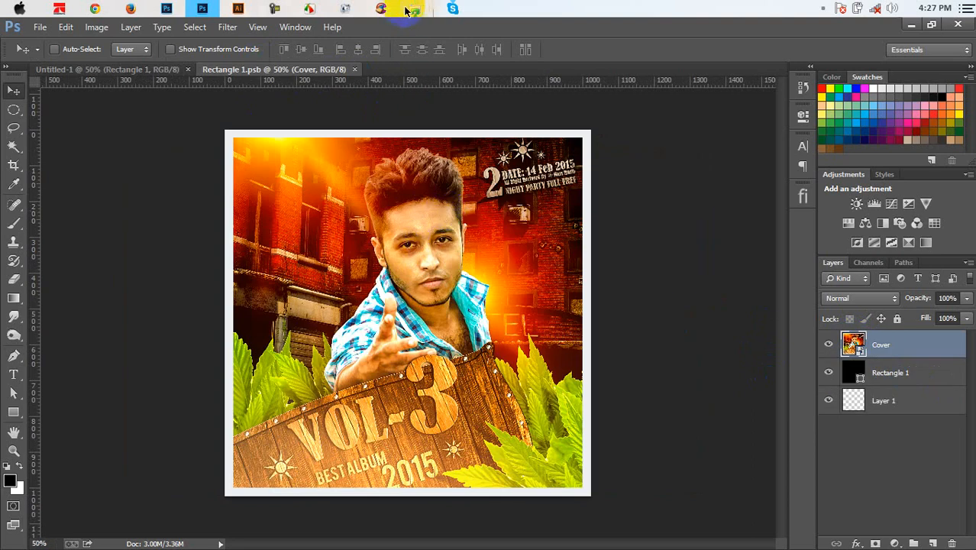
{"action": "left_click", "coordinate": [19, 8]}
{"action": "left_click", "coordinate": [191, 91]}
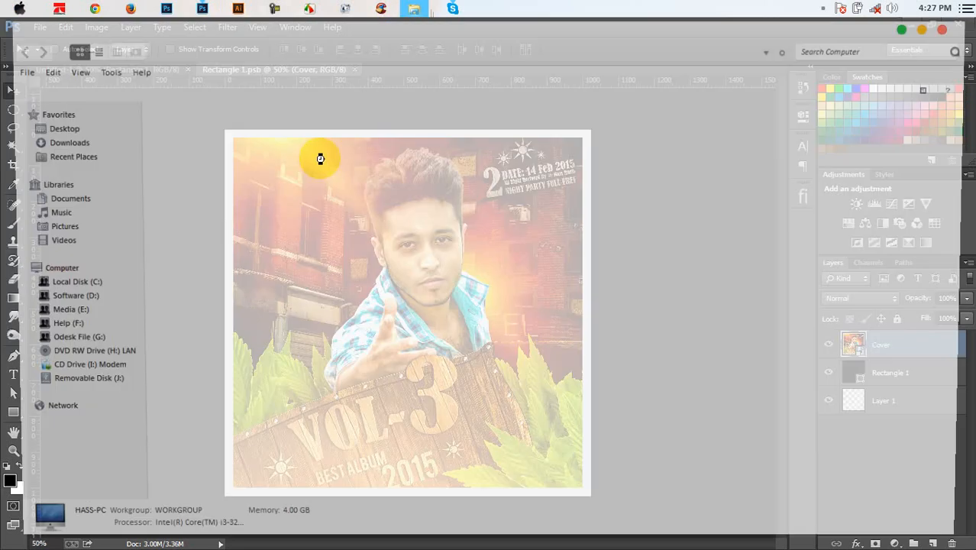
{"action": "double_click", "coordinate": [546, 204]}
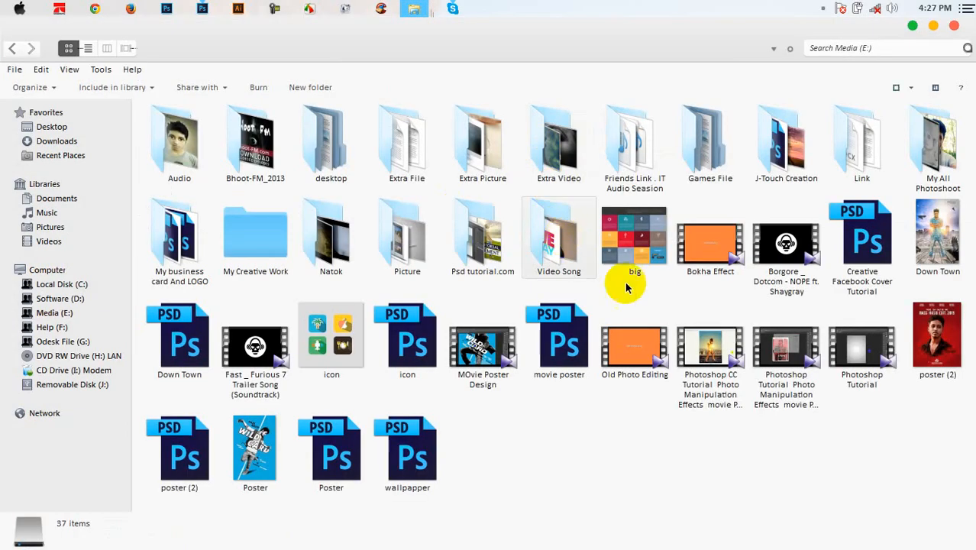
{"action": "left_click_drag", "start_coordinate": [937, 336], "coordinate": [436, 236]}
{"action": "left_click_drag", "start_coordinate": [545, 128], "coordinate": [619, 104]}
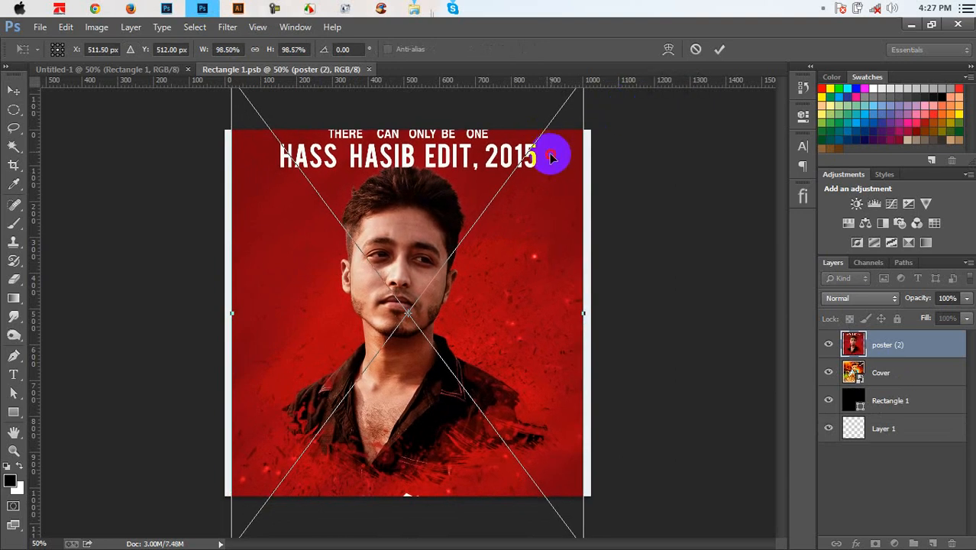
Step: Move the placed poster down to Y 552 px, commit the placement, and save and close the smart object
{"action": "mouse_move", "coordinate": [552, 157]}
{"action": "left_mouse_down"}
{"action": "mouse_move", "coordinate": [551, 174]}
{"action": "mouse_move", "coordinate": [549, 161]}
{"action": "mouse_move", "coordinate": [561, 165]}
{"action": "left_mouse_up"}
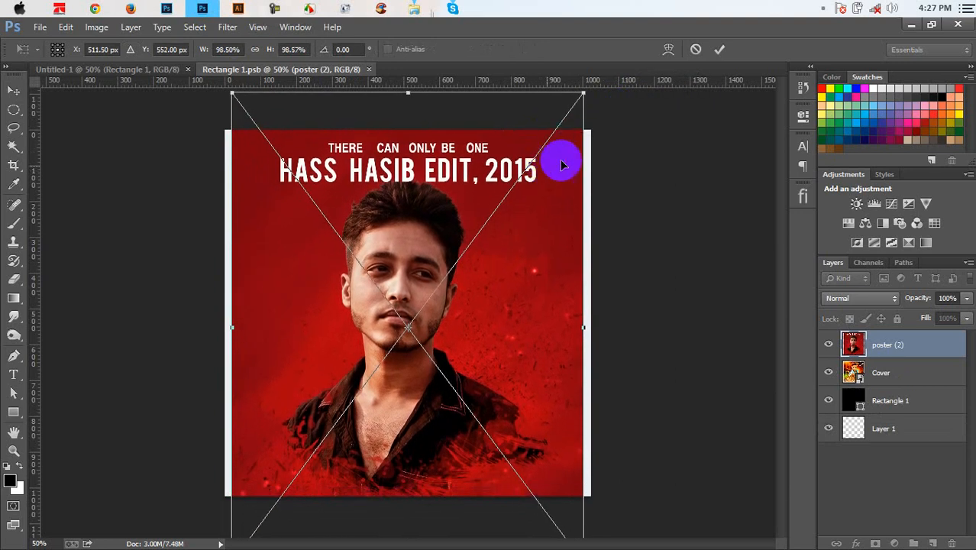
{"action": "left_click", "coordinate": [718, 52]}
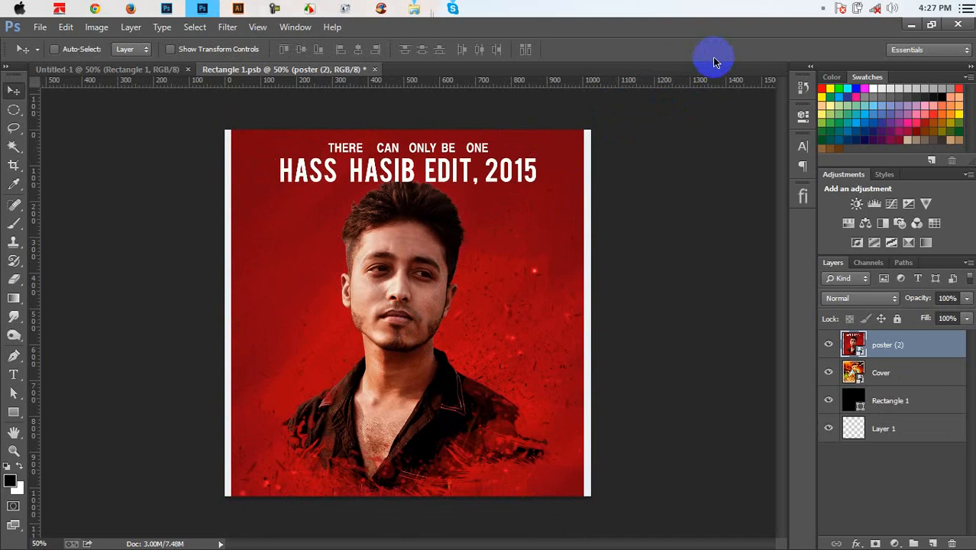
{"action": "key", "text": "ctrl+s"}
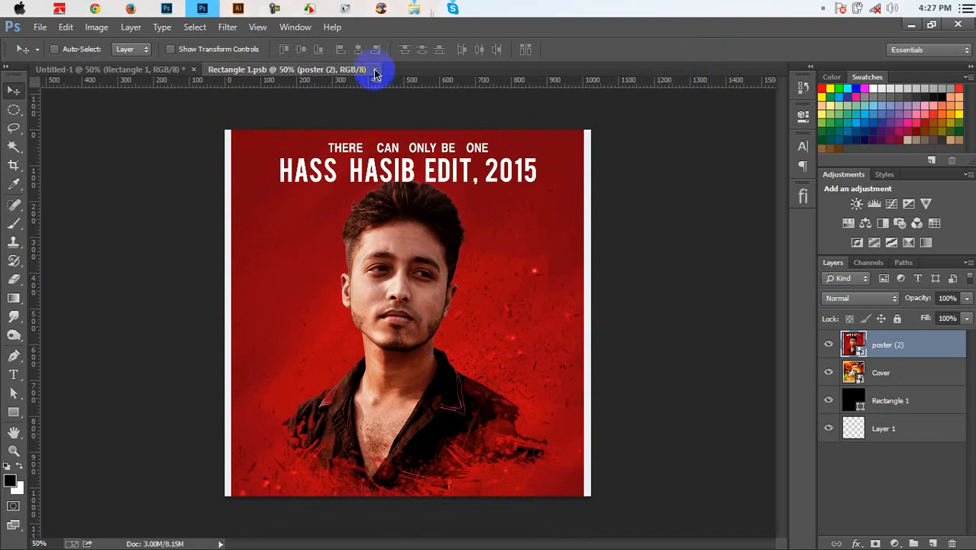
{"action": "left_click", "coordinate": [375, 71]}
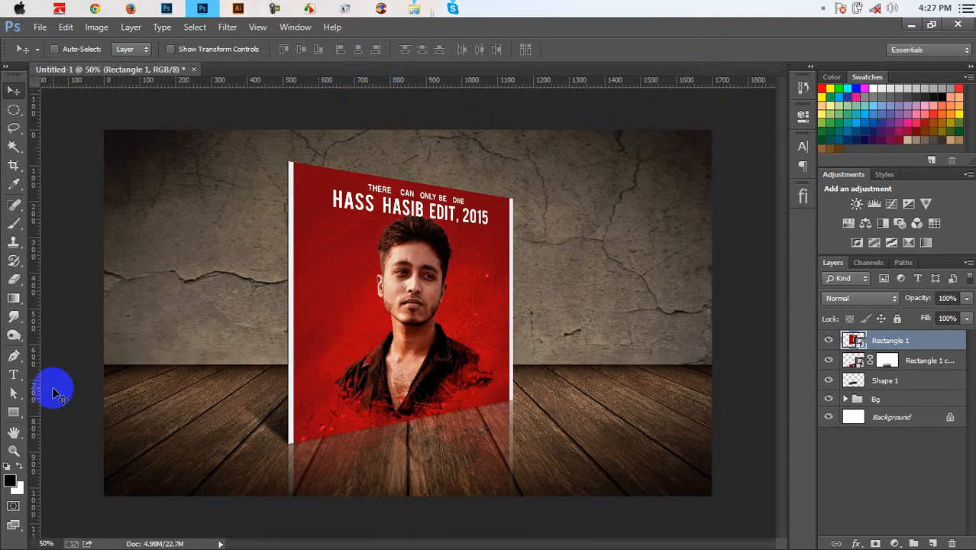
Step: Add a Levels adjustment above the Rectangle 1 layer with the shadow input at 13 and the highlight input at about 226
{"action": "left_click", "coordinate": [894, 543]}
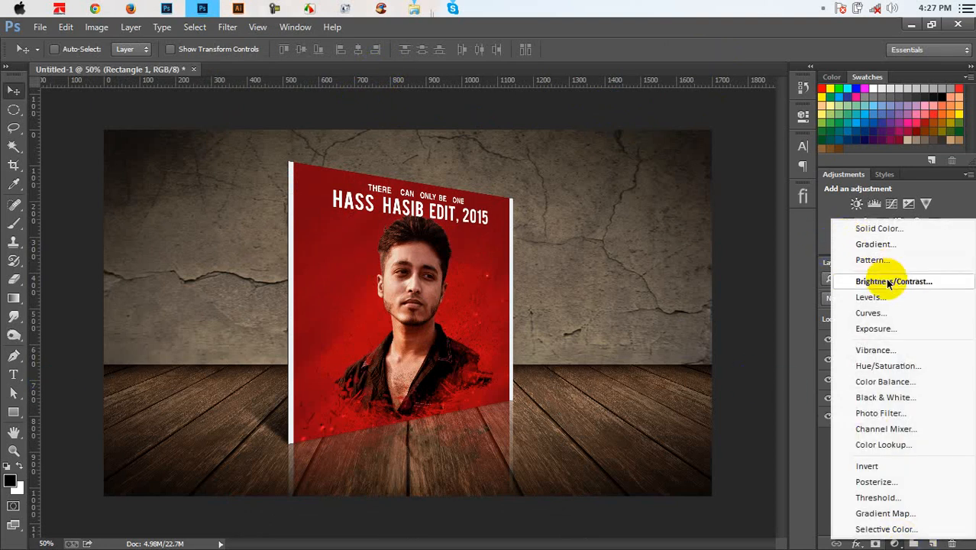
{"action": "left_click", "coordinate": [871, 297]}
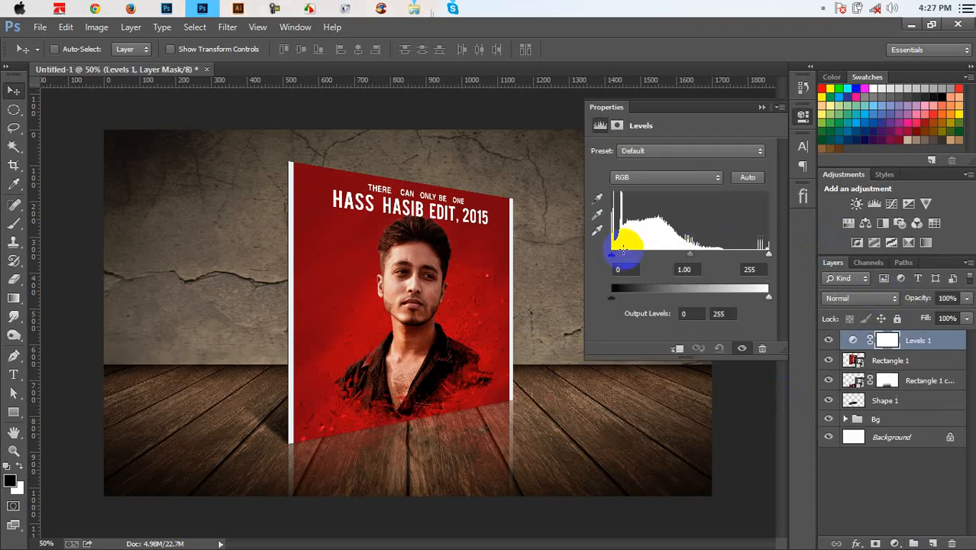
{"action": "left_click_drag", "start_coordinate": [618, 262], "coordinate": [621, 262]}
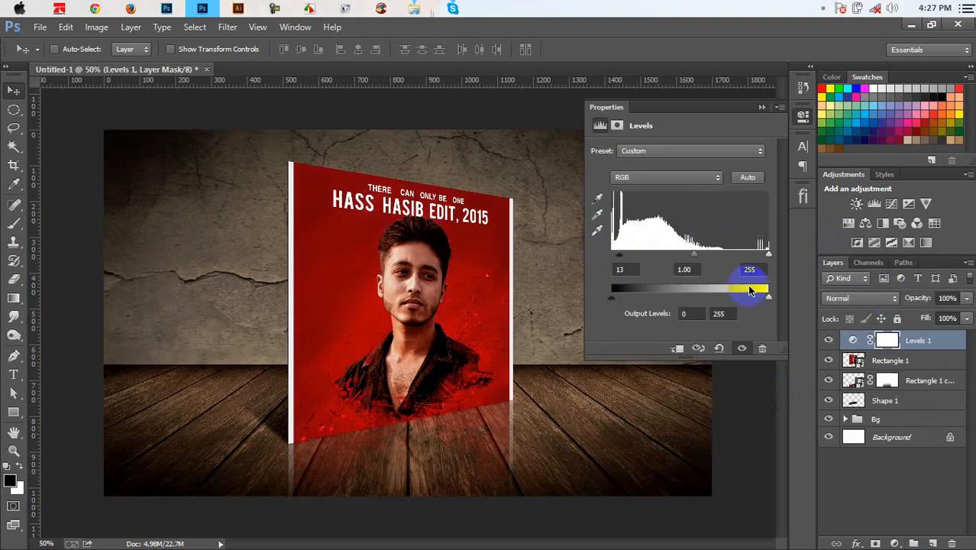
{"action": "left_click_drag", "start_coordinate": [767, 254], "coordinate": [758, 260]}
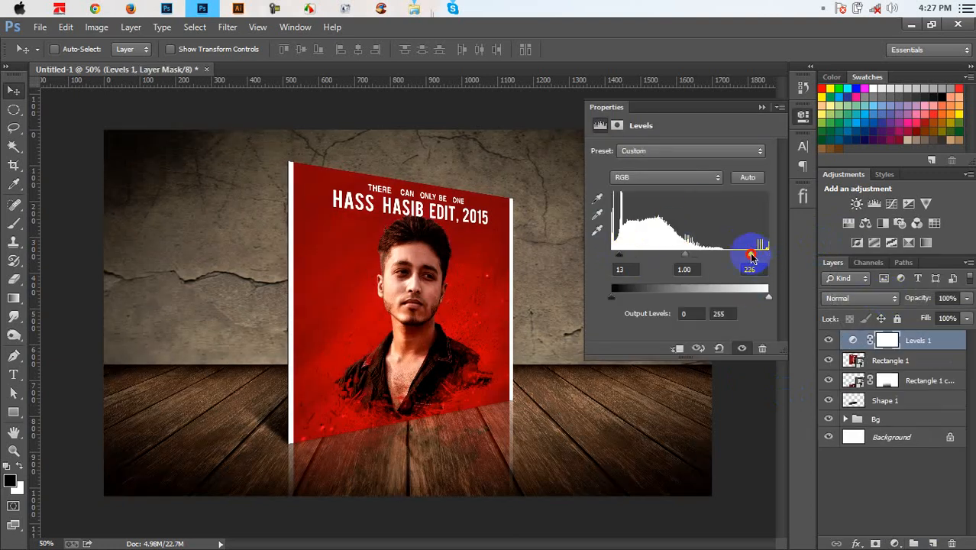
{"action": "left_click", "coordinate": [761, 107]}
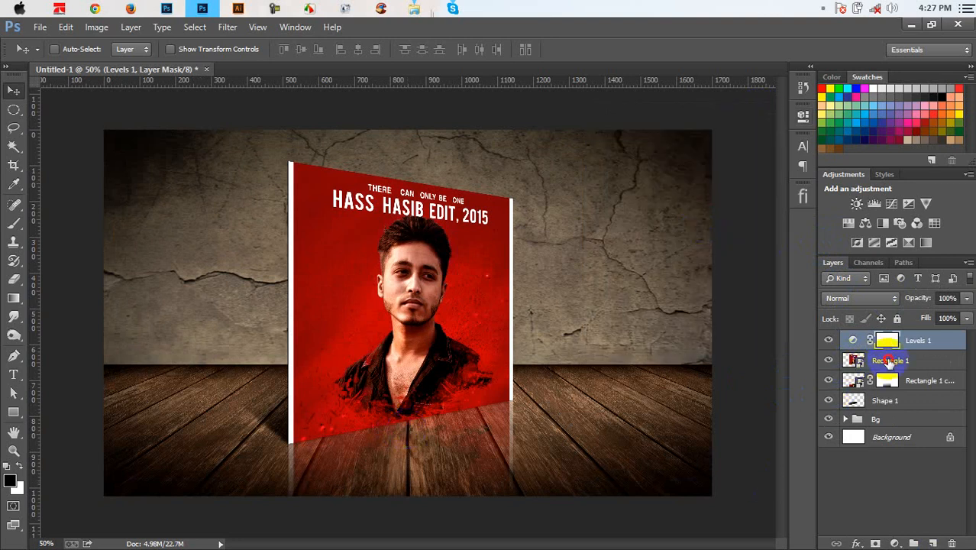
Step: Rename the Rectangle 1 layer as Main layer, and group the Rectangle 1 copy, Shape 1 and Bg layers
{"action": "double_click", "coordinate": [888, 361]}
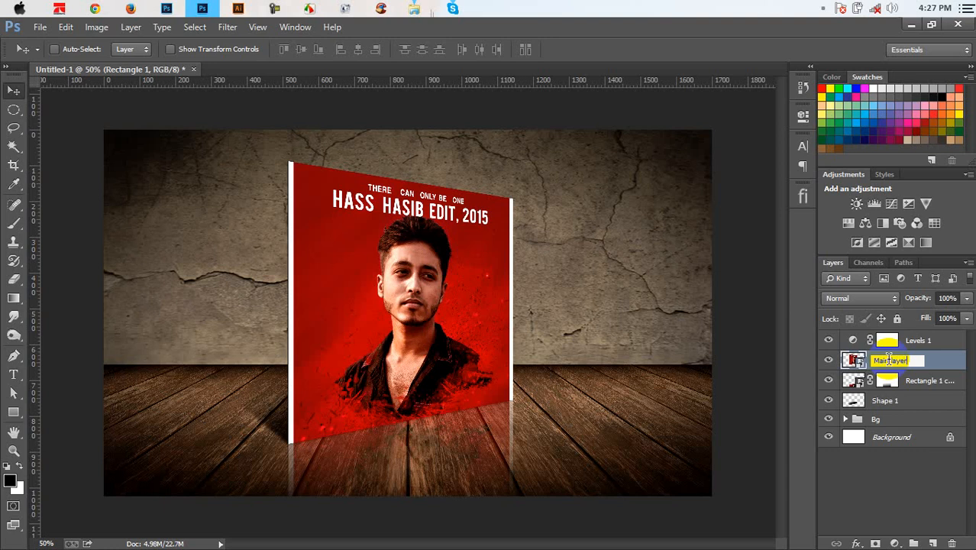
{"action": "left_click", "coordinate": [927, 380]}
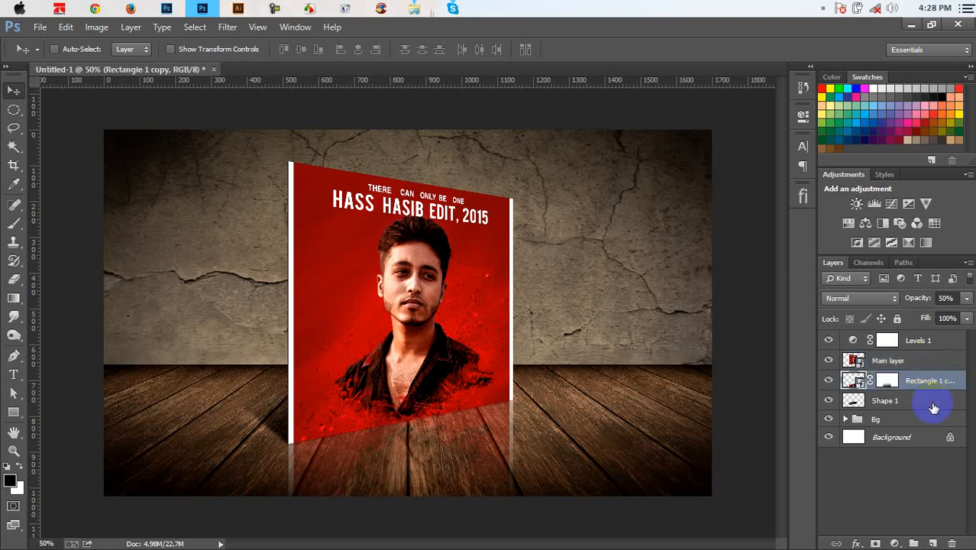
{"action": "left_click", "coordinate": [928, 400], "text": "shift"}
{"action": "left_click", "coordinate": [936, 418], "text": "shift"}
{"action": "key", "text": "ctrl+g"}
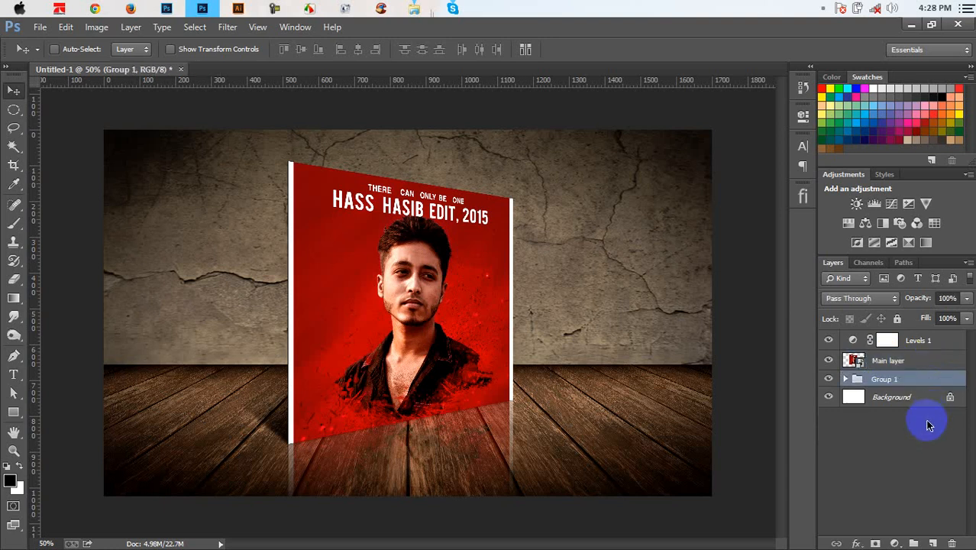
Step: Delete the poster (2) layer from the Main layer's smart object contents, then save and close the smart object
{"action": "double_click", "coordinate": [848, 365]}
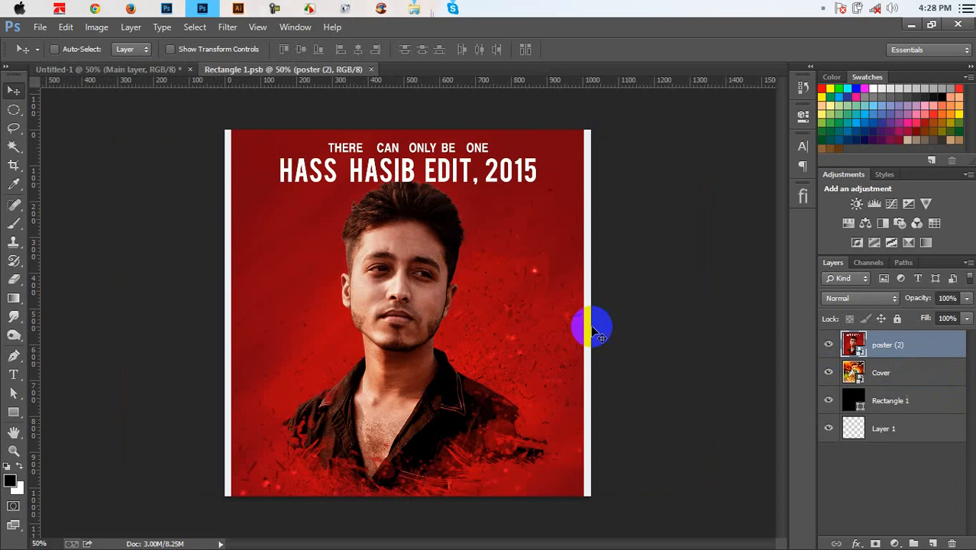
{"action": "left_click", "coordinate": [951, 543]}
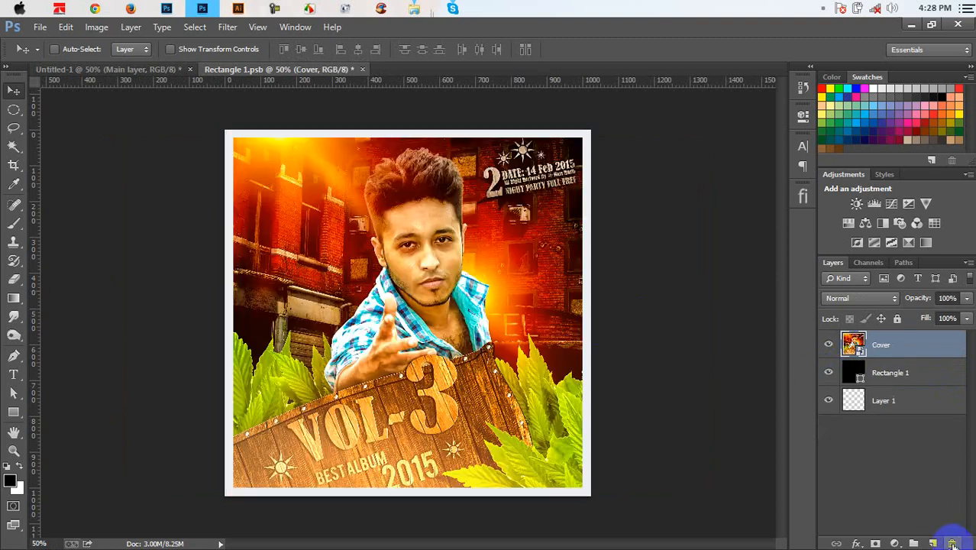
{"action": "key", "text": "ctrl+s"}
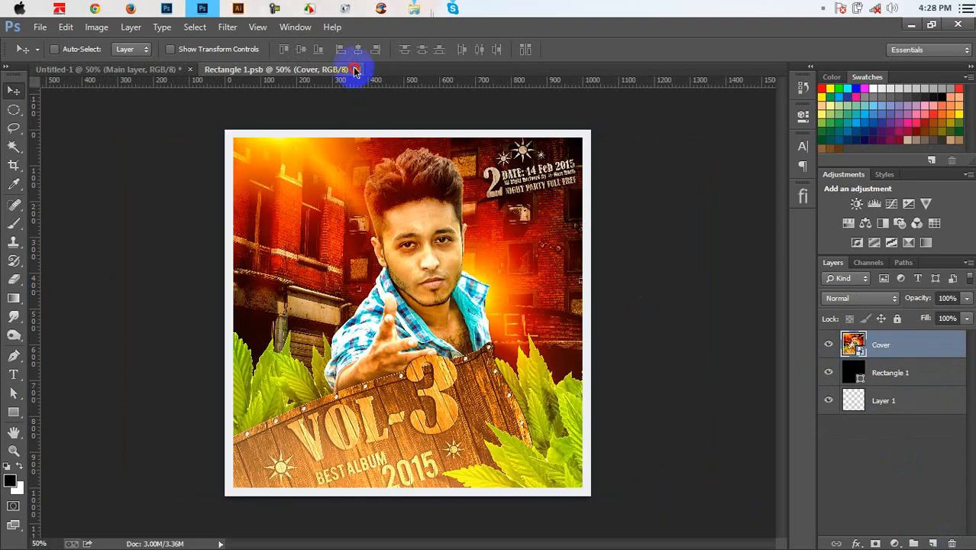
{"action": "left_click", "coordinate": [354, 70]}
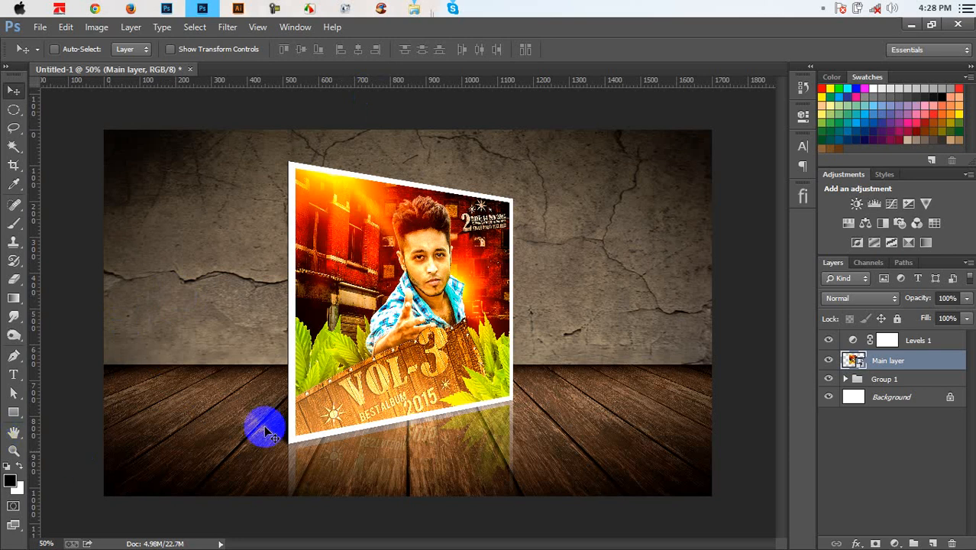
Step: Open 02.psd from the Graphicshome Business Card Design folder inside My business card And LOGO on the Media (E:) drive
{"action": "mouse_move", "coordinate": [427, 7]}
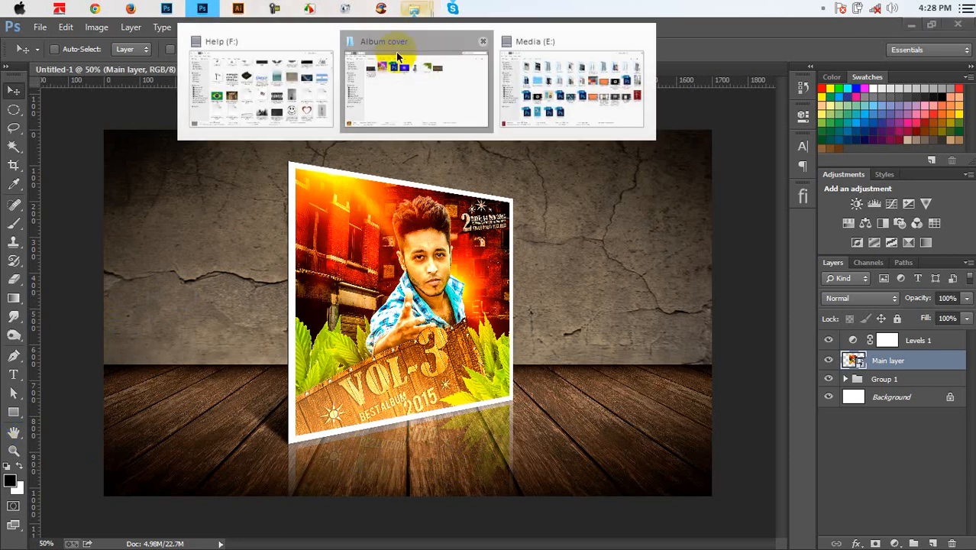
{"action": "mouse_move", "coordinate": [392, 65]}
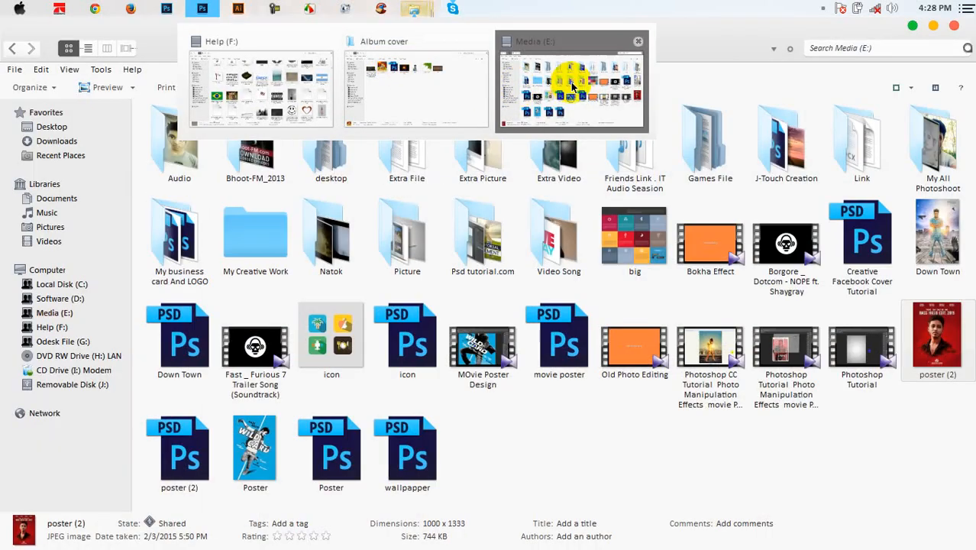
{"action": "left_click", "coordinate": [562, 83]}
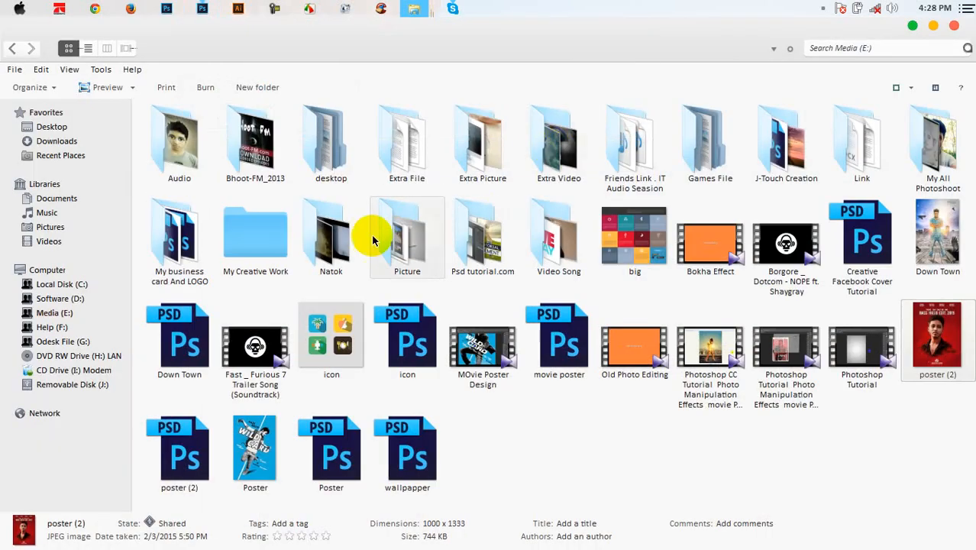
{"action": "double_click", "coordinate": [195, 256]}
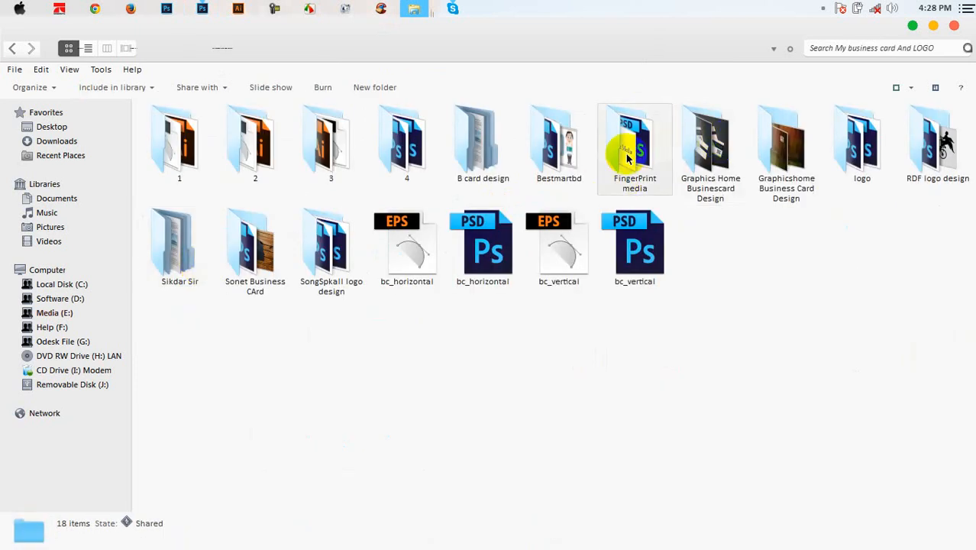
{"action": "double_click", "coordinate": [773, 174]}
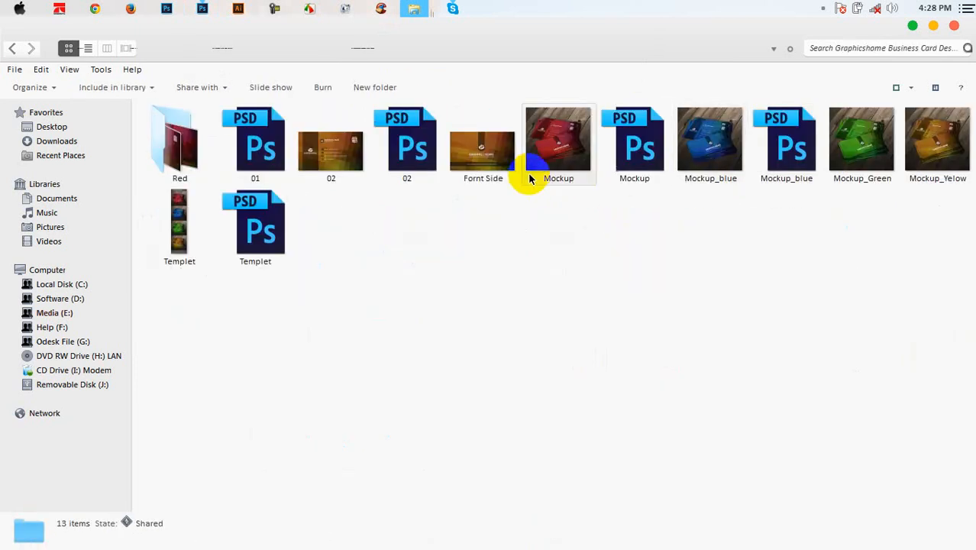
{"action": "left_click", "coordinate": [412, 147]}
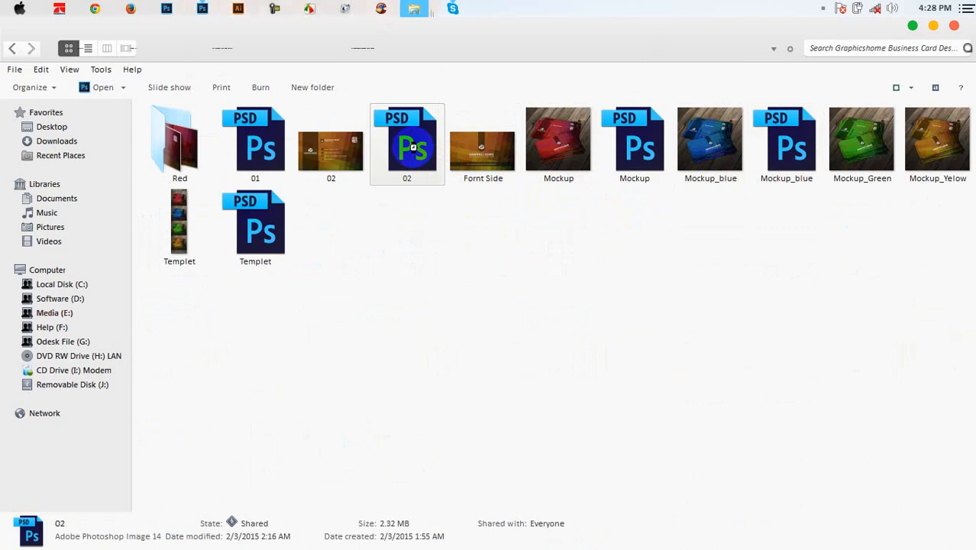
{"action": "double_click", "coordinate": [412, 147]}
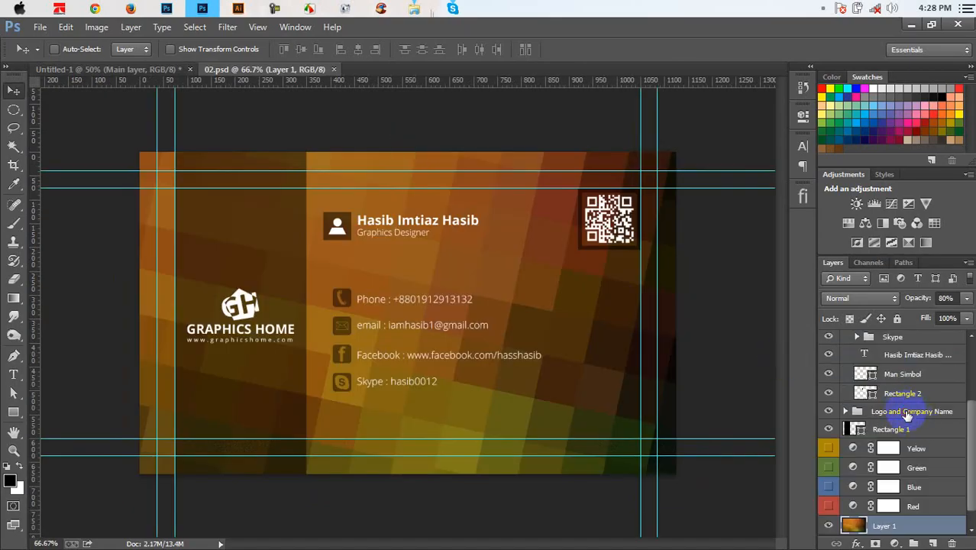
Step: Copy the Logo and Company Name group from 02.psd onto the lower-right floor area of the Untitled-1 mockup
{"action": "left_click", "coordinate": [906, 415]}
{"action": "left_click_drag", "start_coordinate": [248, 305], "coordinate": [680, 443]}
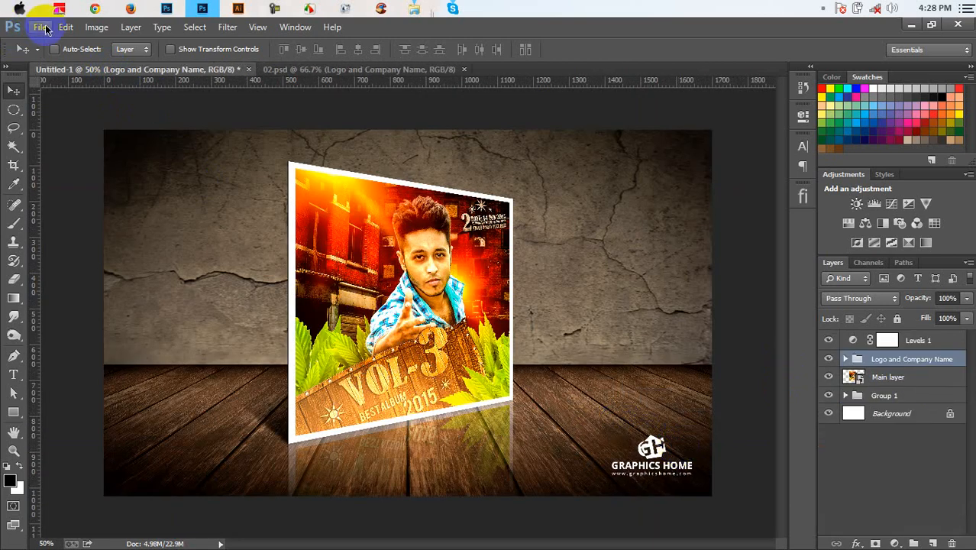
Step: Save the mockup as Mockup in Photoshop format in the Album cover folder
{"action": "left_click", "coordinate": [43, 29]}
{"action": "left_click", "coordinate": [63, 191]}
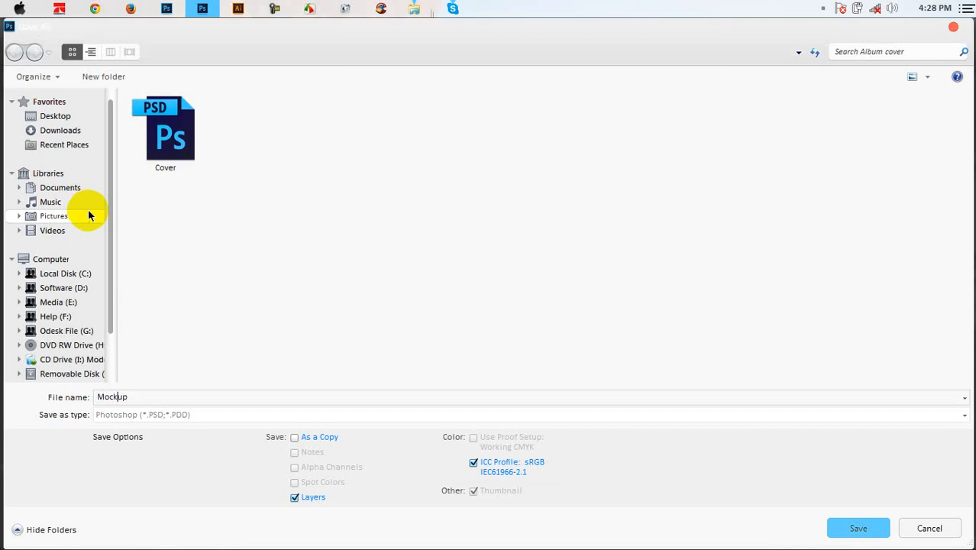
{"action": "left_click", "coordinate": [841, 524]}
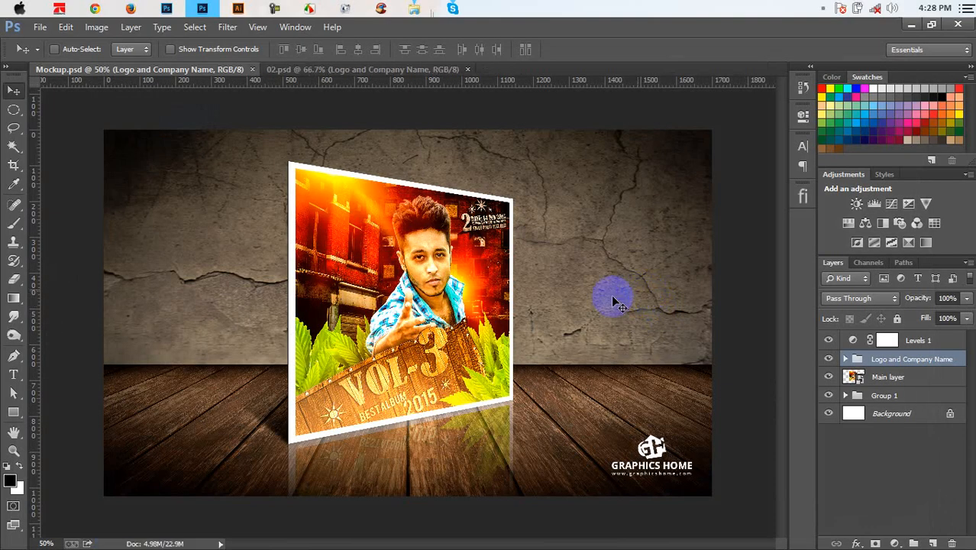
Step: Nudge the Graphics Home logo slightly inside its corner of the mockup, and save the document
{"action": "left_click", "coordinate": [45, 30]}
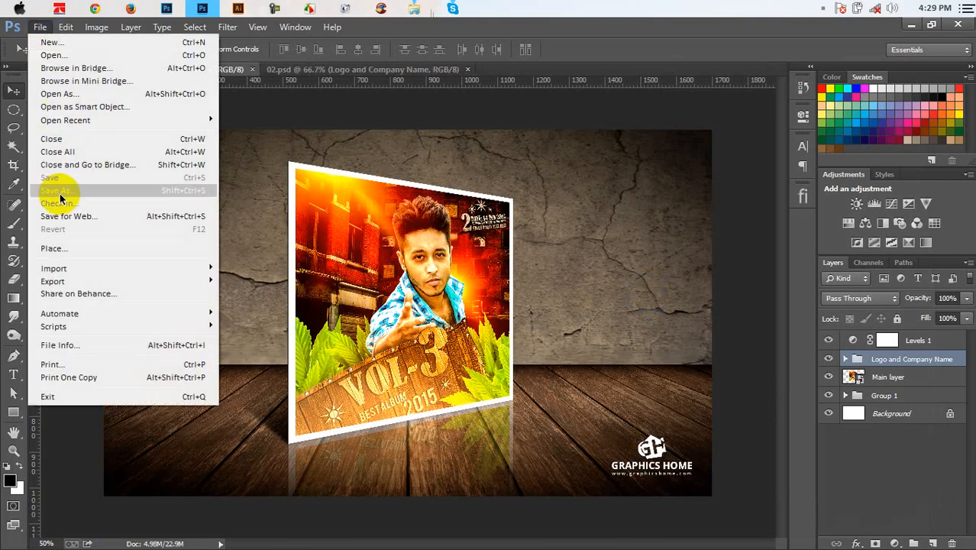
{"action": "left_click", "coordinate": [663, 445]}
{"action": "mouse_move", "coordinate": [663, 445]}
{"action": "left_mouse_down"}
{"action": "mouse_move", "coordinate": [496, 386]}
{"action": "mouse_move", "coordinate": [446, 401]}
{"action": "mouse_move", "coordinate": [674, 162]}
{"action": "mouse_move", "coordinate": [653, 375]}
{"action": "mouse_move", "coordinate": [670, 449]}
{"action": "left_mouse_up"}
{"action": "key", "text": "ctrl+s"}
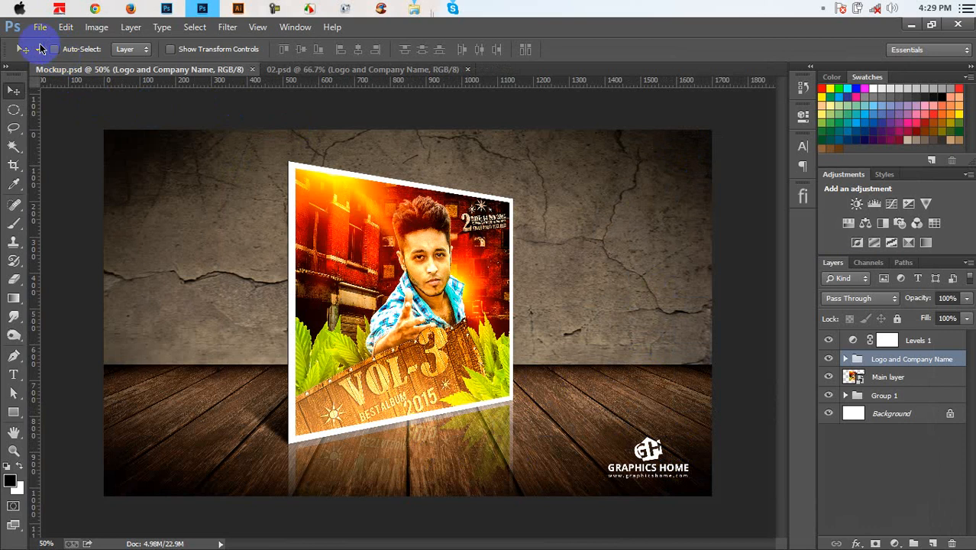
Step: Save a JPEG copy of the mockup as Mockup in the Album cover folder, and close 02.psd
{"action": "left_click", "coordinate": [40, 26]}
{"action": "left_click", "coordinate": [78, 191]}
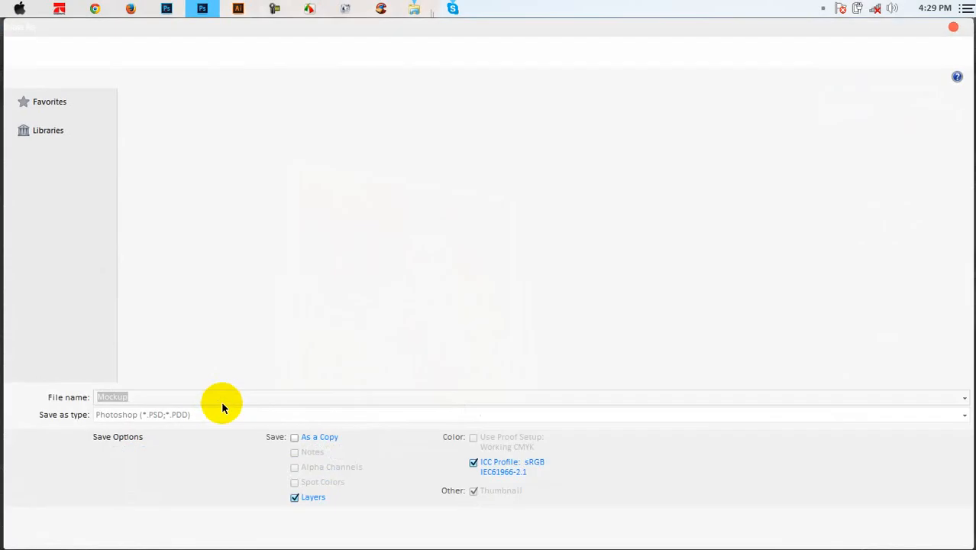
{"action": "left_click", "coordinate": [221, 414]}
{"action": "left_click", "coordinate": [131, 281]}
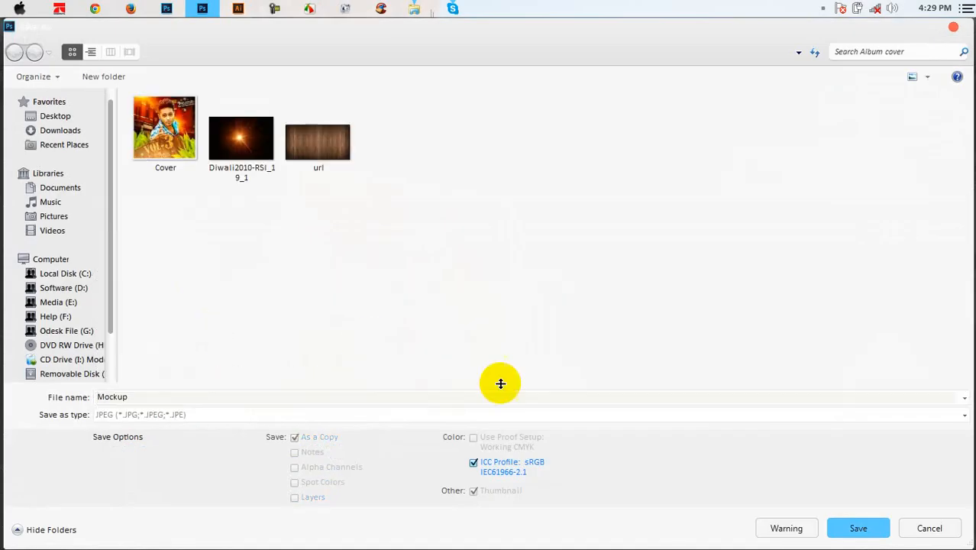
{"action": "left_click", "coordinate": [842, 529]}
{"action": "left_click", "coordinate": [570, 127]}
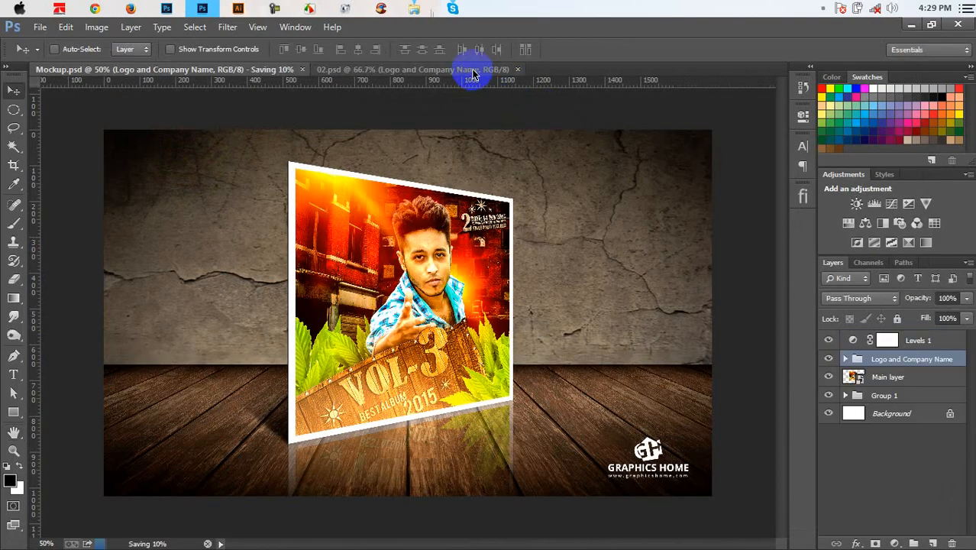
{"action": "left_click", "coordinate": [468, 69]}
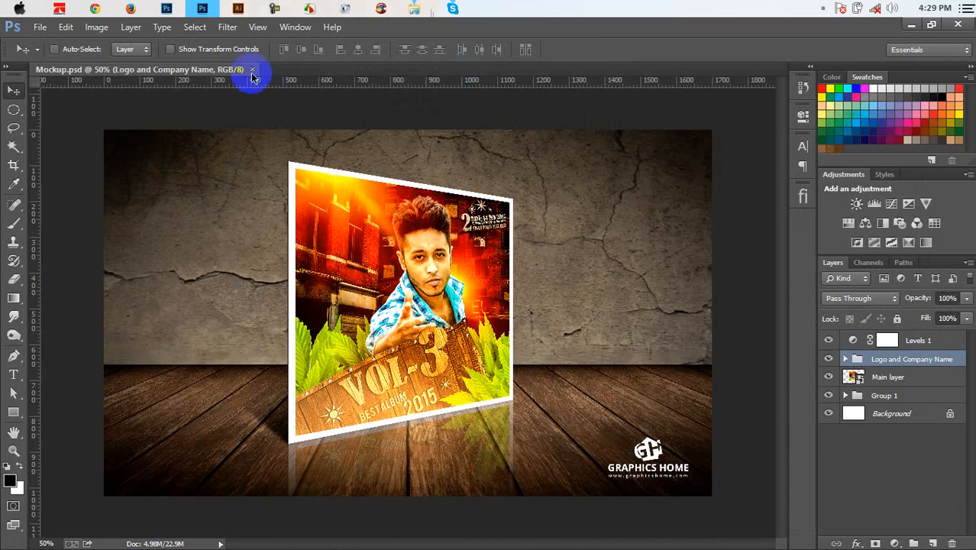
Step: Open the Mockup JPEG from the Album cover folder in the photo viewer and inspect the cover's reflection up close
{"action": "mouse_move", "coordinate": [414, 8]}
{"action": "left_click", "coordinate": [424, 69]}
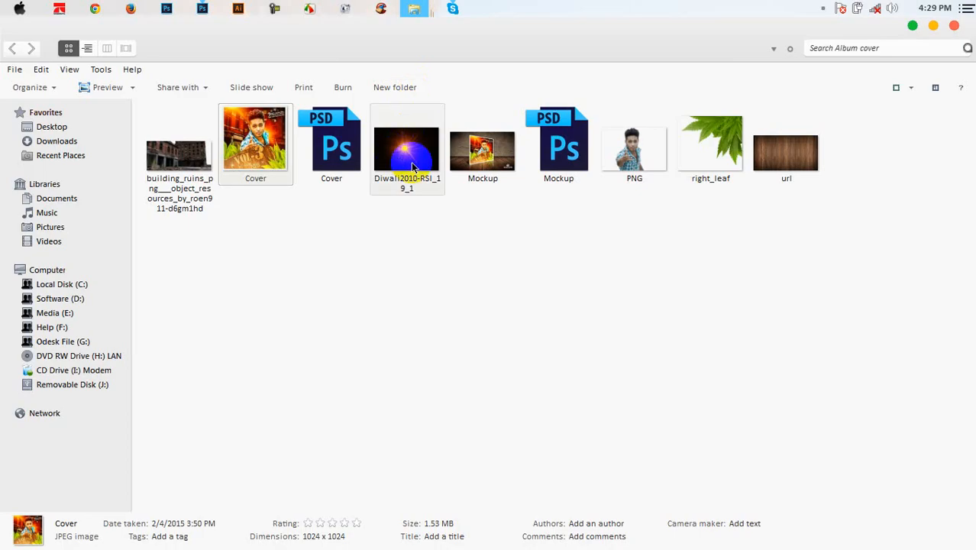
{"action": "double_click", "coordinate": [472, 152]}
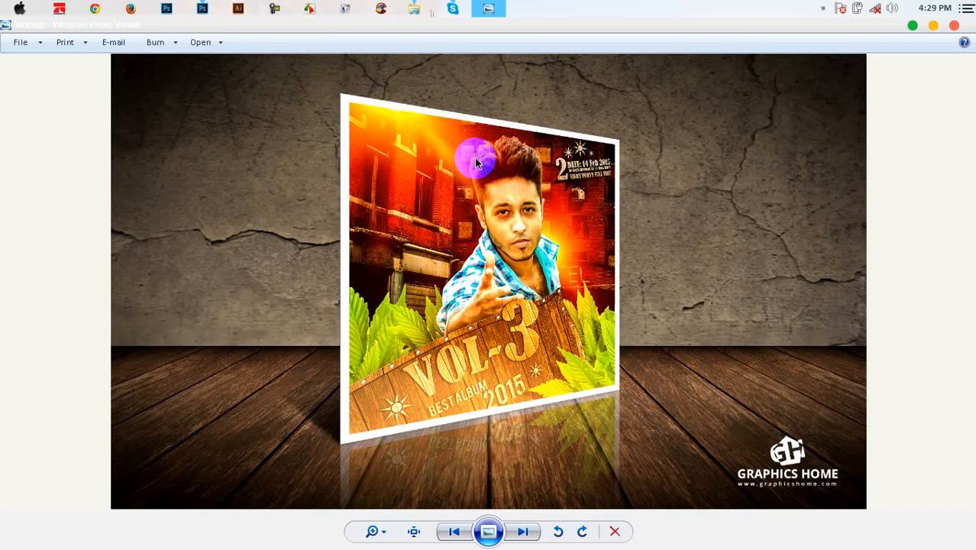
{"action": "left_click", "coordinate": [822, 8]}
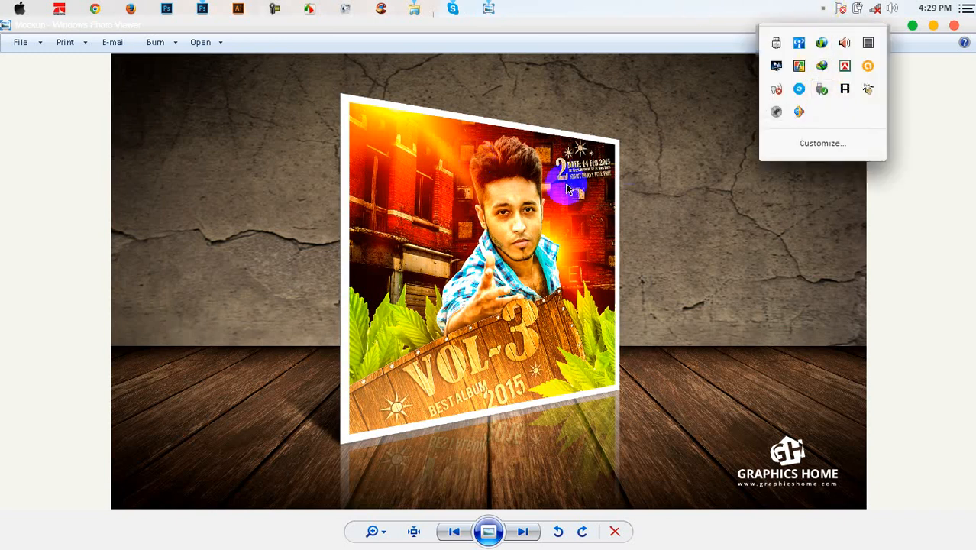
{"action": "left_click", "coordinate": [567, 190]}
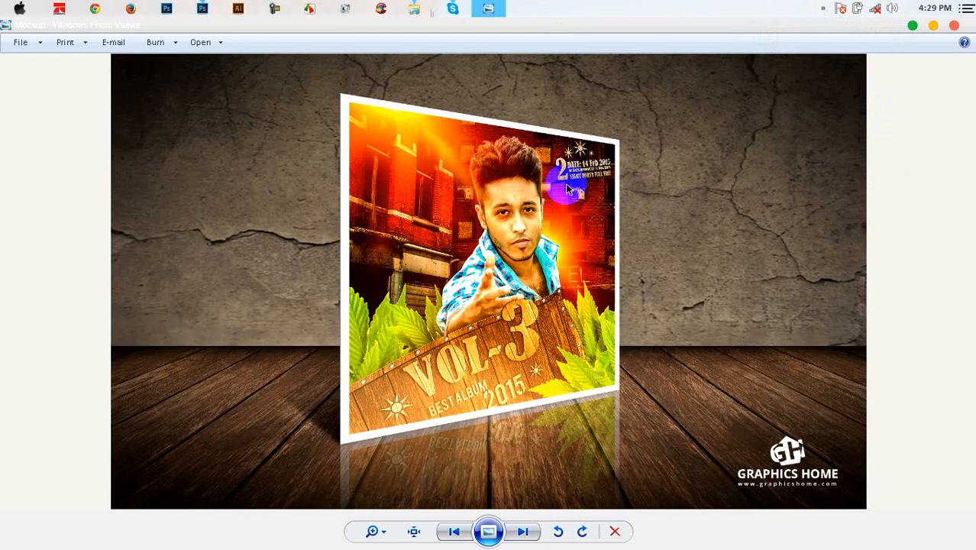
{"action": "scroll", "coordinate": [454, 393], "scroll_direction": "up", "scroll_amount": 3}
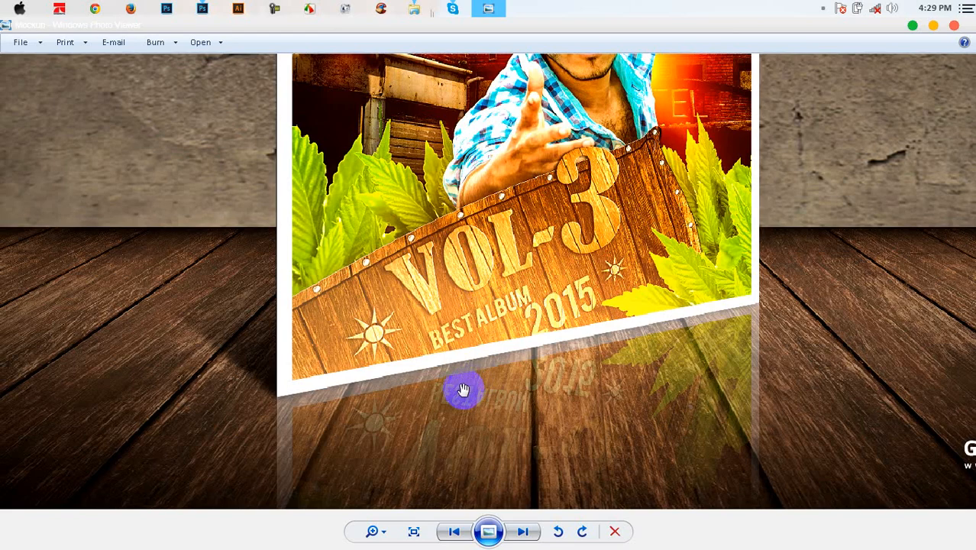
Step: Switch back to Photoshop, expand Group 1, and review the Main layer, the Rectangle 1 copy reflection layer and the Shape 1 shadow layer
{"action": "left_click", "coordinate": [203, 8]}
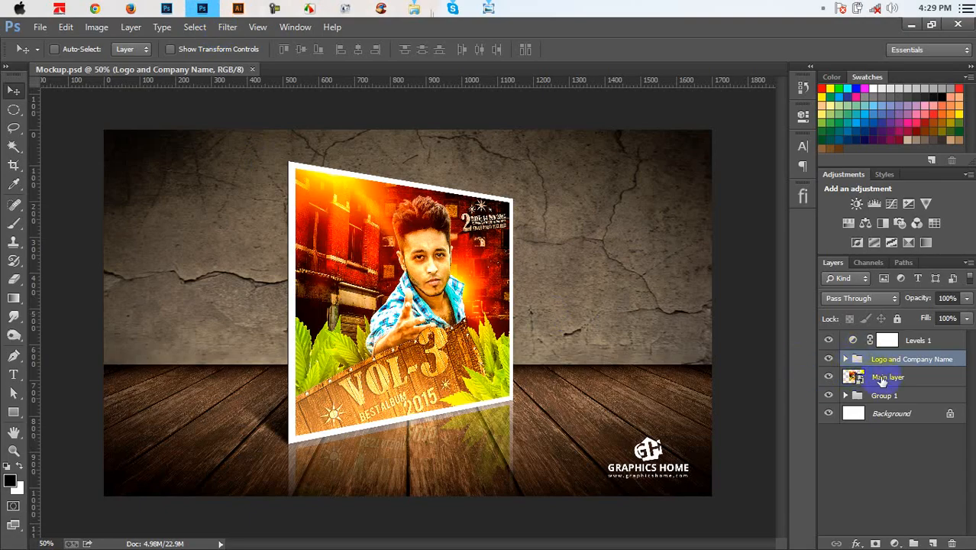
{"action": "left_click", "coordinate": [885, 378]}
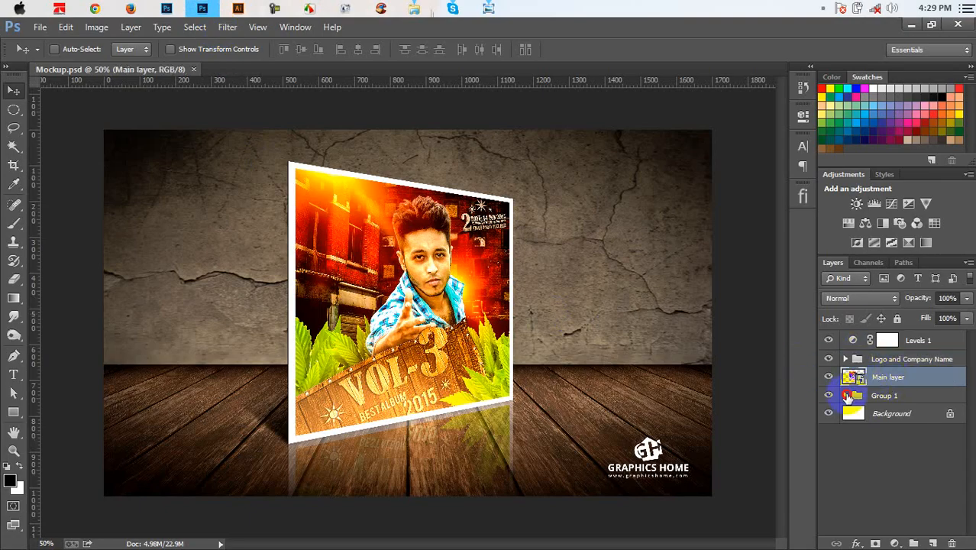
{"action": "left_click", "coordinate": [846, 396]}
{"action": "left_click", "coordinate": [926, 414]}
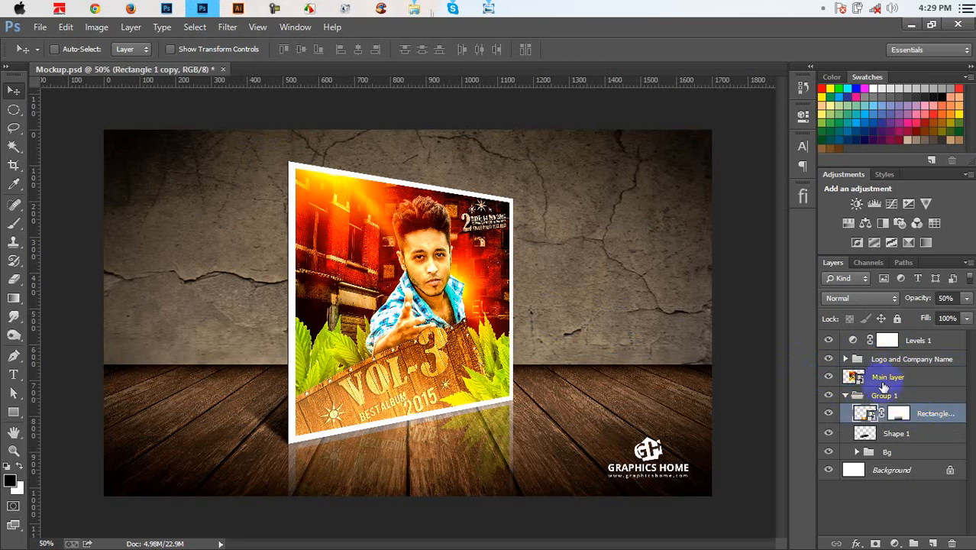
{"action": "left_click", "coordinate": [883, 378]}
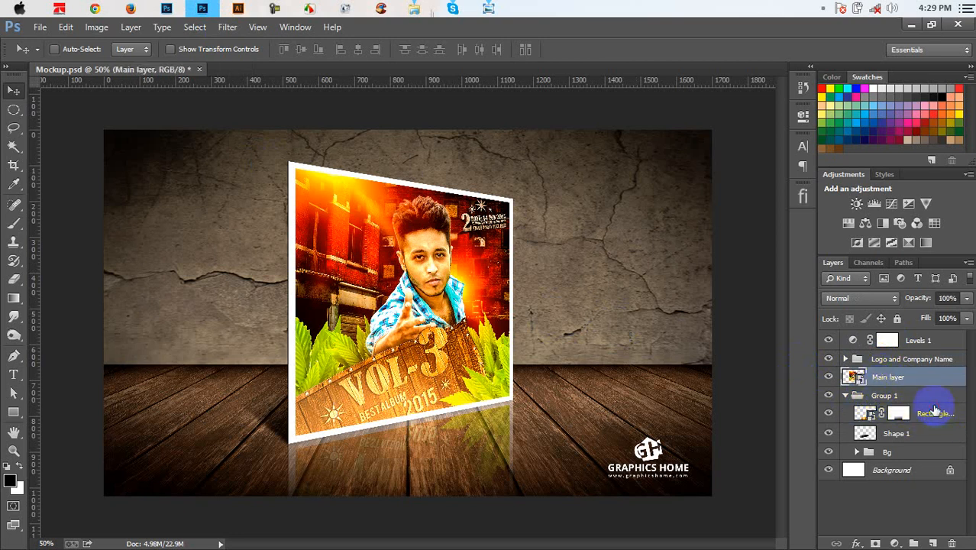
{"action": "left_click", "coordinate": [935, 413]}
{"action": "left_click", "coordinate": [908, 379]}
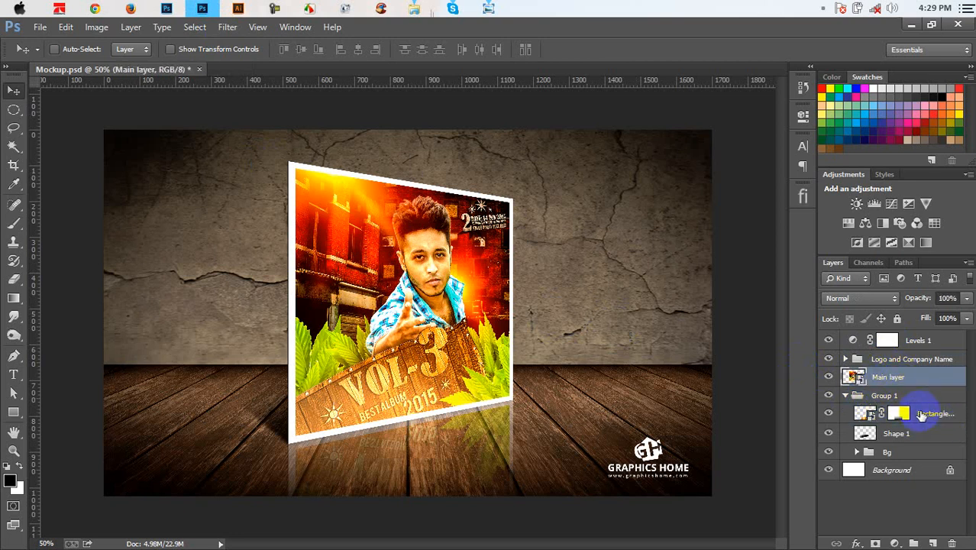
{"action": "left_click", "coordinate": [921, 415]}
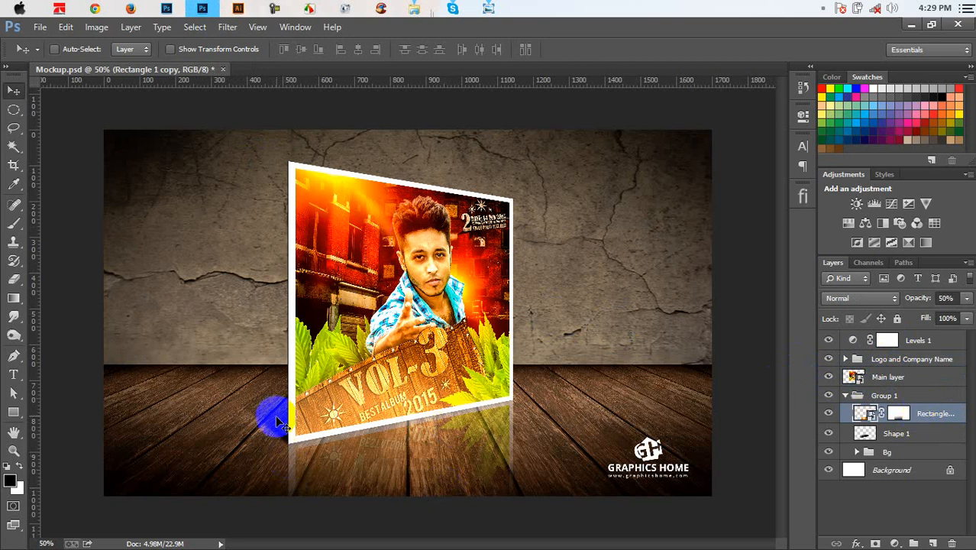
{"action": "left_click", "coordinate": [886, 434]}
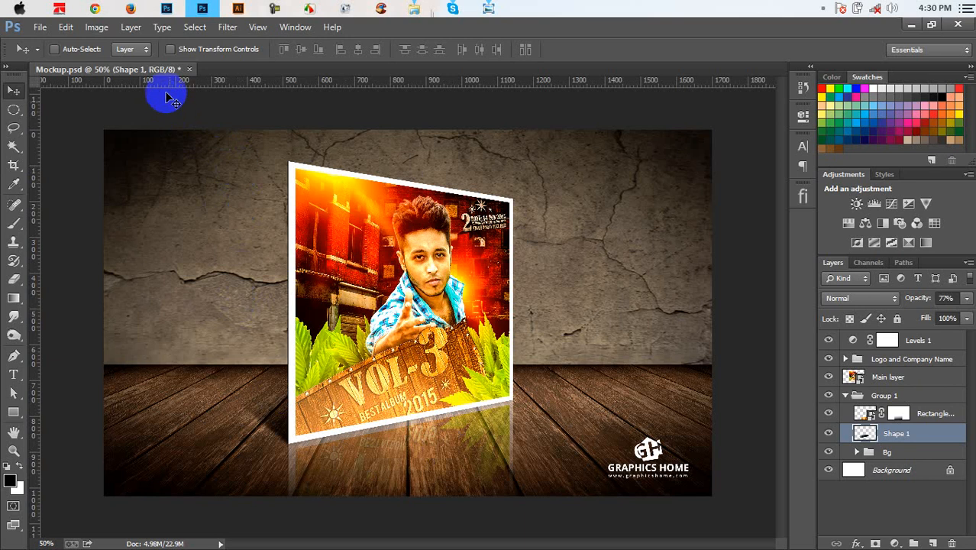
Step: Close the Mockup.psd document
{"action": "left_click", "coordinate": [189, 69]}
{"action": "left_click", "coordinate": [500, 231]}
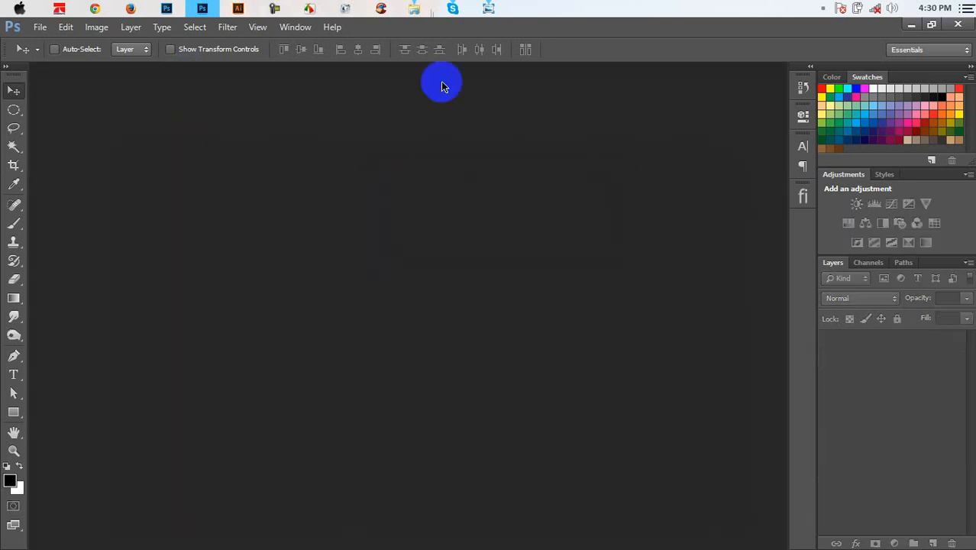
Step: View the Mockup_blue image from the Graphicshome Business Card Design folder, close the viewer, and return to the Album cover folder
{"action": "mouse_move", "coordinate": [425, 10]}
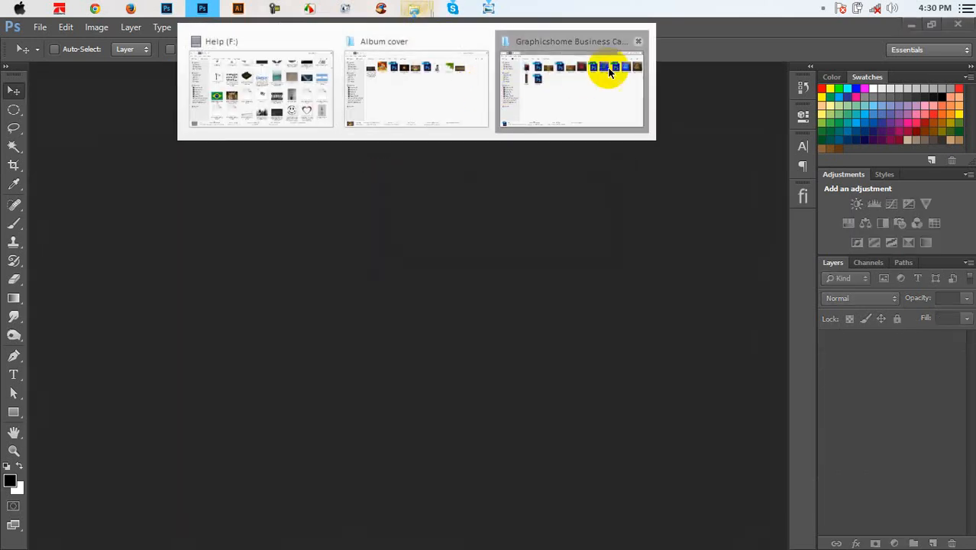
{"action": "left_click", "coordinate": [607, 74]}
{"action": "double_click", "coordinate": [709, 153]}
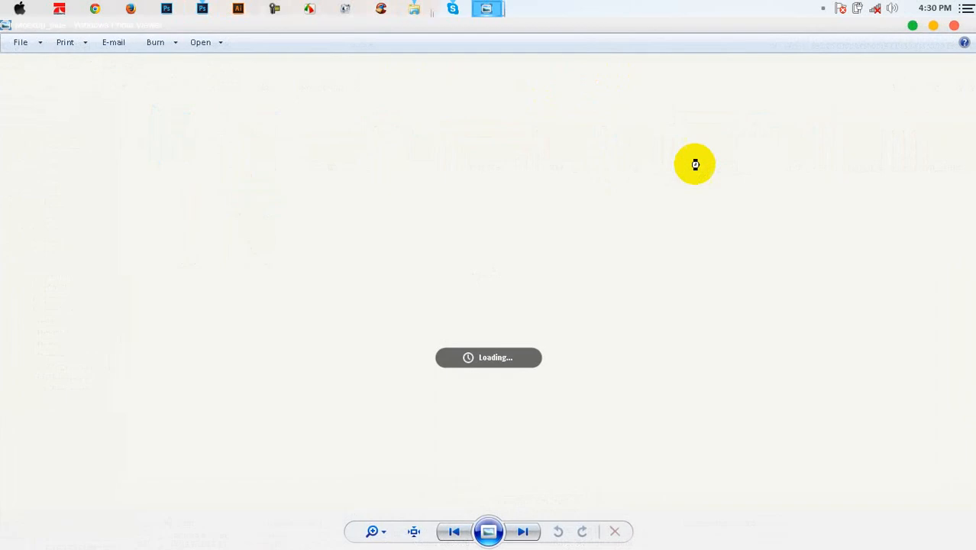
{"action": "left_click", "coordinate": [953, 26]}
{"action": "mouse_move", "coordinate": [413, 8]}
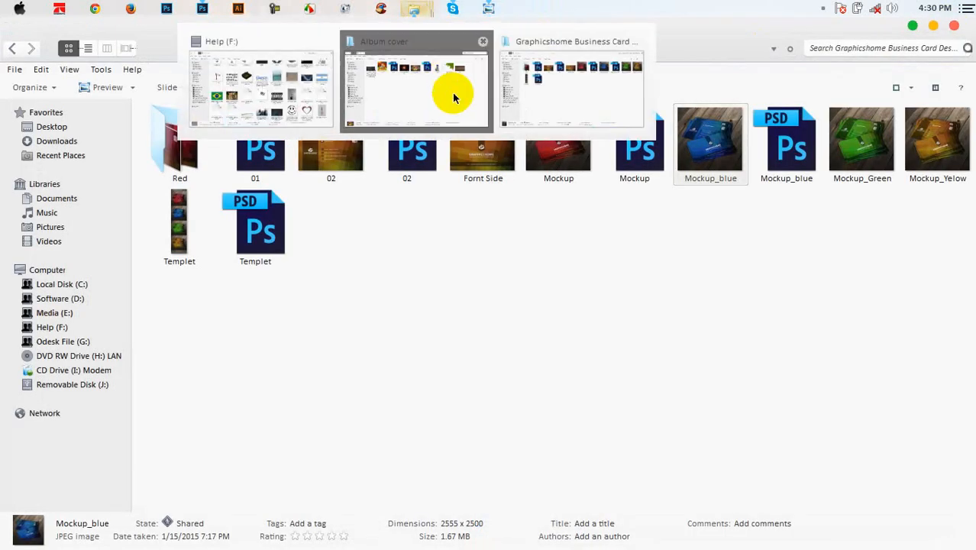
{"action": "left_click", "coordinate": [452, 92]}
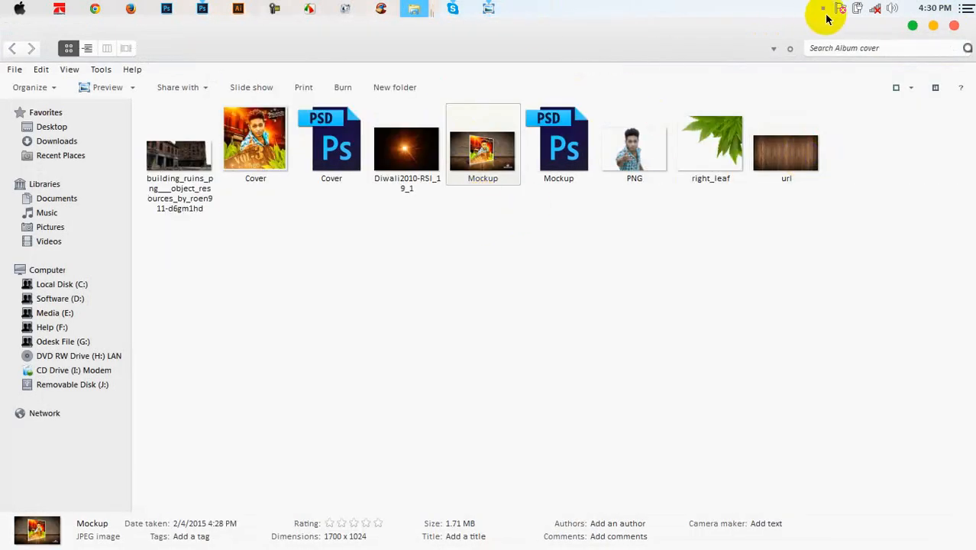